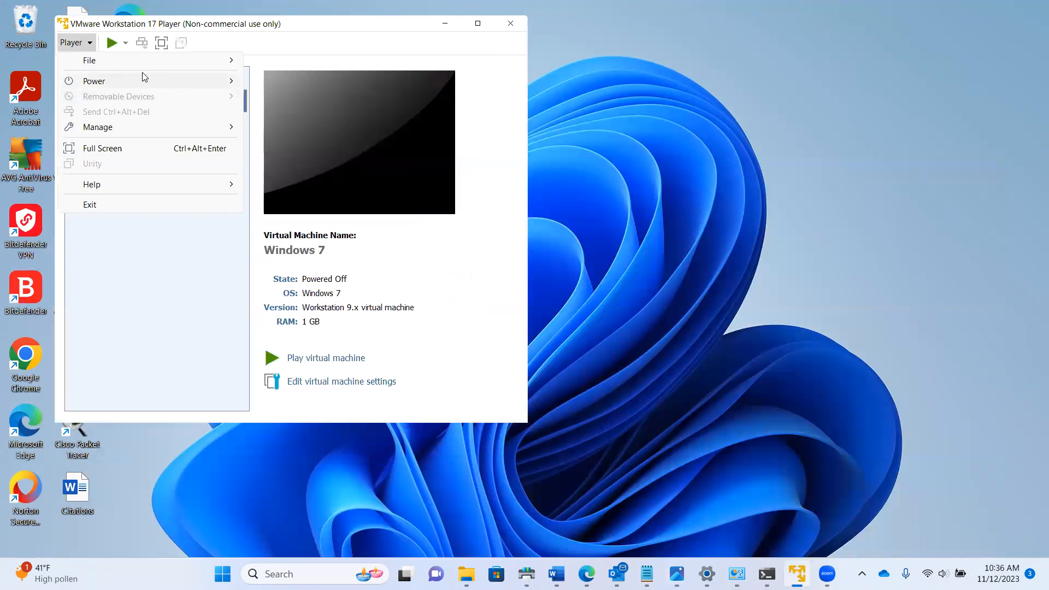
# Create a new VM that installs from the ipfire-2.27-core180-x86_64 ISO in Downloads
pyautogui.moveTo(166, 63)
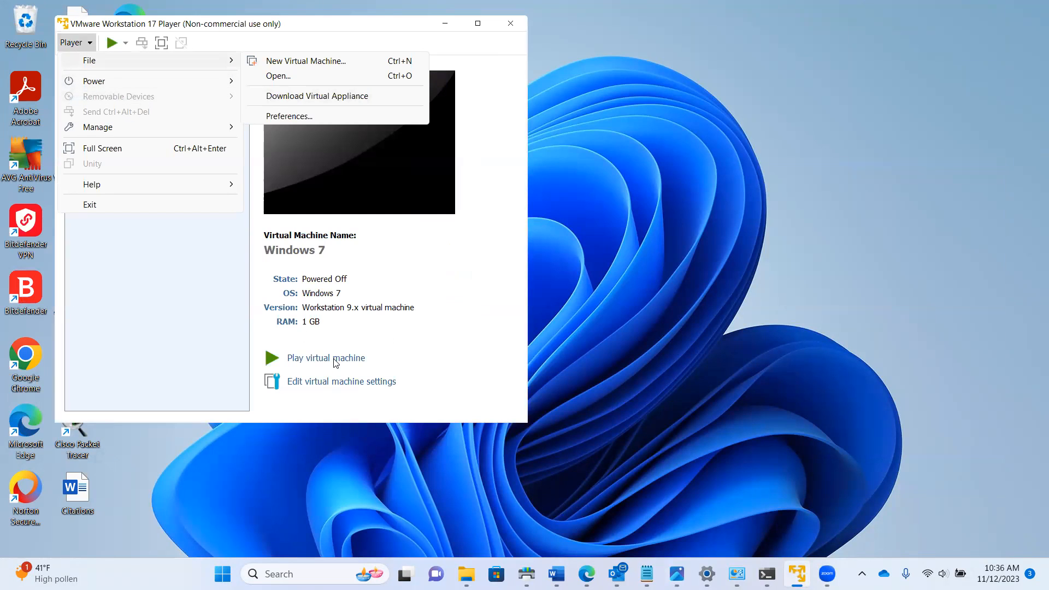
pyautogui.click(317, 62)
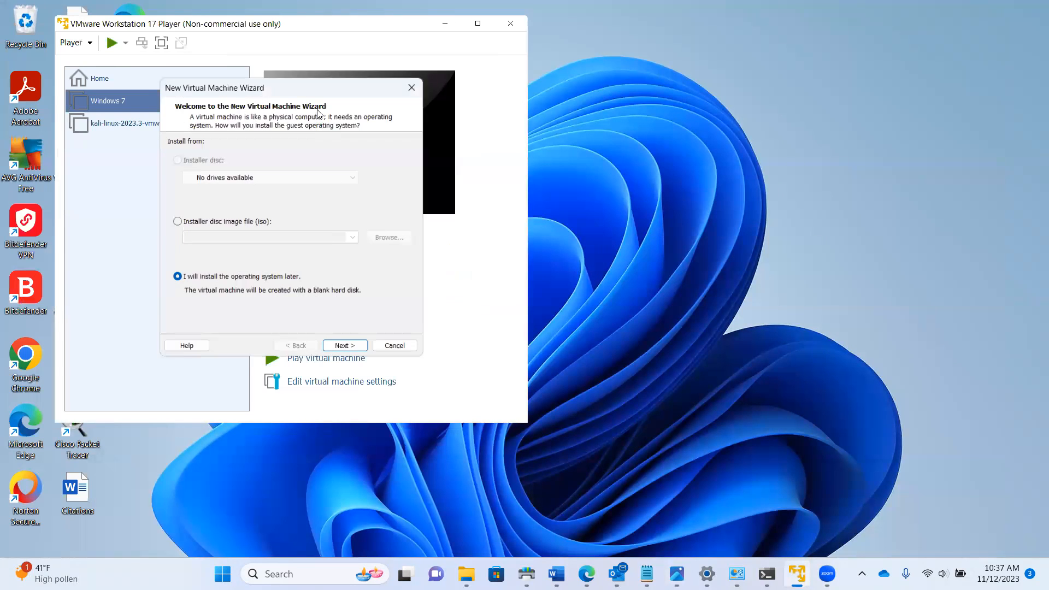
pyautogui.click(207, 222)
pyautogui.click(403, 238)
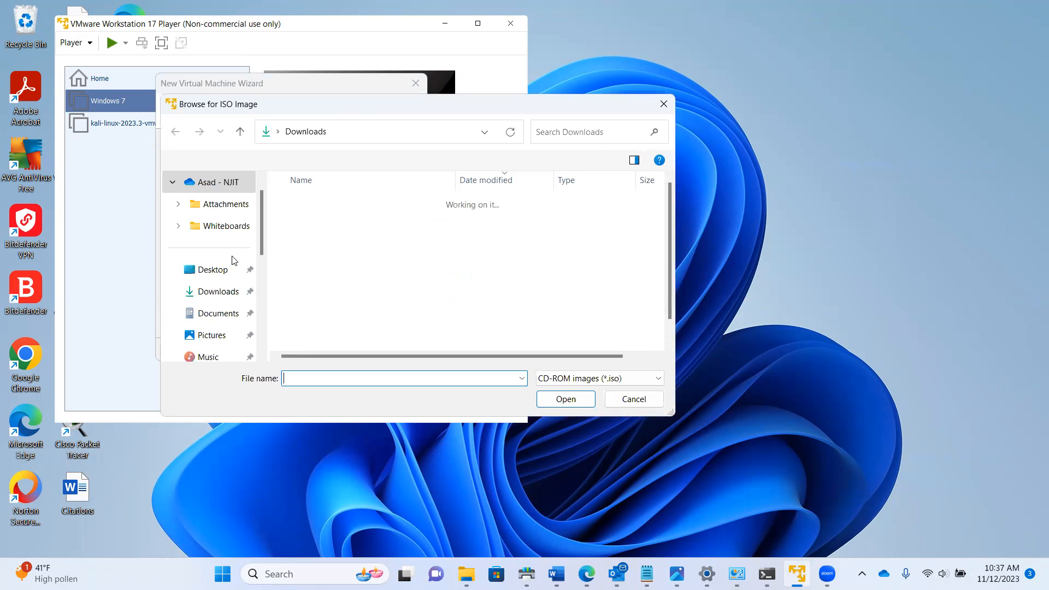
pyautogui.click(383, 219)
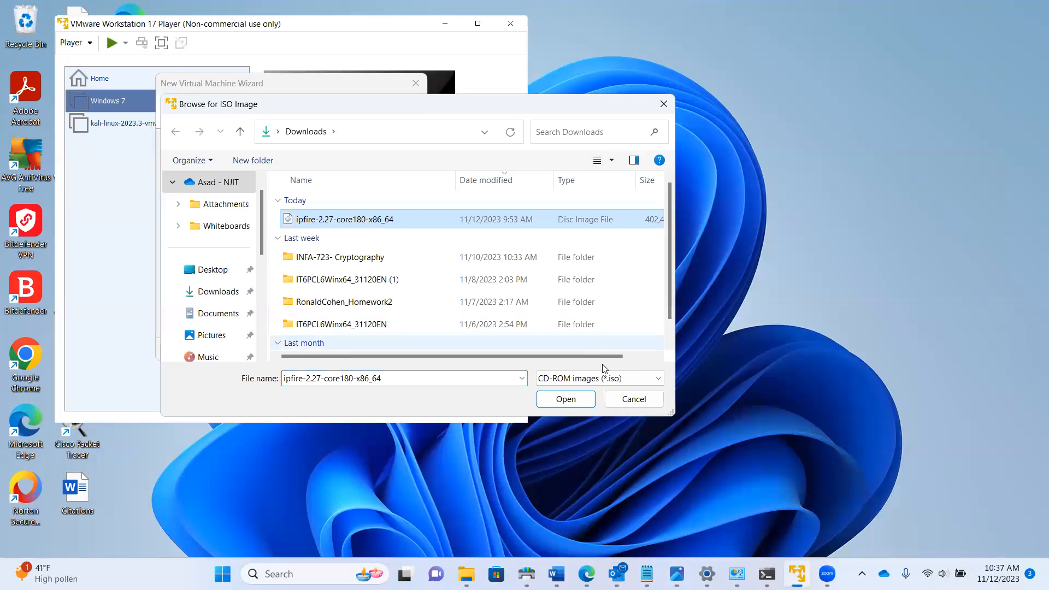
pyautogui.click(565, 398)
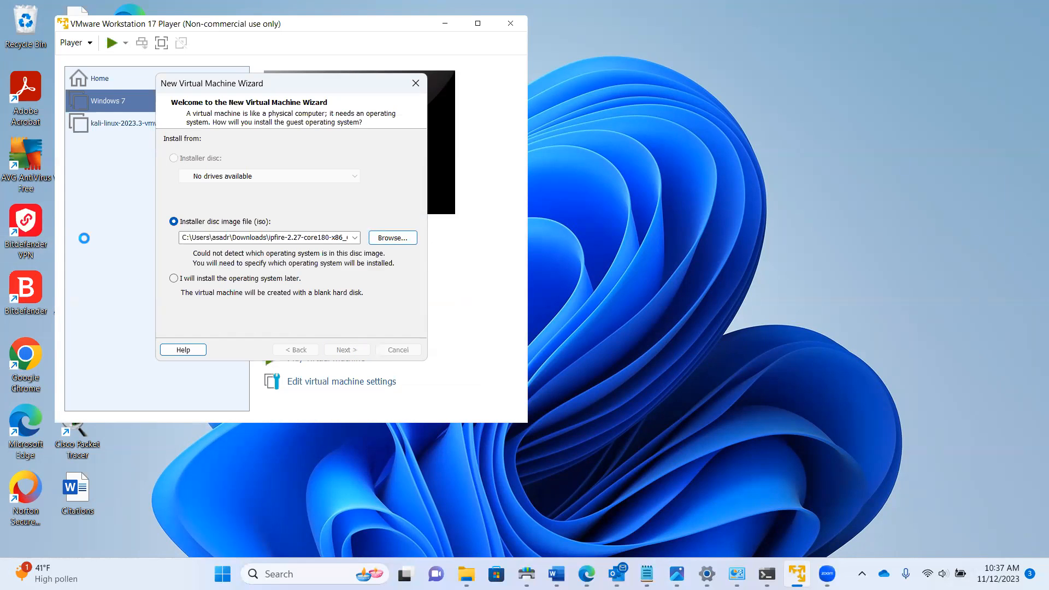
pyautogui.press('Return')
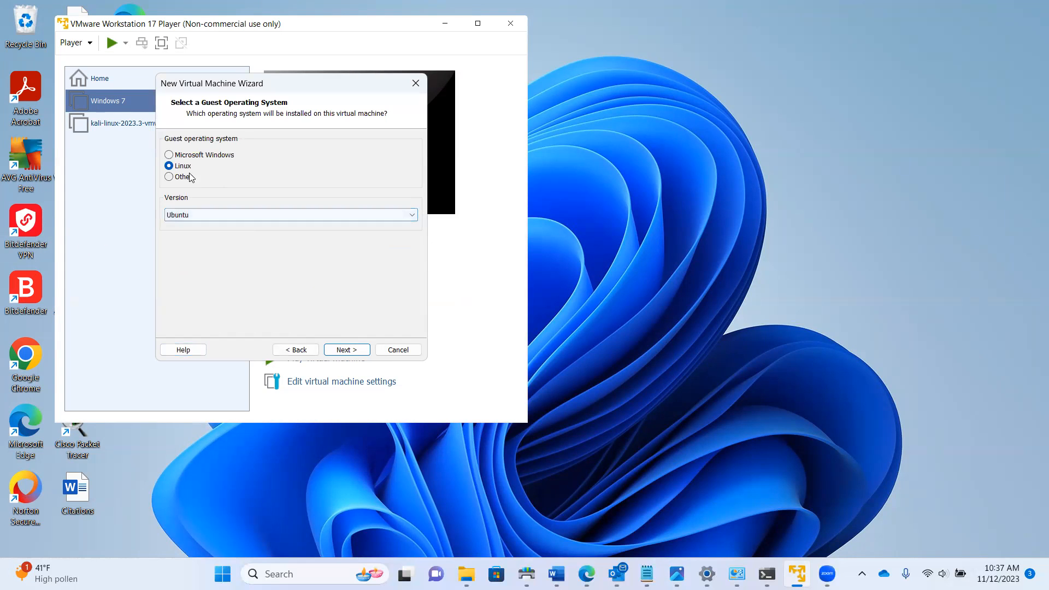
# Name the VM 'ipfire', keep the 20 GB disk, and select Network Adapter in Customize Hardware
pyautogui.click(352, 355)
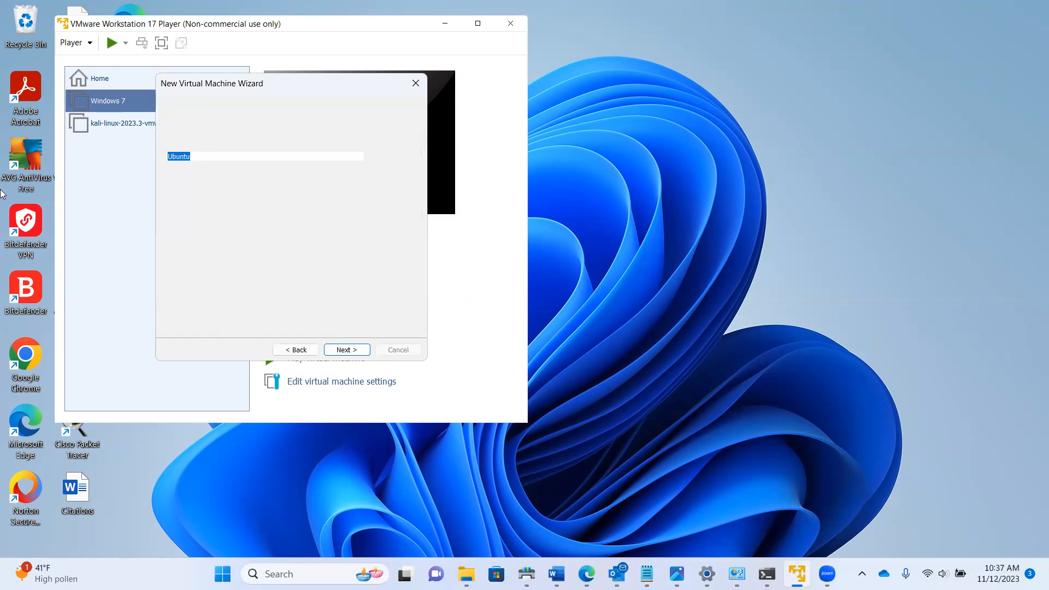
pyautogui.write('ipfire')
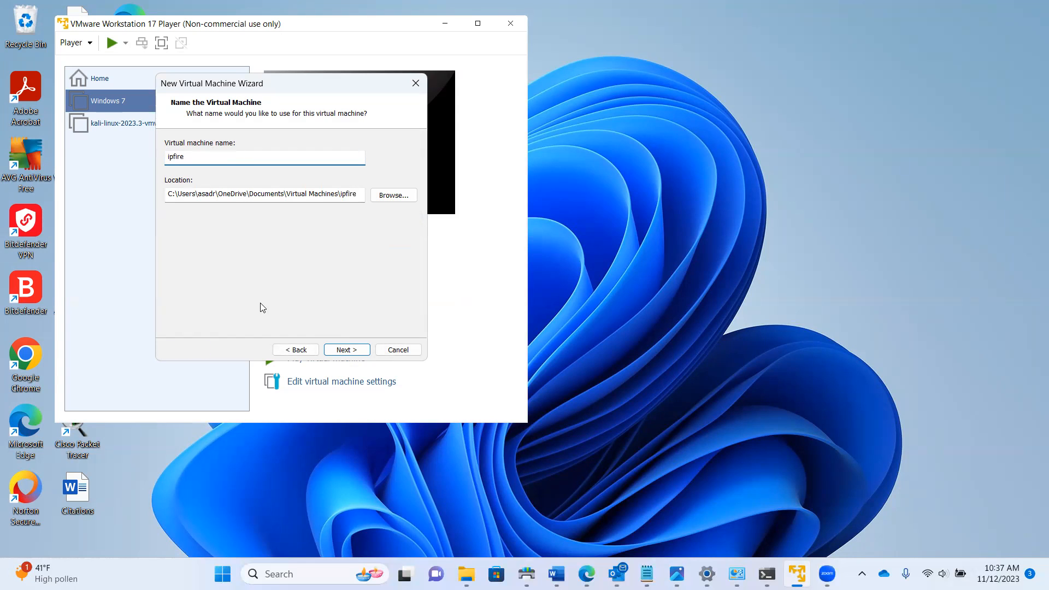
pyautogui.click(346, 350)
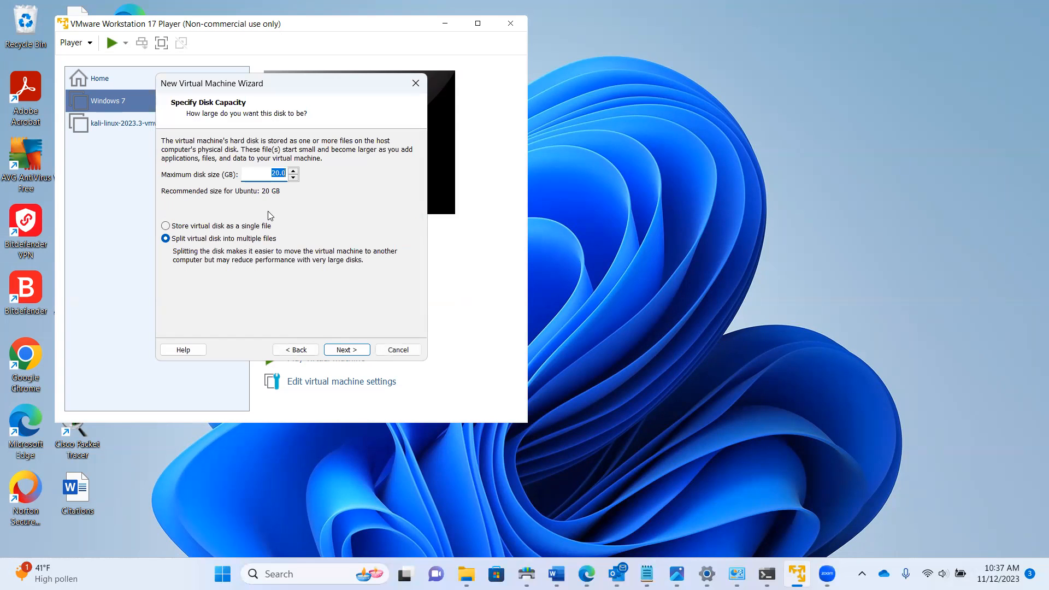
pyautogui.click(347, 350)
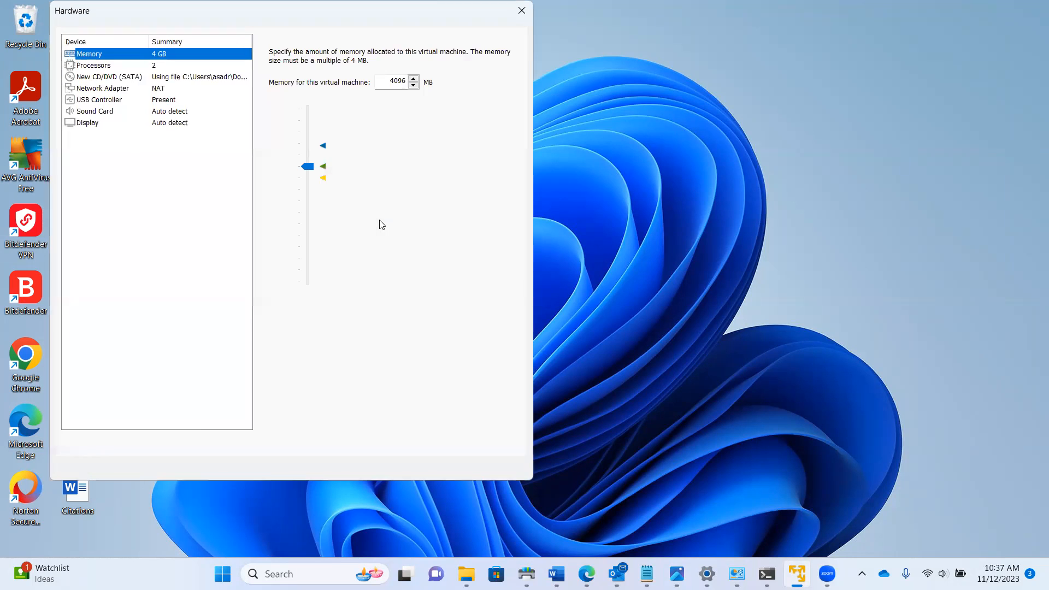
pyautogui.click(155, 89)
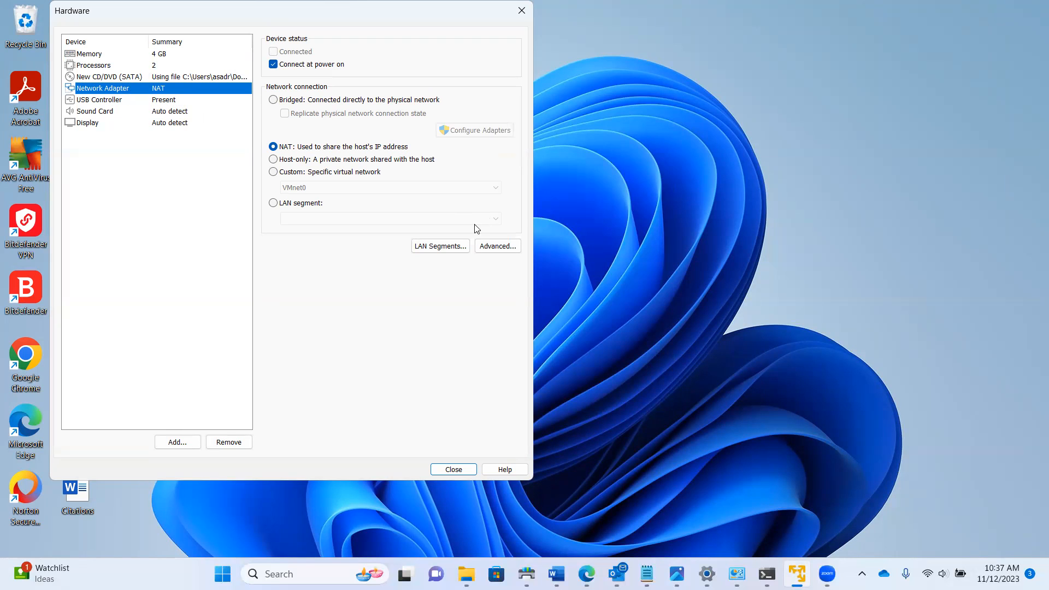
# Clear the breach paragraph from Notepad's Untitled tab, then return to the network adapter settings
pyautogui.click(647, 574)
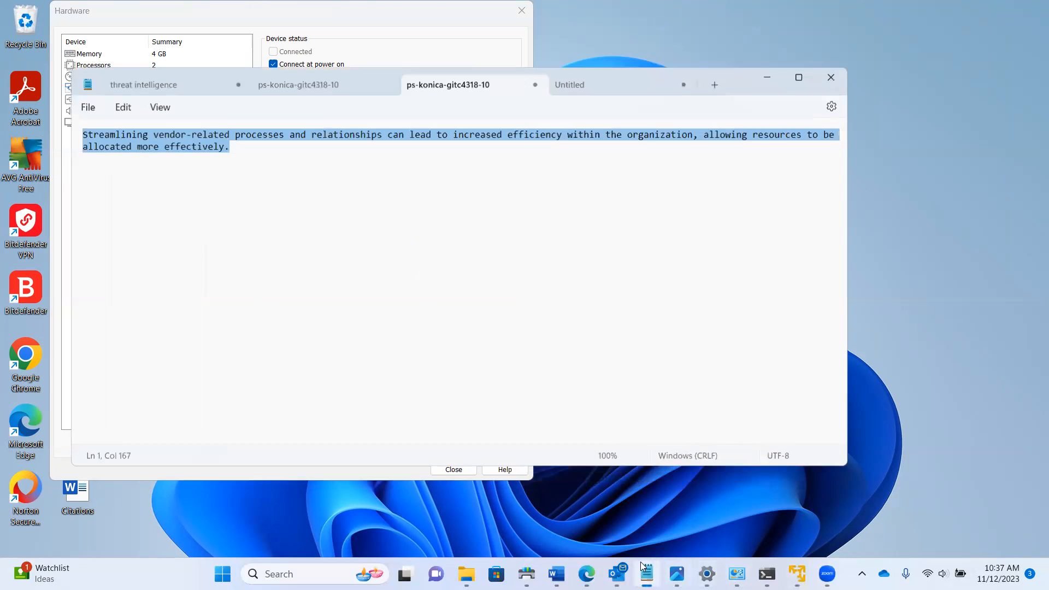
pyautogui.click(586, 88)
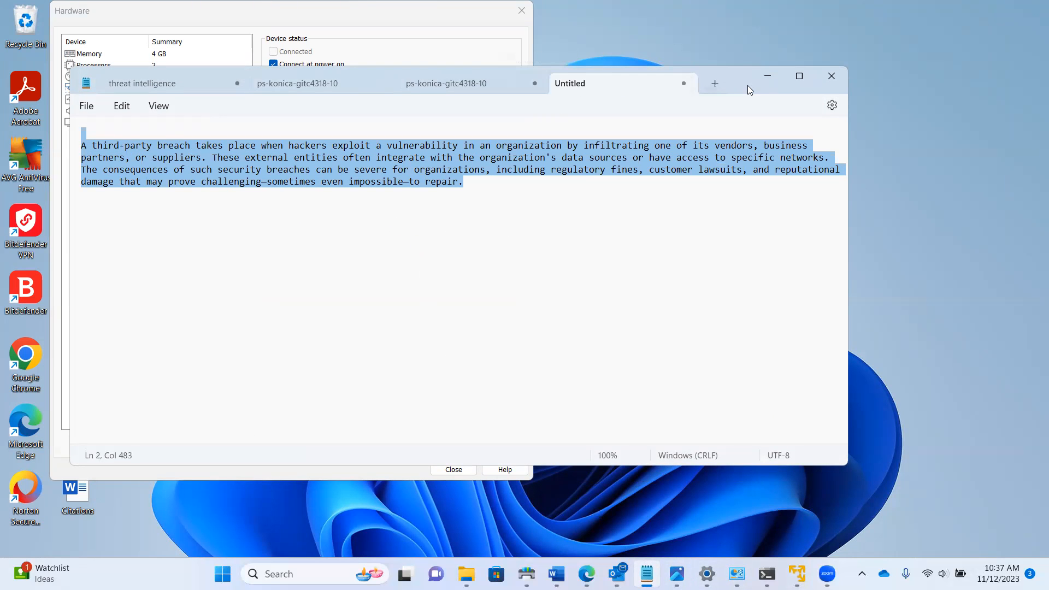
pyautogui.moveTo(748, 85); pyautogui.dragTo(839, 129)
pyautogui.press('BackSpace')
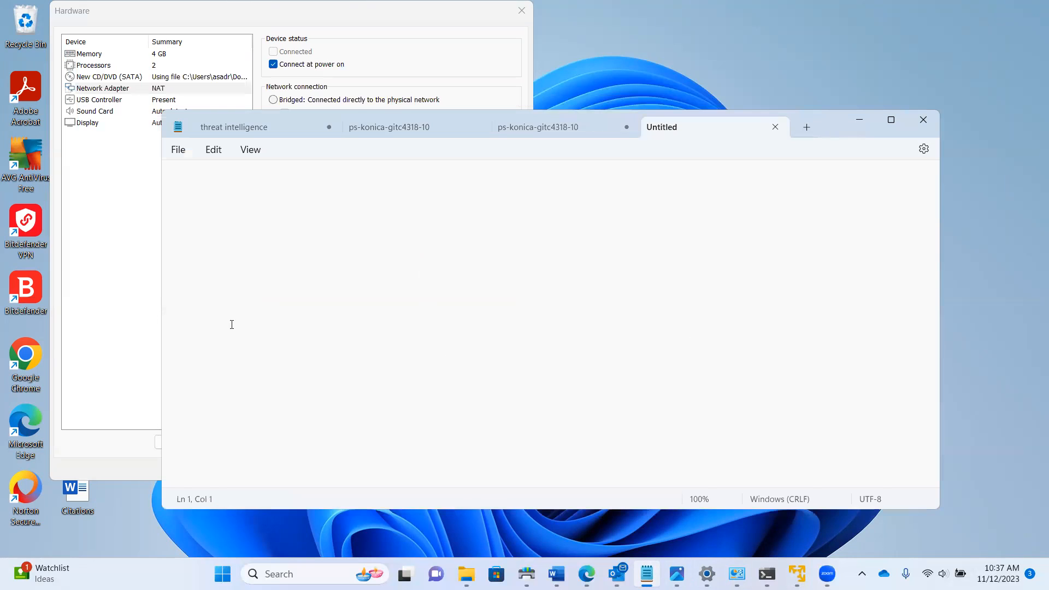
pyautogui.click(162, 89)
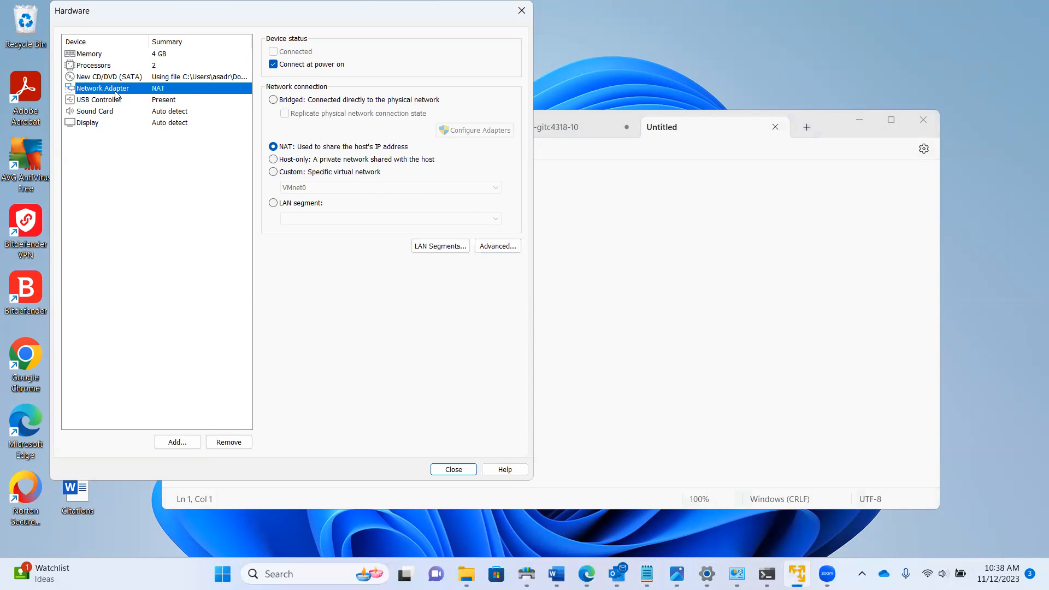
pyautogui.click(499, 248)
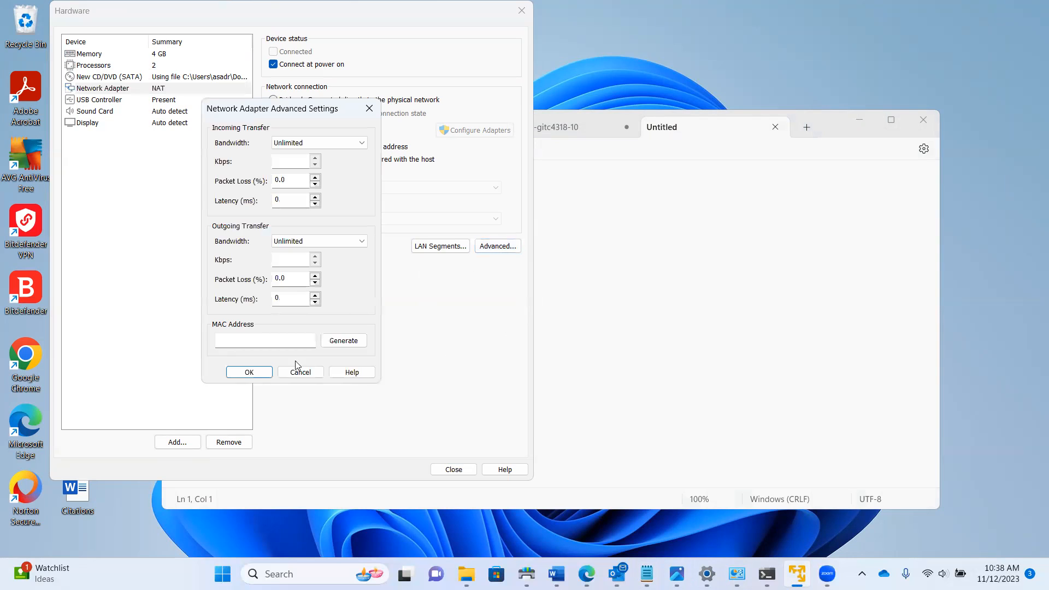
# Generate MAC 00:50:56:2C:80:49 and note it in Notepad as 'Adapter 1 : … - Red - Vmnet 8'
pyautogui.click(348, 341)
pyautogui.moveTo(281, 339); pyautogui.dragTo(192, 333)
pyautogui.hotkey('ctrl', 'c')
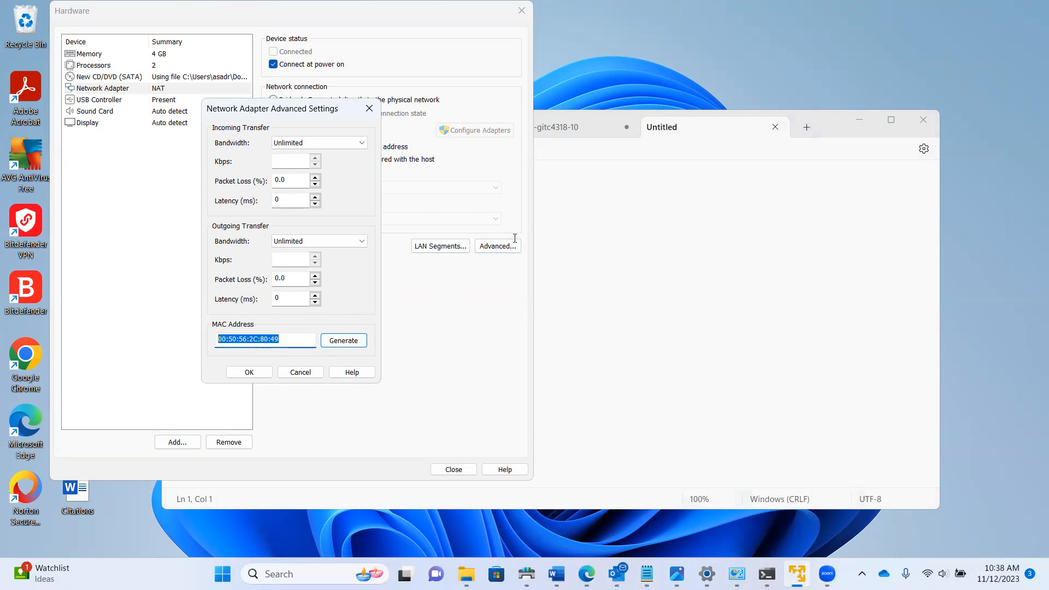
pyautogui.click(619, 187)
pyautogui.write('A')
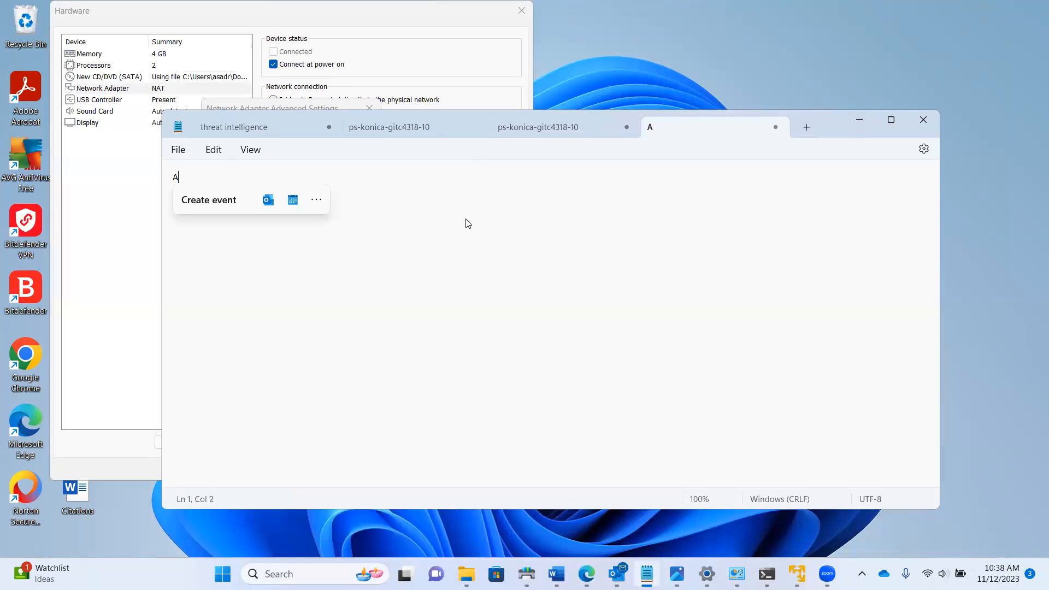
pyautogui.write('dapter 1')
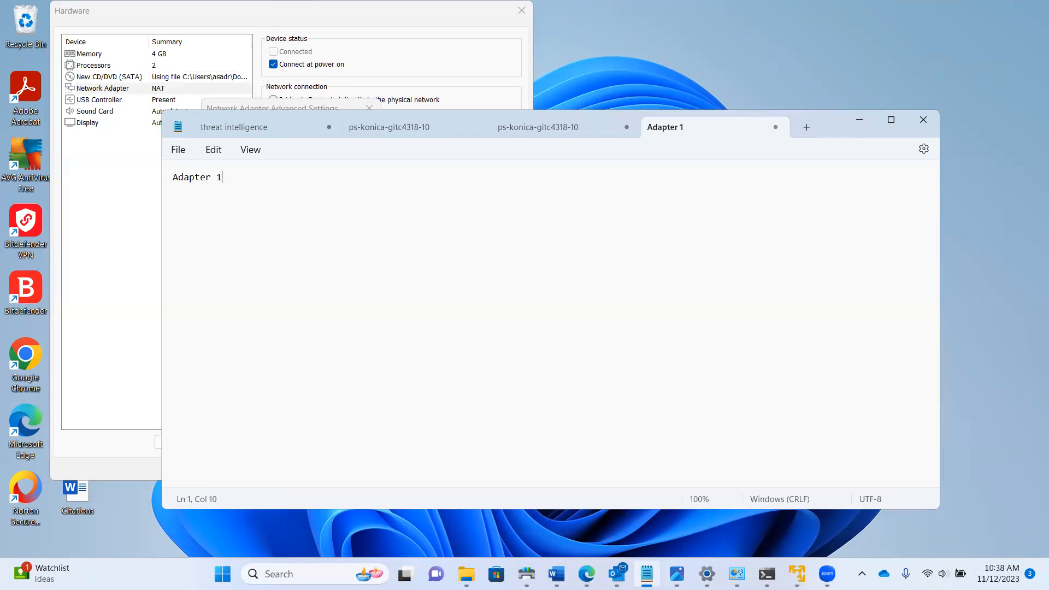
pyautogui.write(' :')
pyautogui.hotkey('ctrl', 'v')
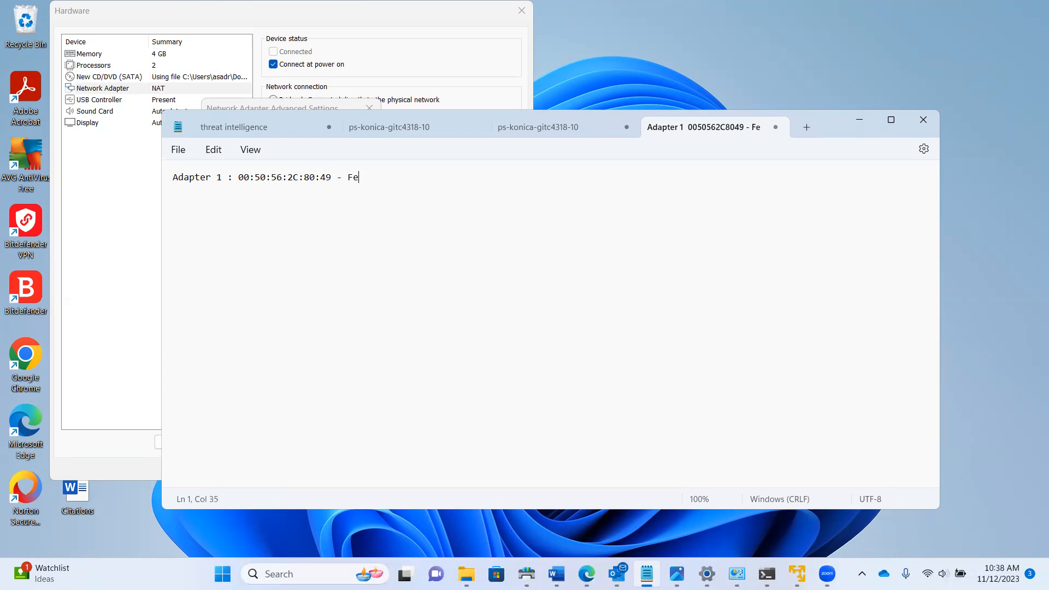
pyautogui.press('BackSpace')
pyautogui.press('BackSpace')
pyautogui.press('BackSpace')
pyautogui.press('BackSpace')
pyautogui.write('Red - Vmnet 8')
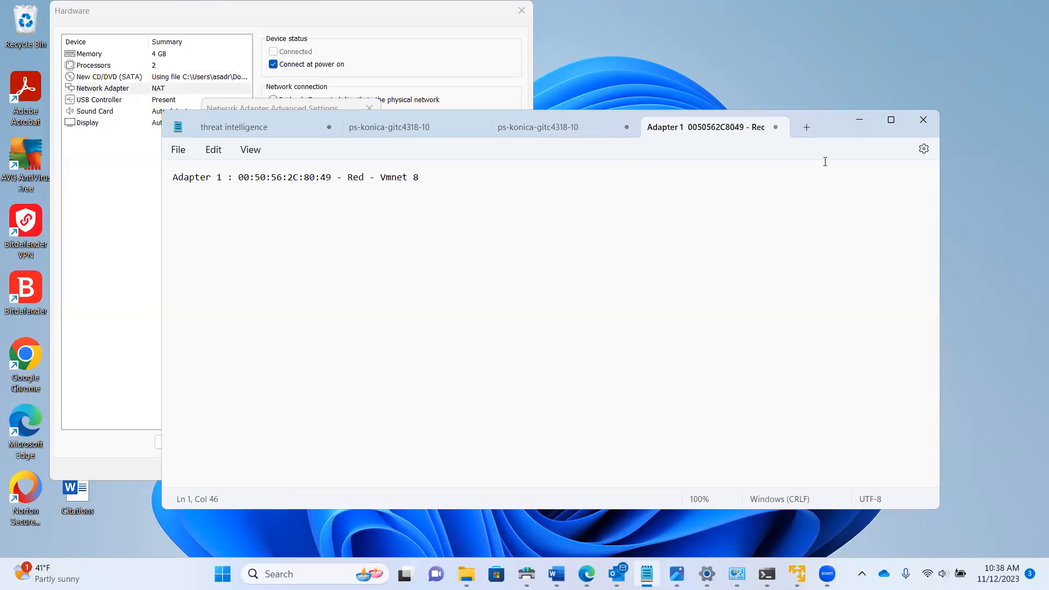
pyautogui.click(497, 73)
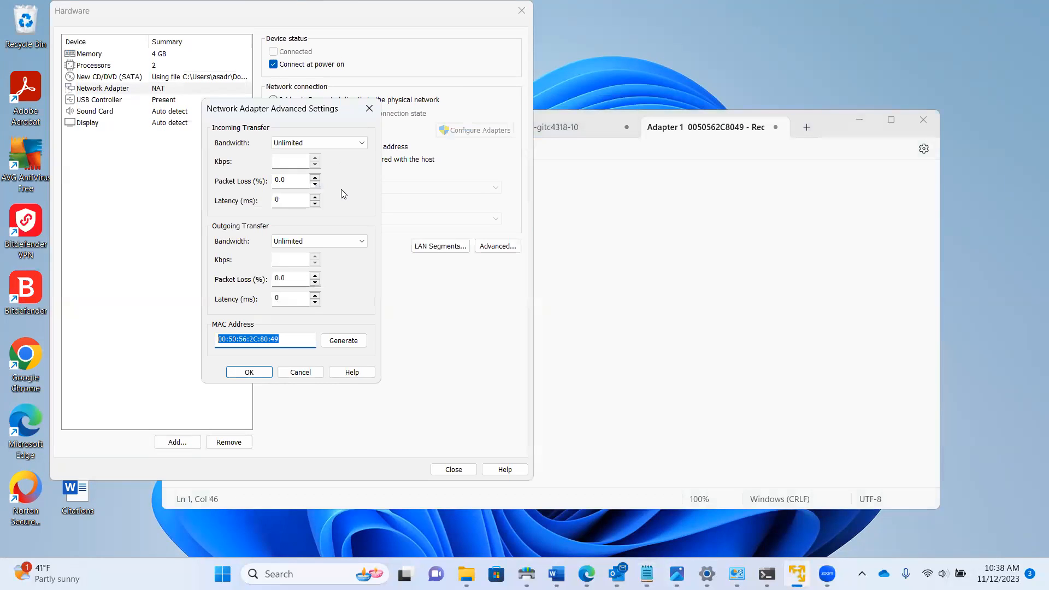
# Close Advanced Settings, keep the first adapter on NAT, and glance at the ipfire scenario diagram
pyautogui.click(249, 372)
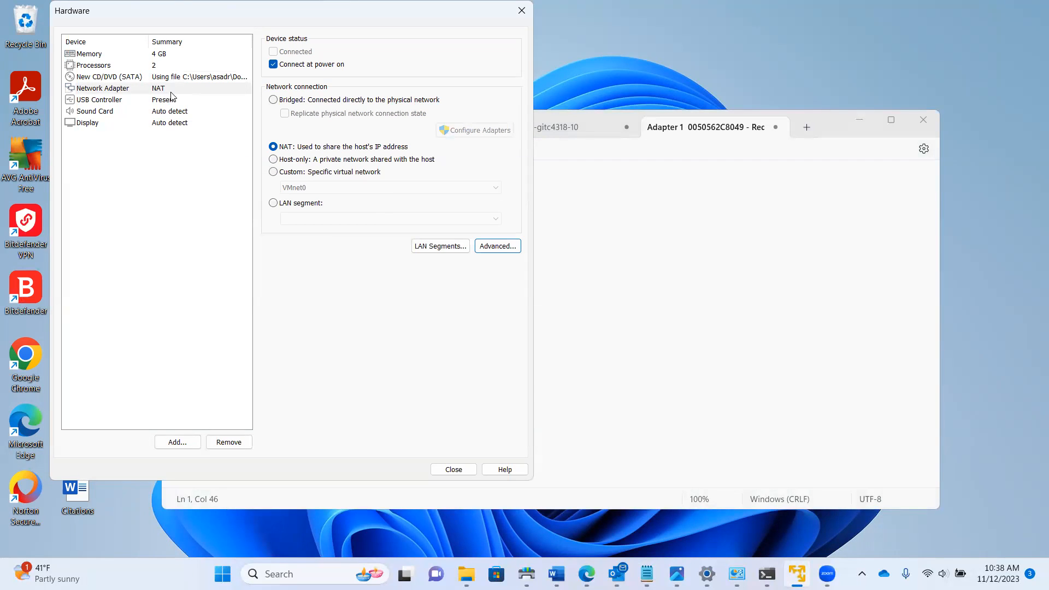
pyautogui.click(273, 172)
pyautogui.click(468, 187)
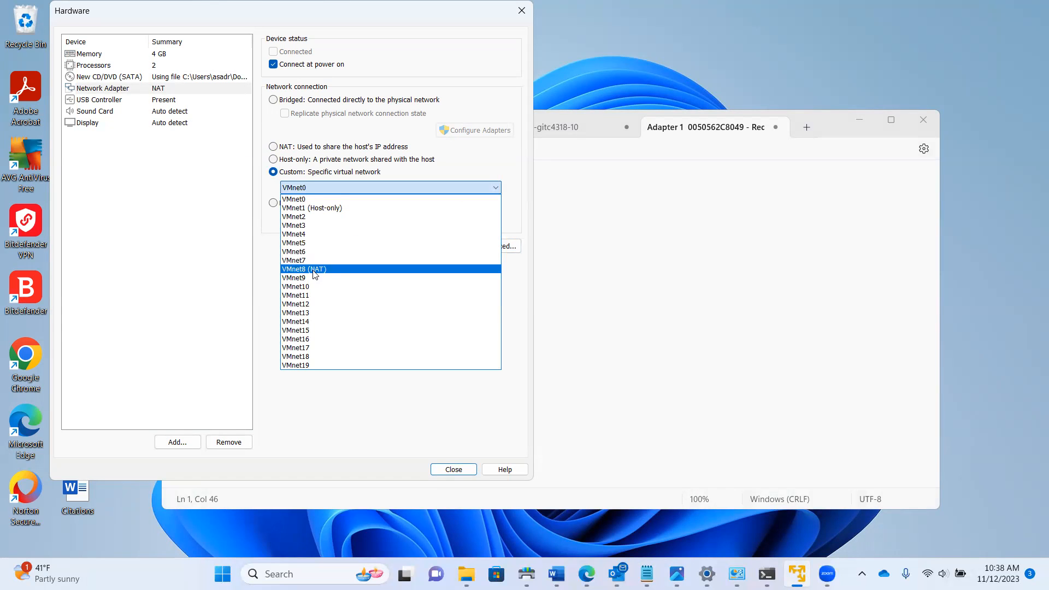
pyautogui.click(280, 153)
pyautogui.click(280, 151)
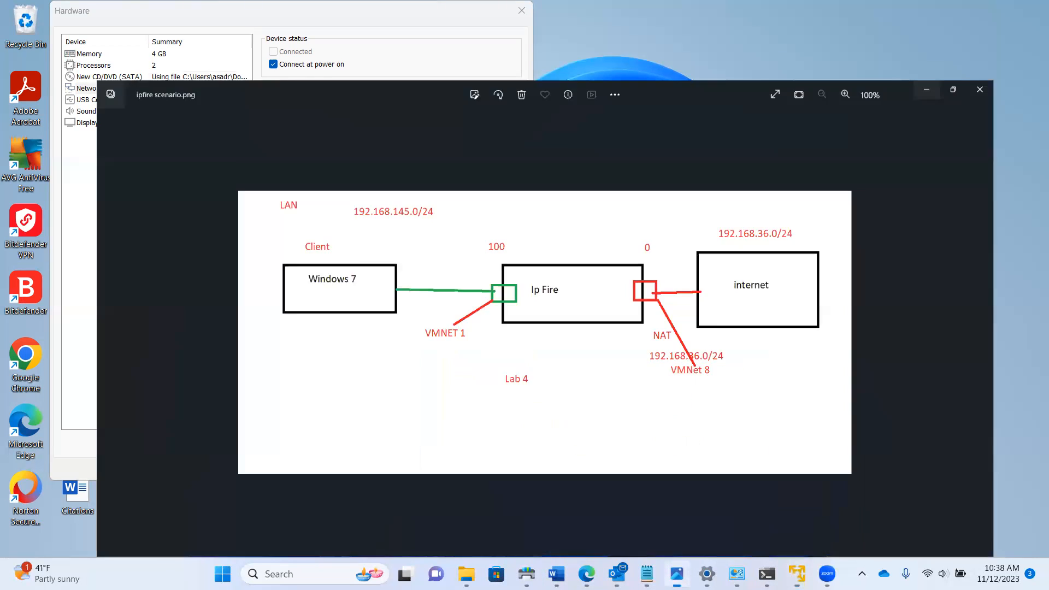
pyautogui.click(677, 574)
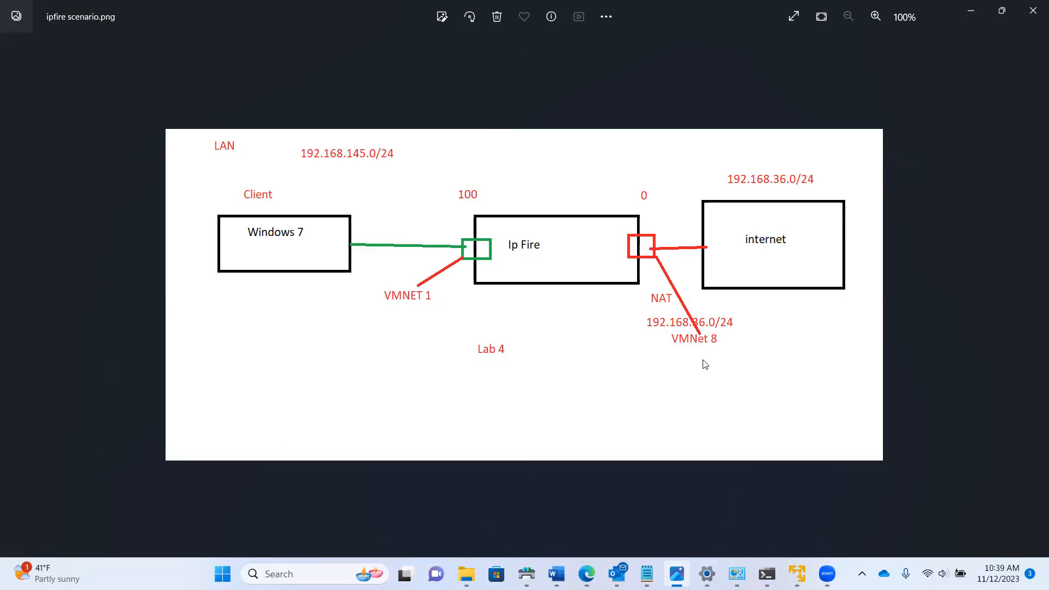
pyautogui.click(975, 15)
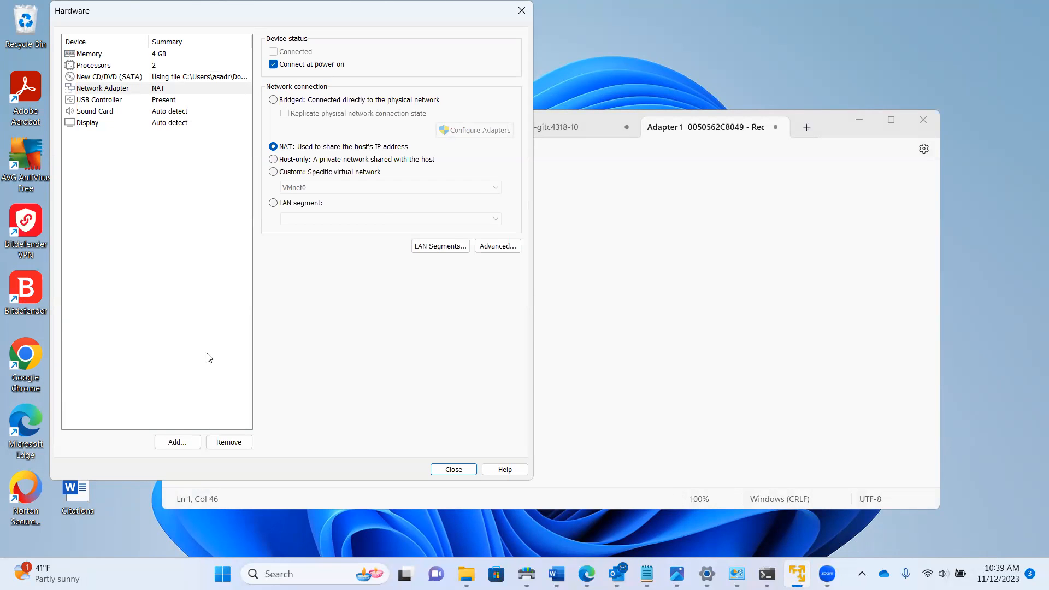
# Add a Network Adapter through the Add Hardware wizard
pyautogui.click(176, 442)
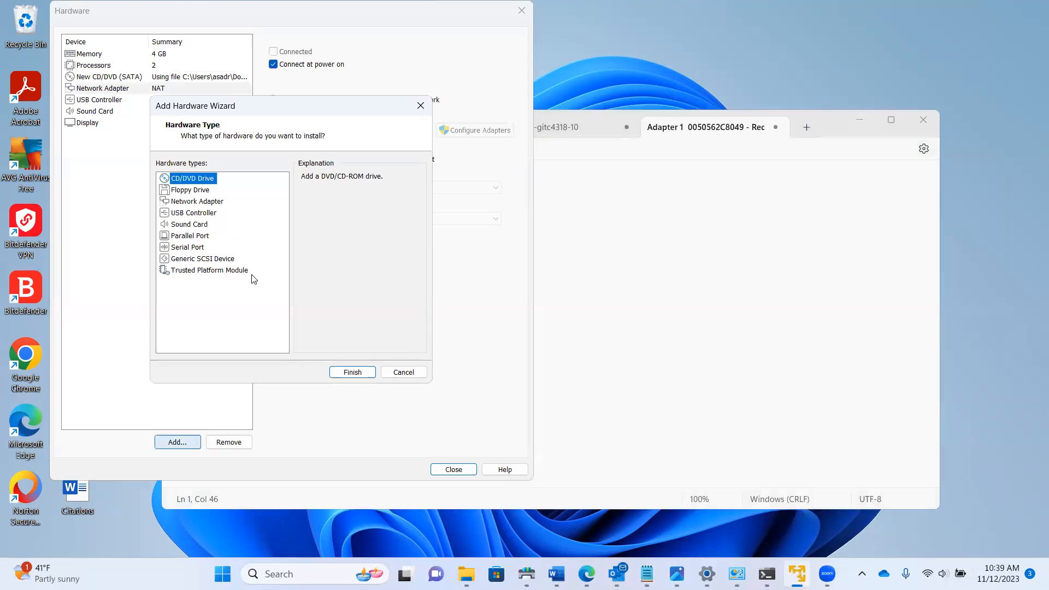
pyautogui.click(185, 193)
pyautogui.click(188, 201)
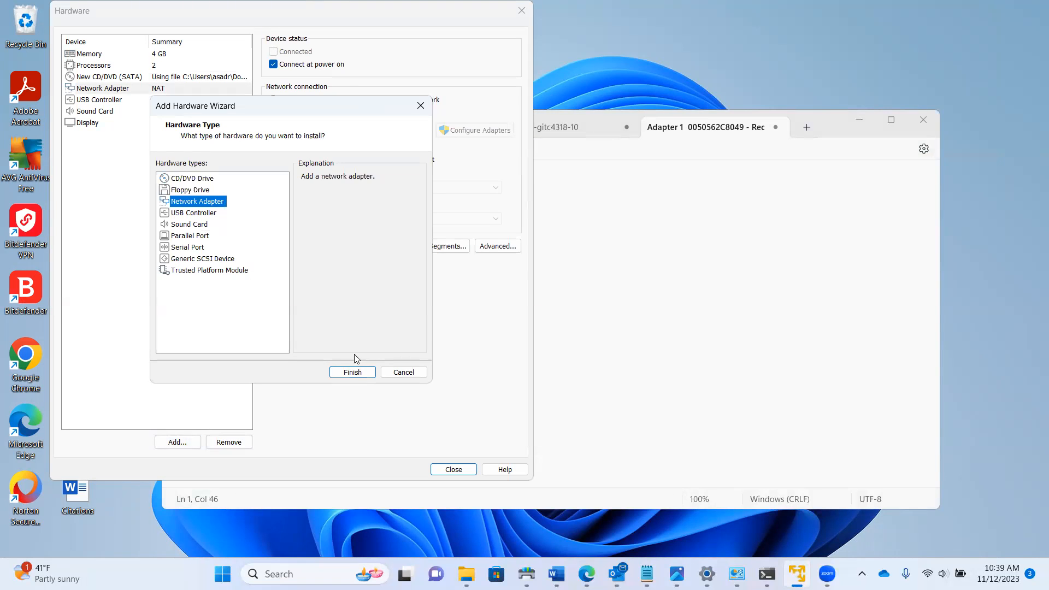
pyautogui.click(353, 372)
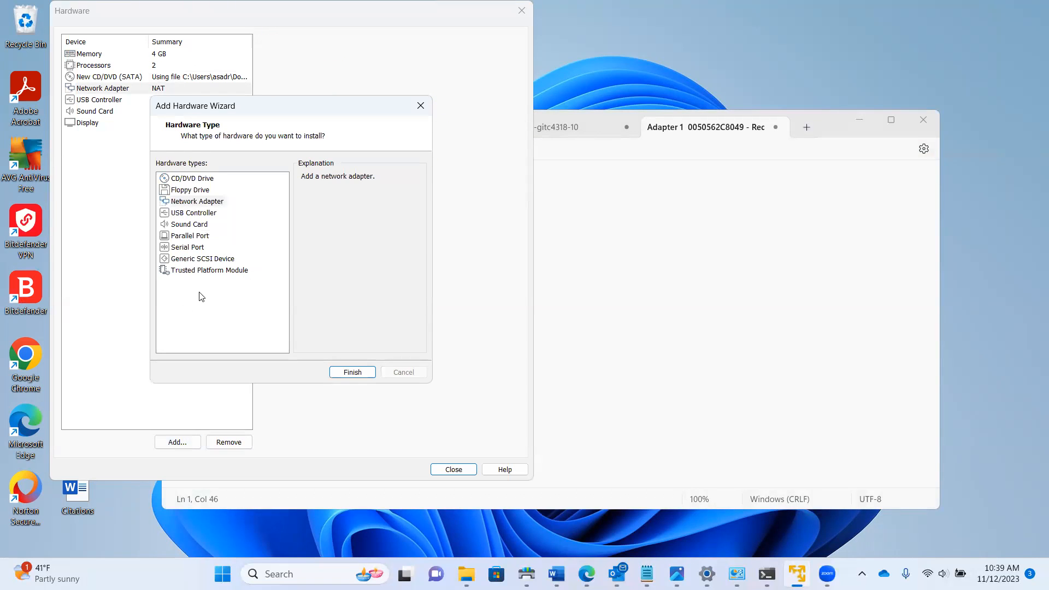
pyautogui.click(351, 374)
# Begin a new 'Ad…' line in Notepad for the second adapter, then return to the Hardware dialog
pyautogui.click(687, 325)
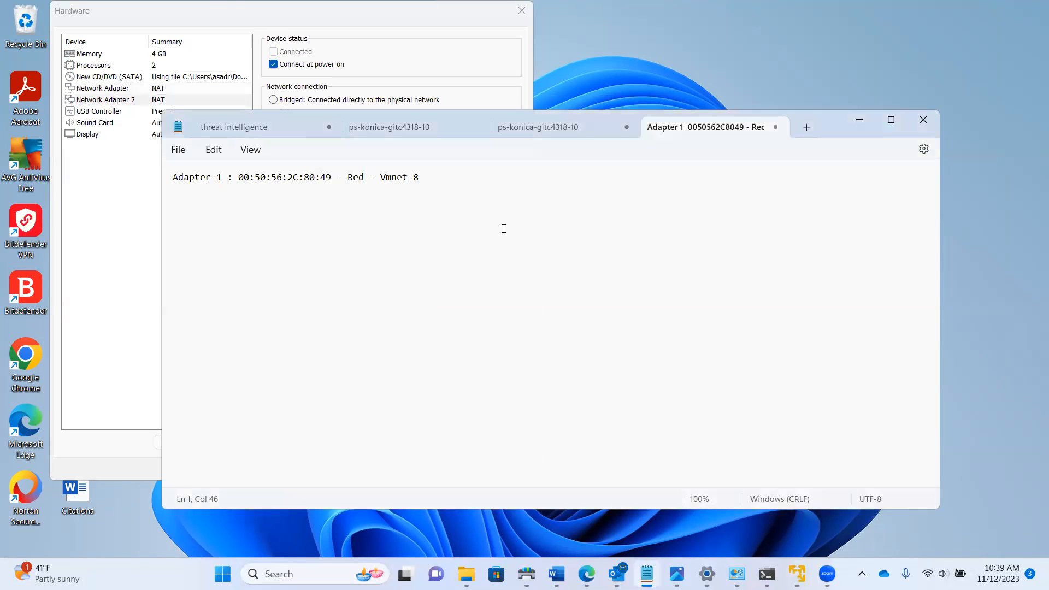
pyautogui.press('Return')
pyautogui.write('Adpater 2 :')
pyautogui.click(468, 82)
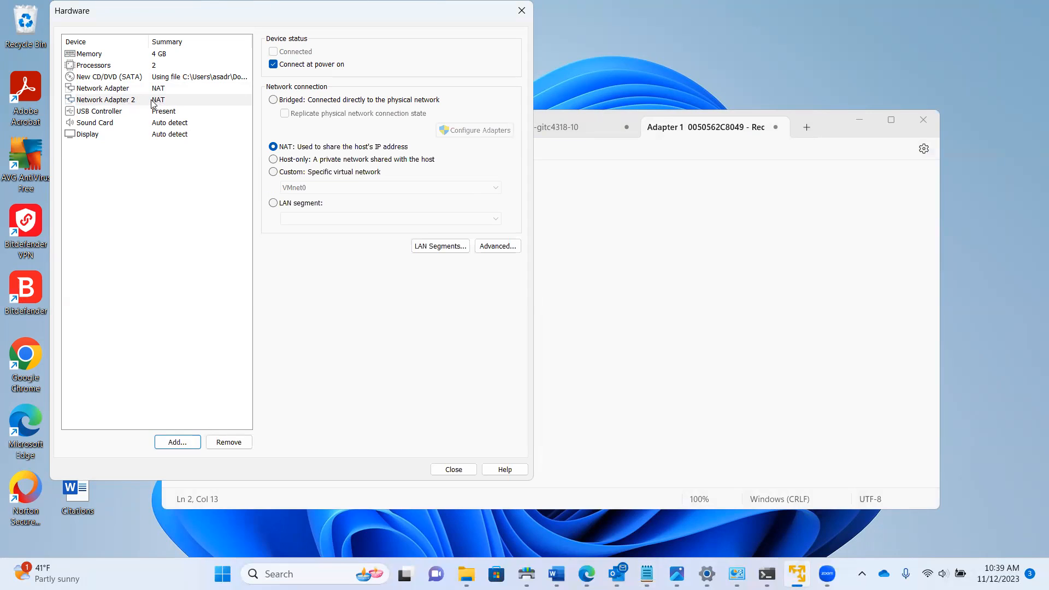
# Generate the second adapter's MAC and record 00:50:56:25:9B:43 in Notepad
pyautogui.click(506, 249)
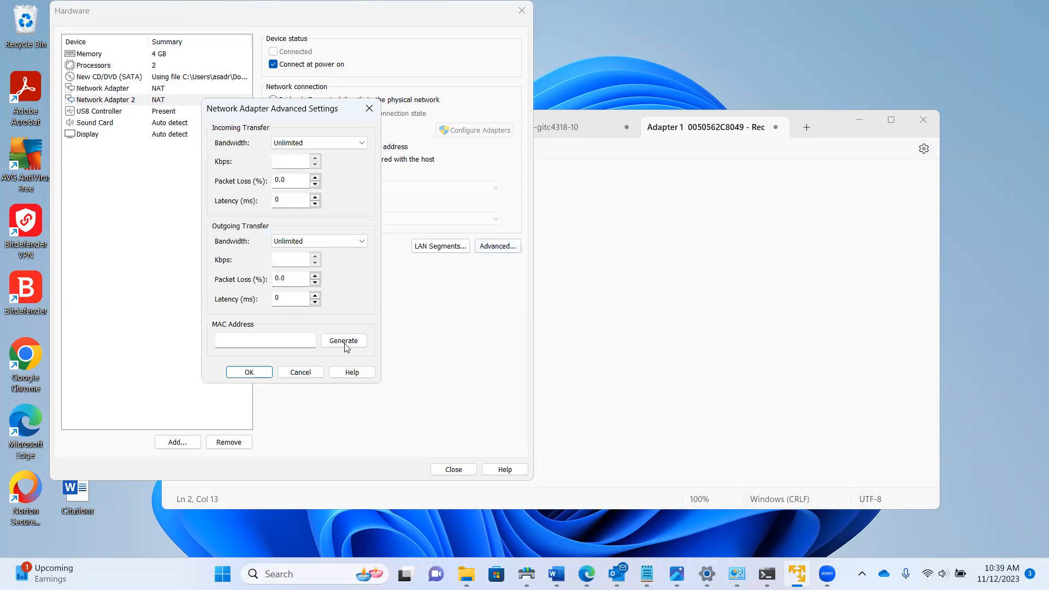
pyautogui.click(343, 340)
pyautogui.doubleClick(275, 345)
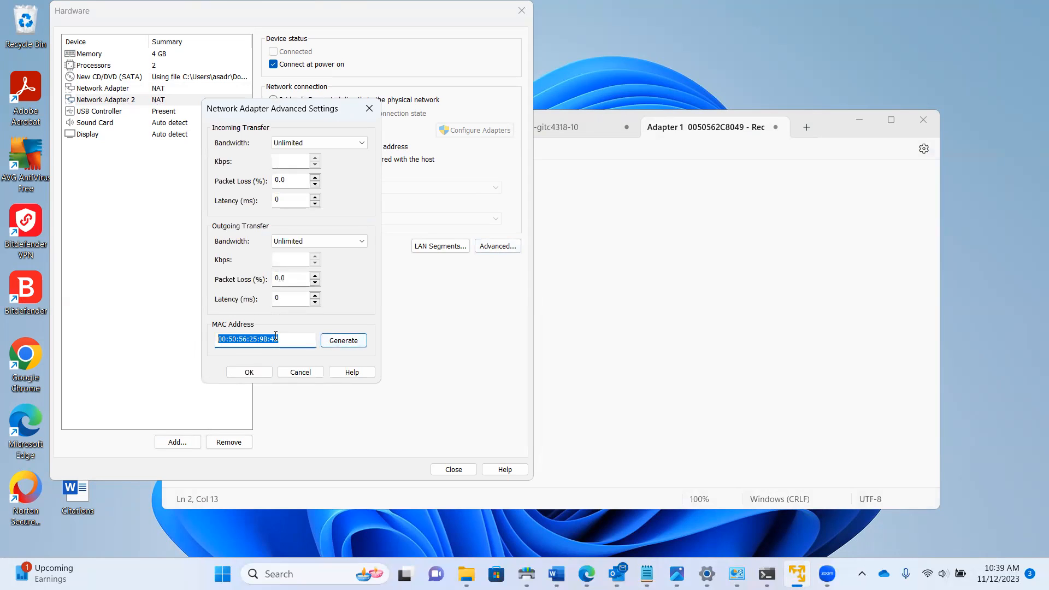
pyautogui.hotkey('ctrl', 'c')
pyautogui.click(248, 375)
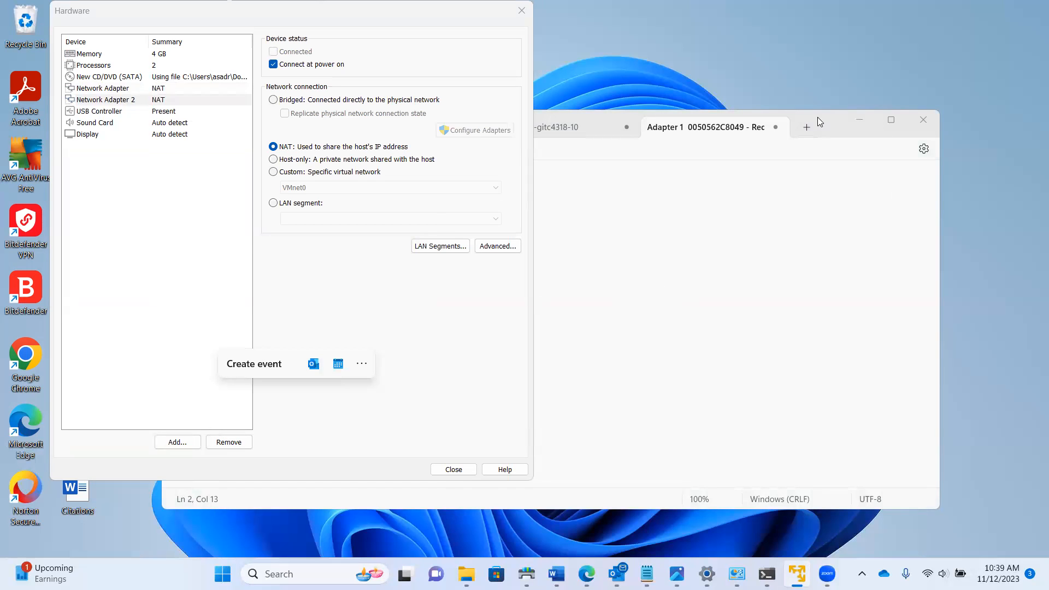
pyautogui.click(591, 226)
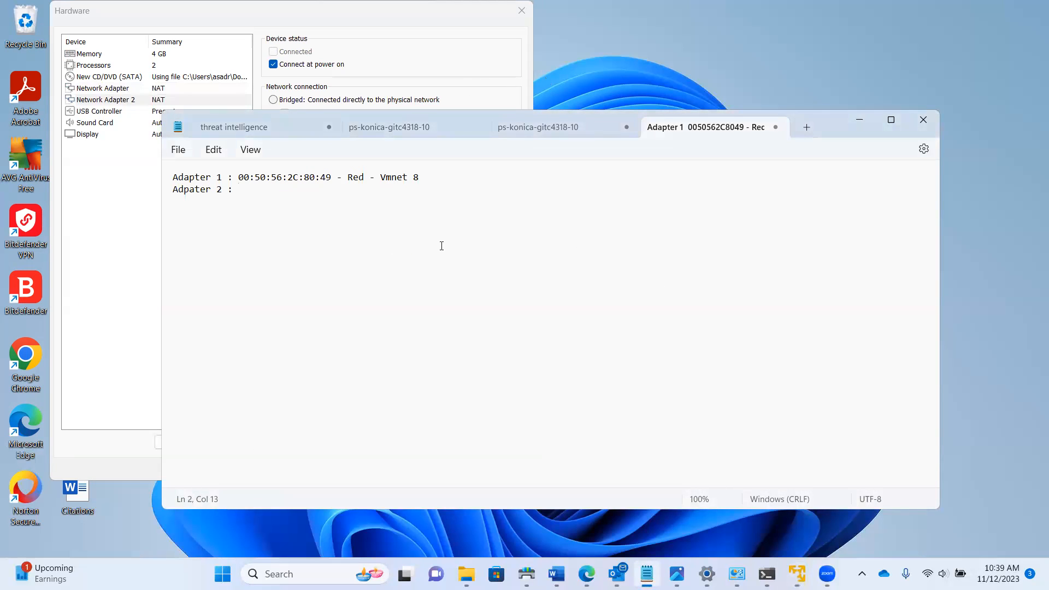
pyautogui.write('00:50:56:25:9B:43 - Green -')
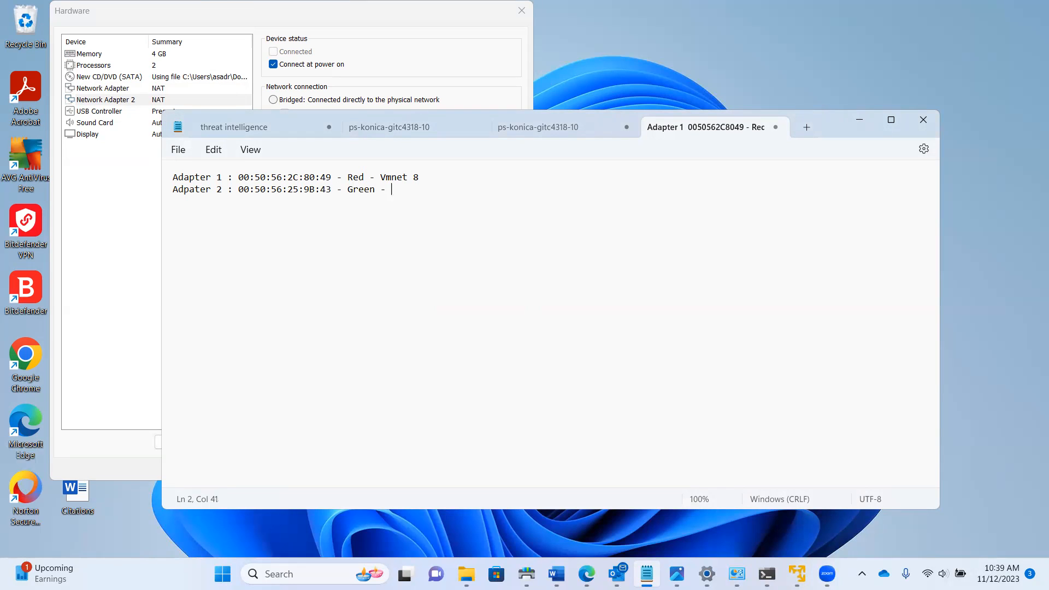
pyautogui.hotkey('alt', 'Tab')
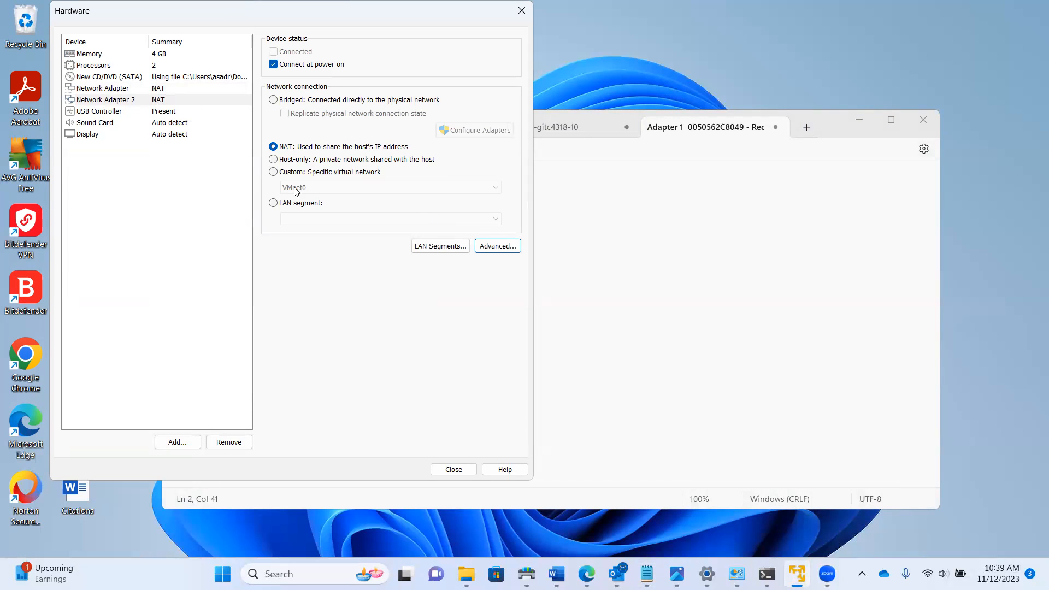
# Connect the second adapter to Custom VMnet1 (Host-only) and close the hardware settings
pyautogui.click(274, 172)
pyautogui.click(427, 189)
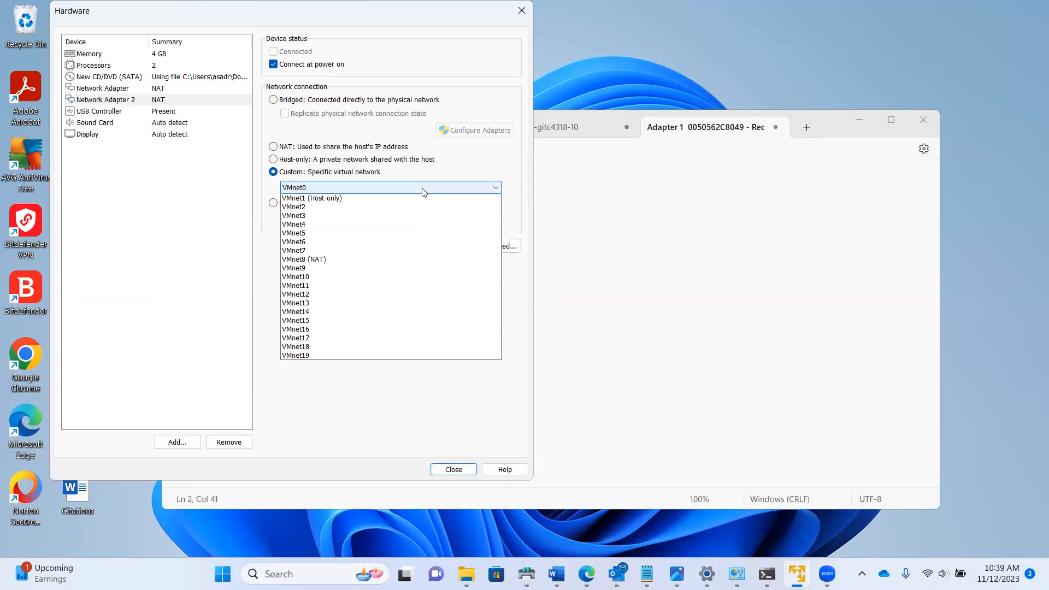
pyautogui.click(316, 212)
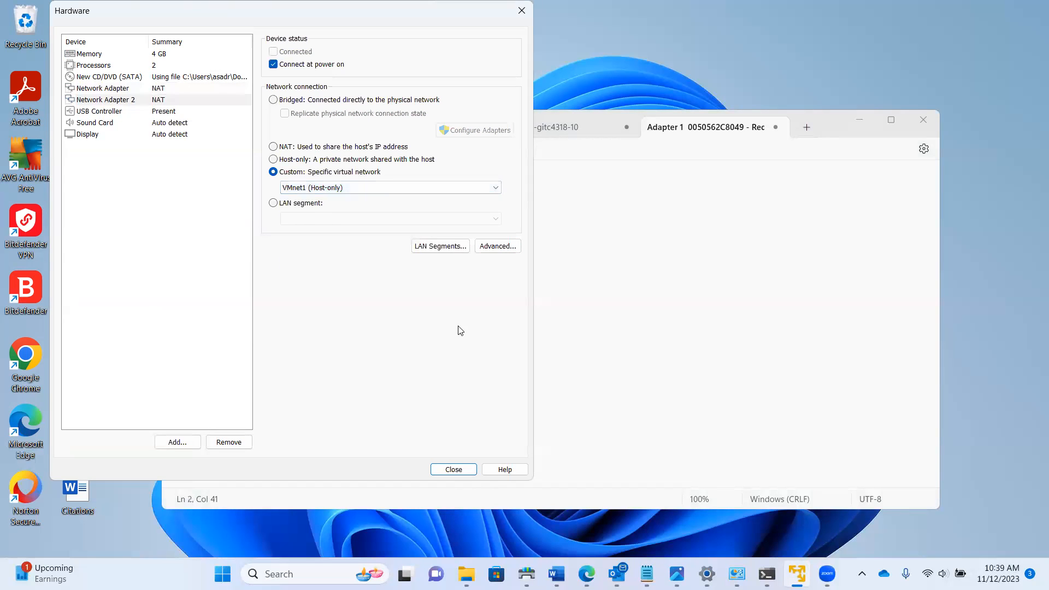
pyautogui.click(445, 470)
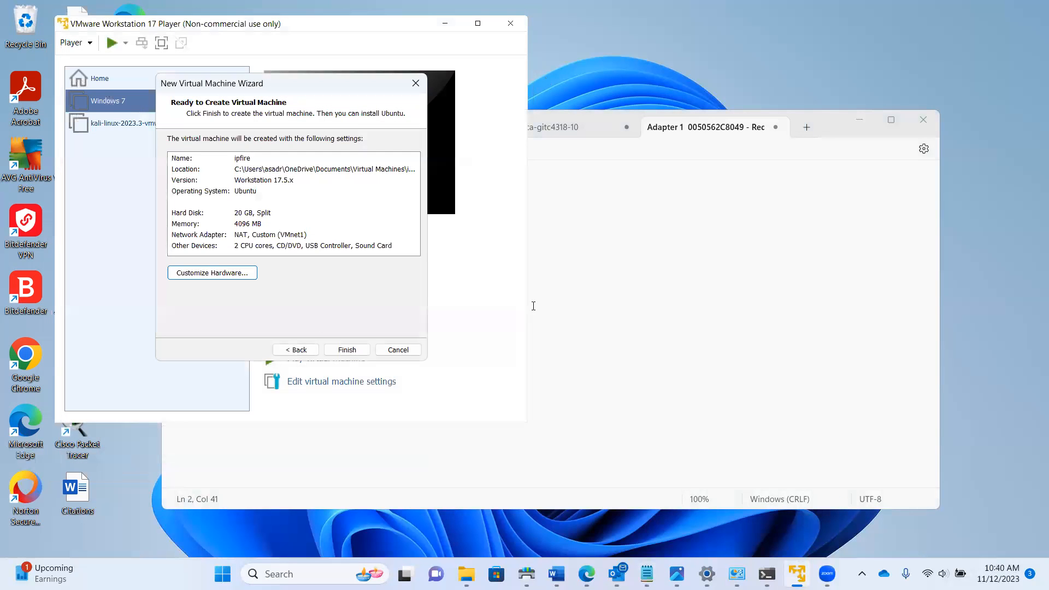
# Finish the wizard, add 'Vmnet 1' to the Notepad notes, and power on the ipfire VM
pyautogui.click(350, 355)
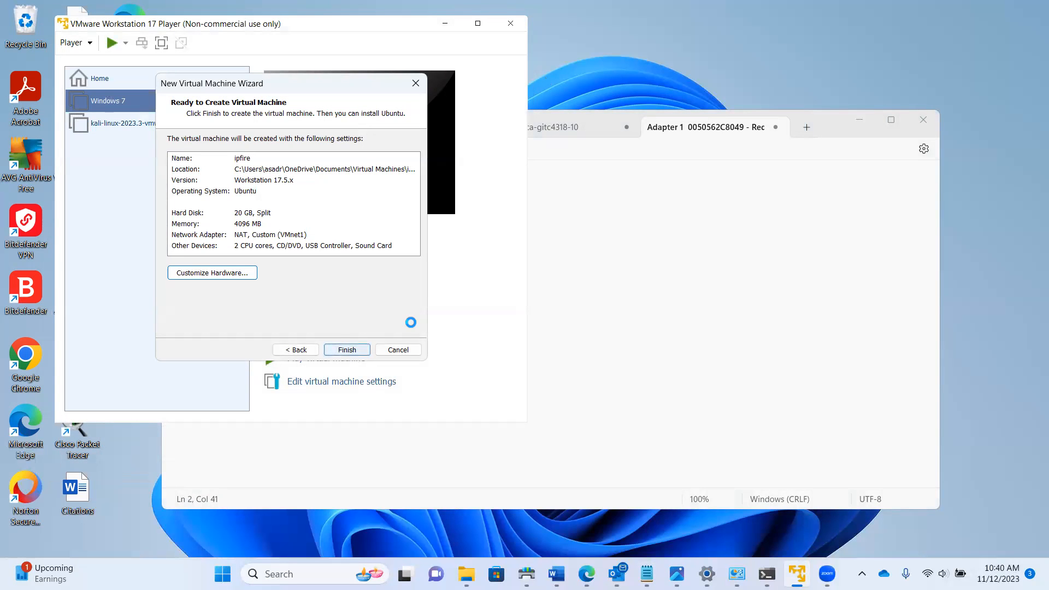
pyautogui.click(616, 240)
pyautogui.write('Vmnet 1')
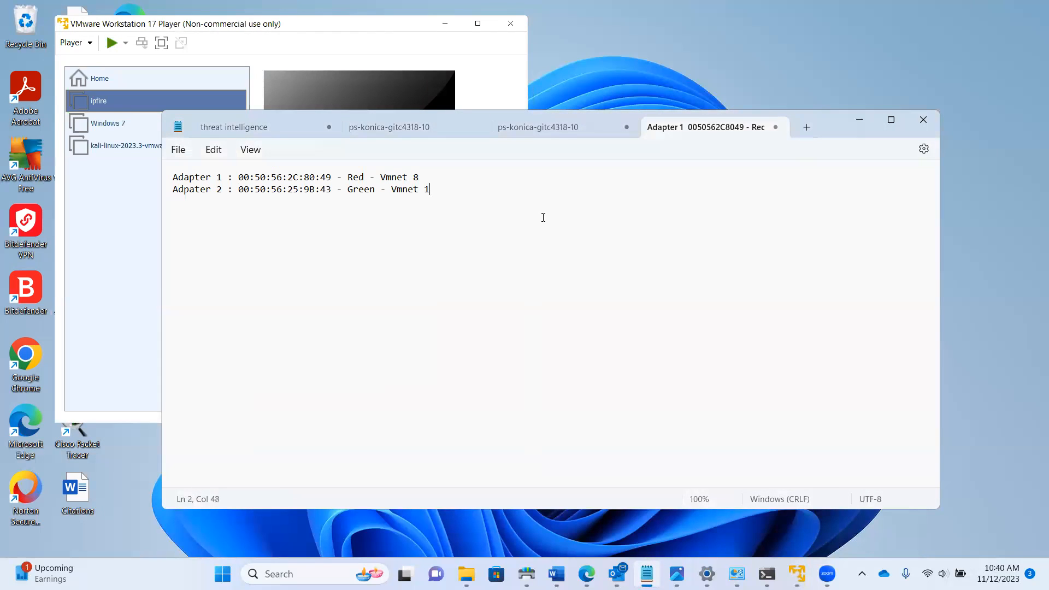
pyautogui.click(123, 221)
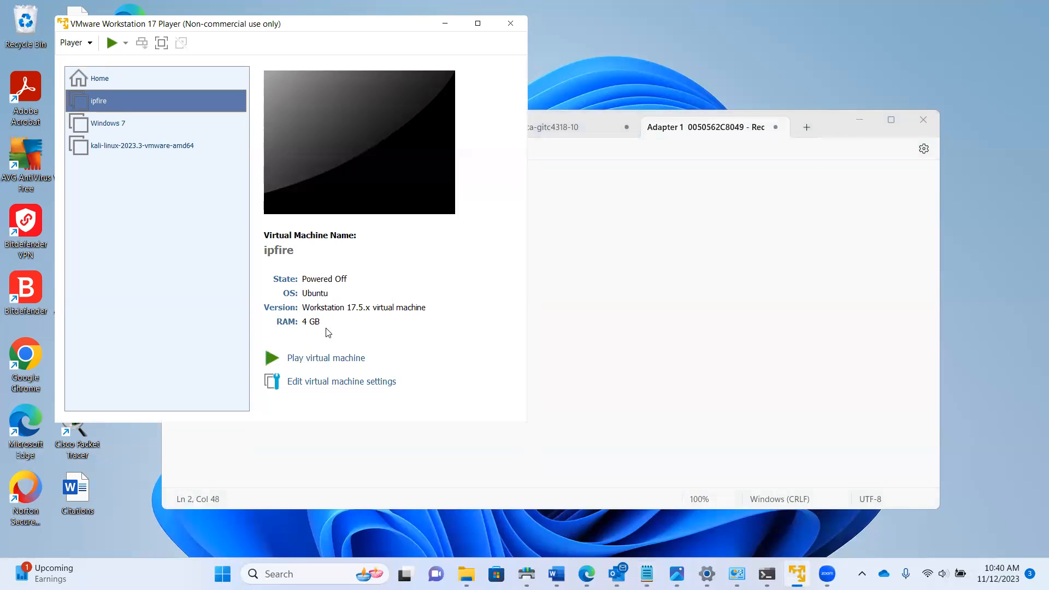
pyautogui.click(325, 357)
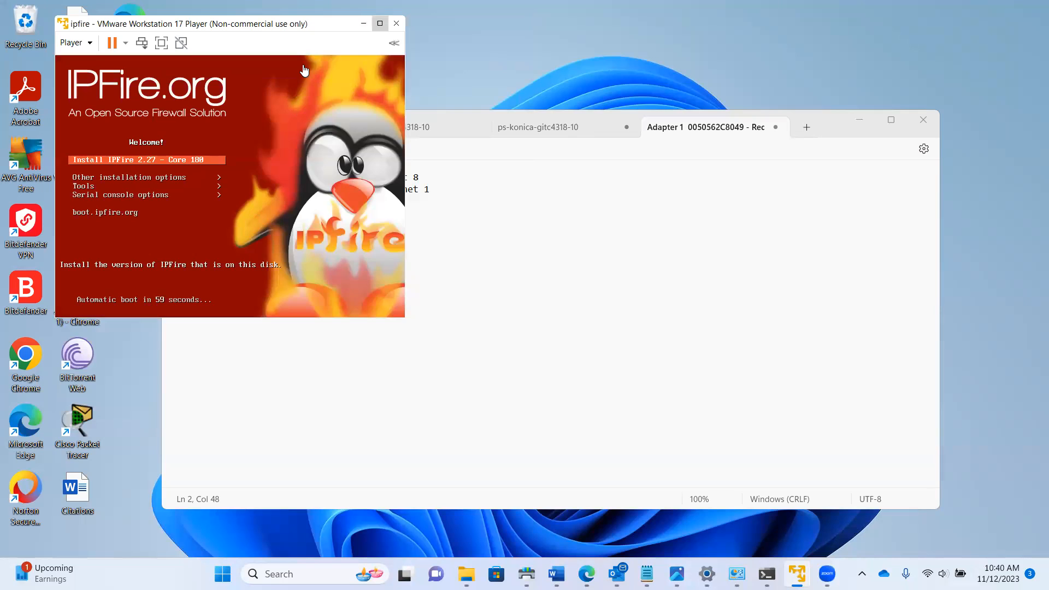
# Install IPFire in English, accept the license, use ext4, then reboot into the installed system
pyautogui.press('Return')
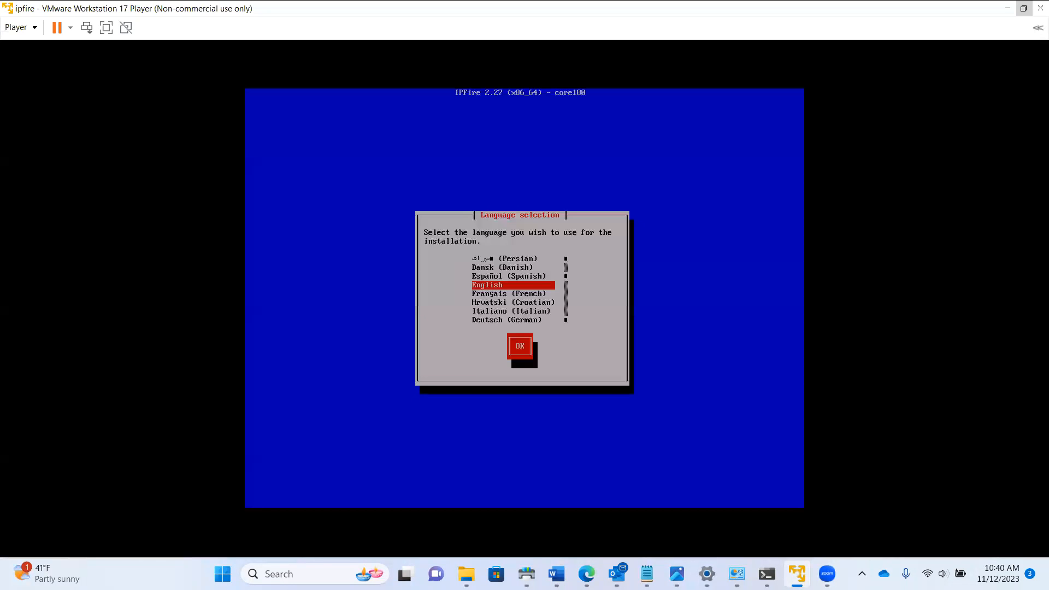
pyautogui.press('Tab')
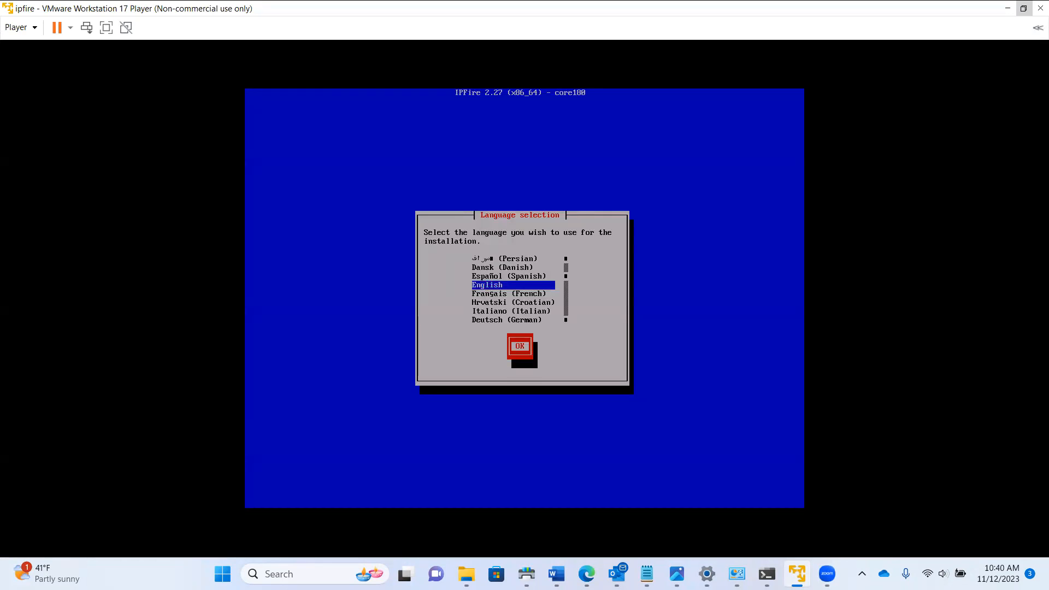
pyautogui.press('Return')
pyautogui.press('Return')
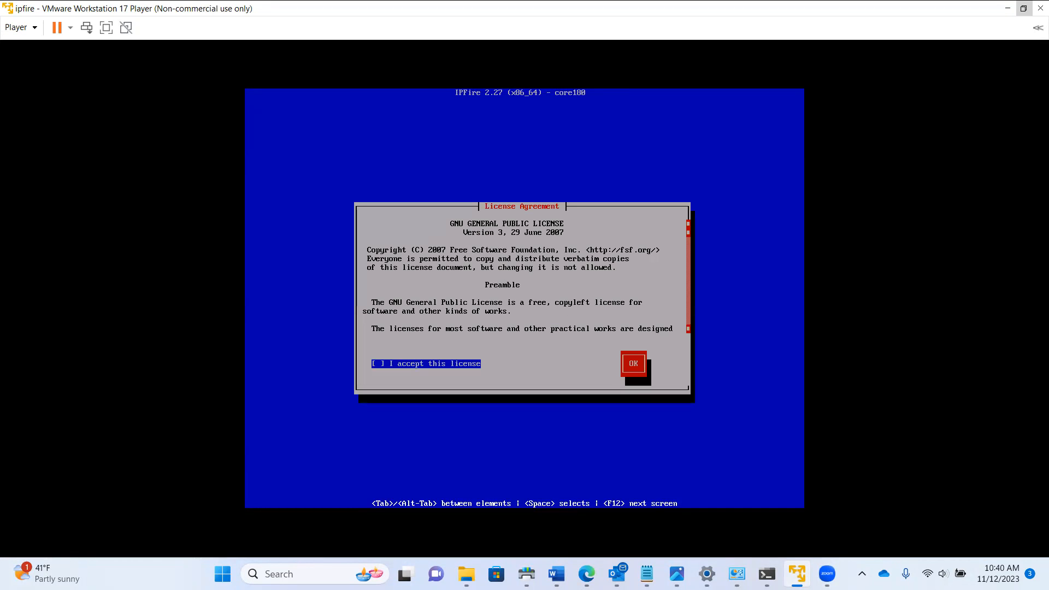
pyautogui.press('Tab')
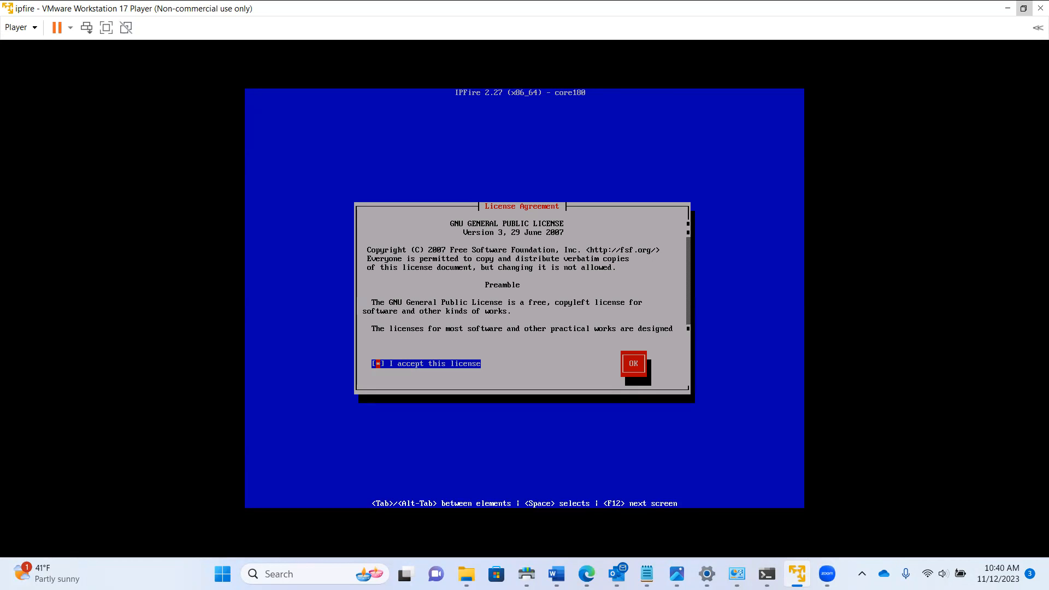
pyautogui.press('Tab')
pyautogui.press('Return')
pyautogui.press('Return')
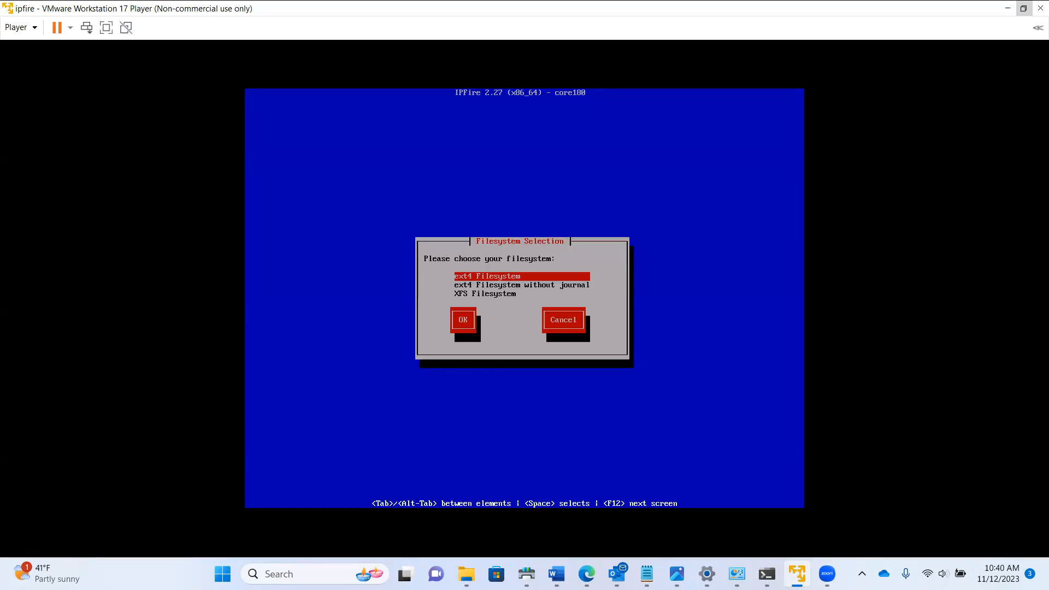
pyautogui.press('Tab')
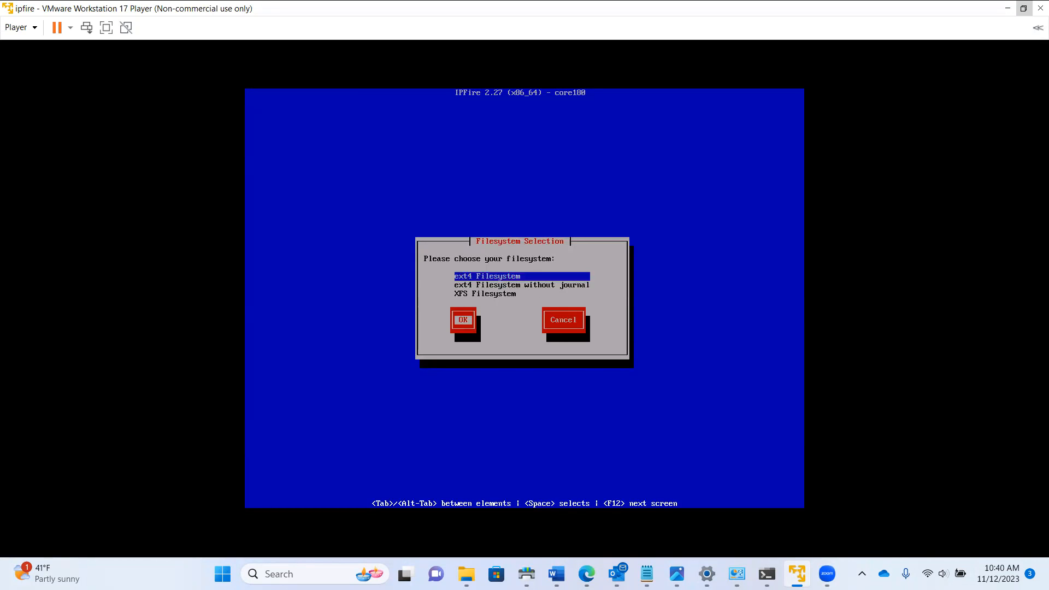
pyautogui.press('Return')
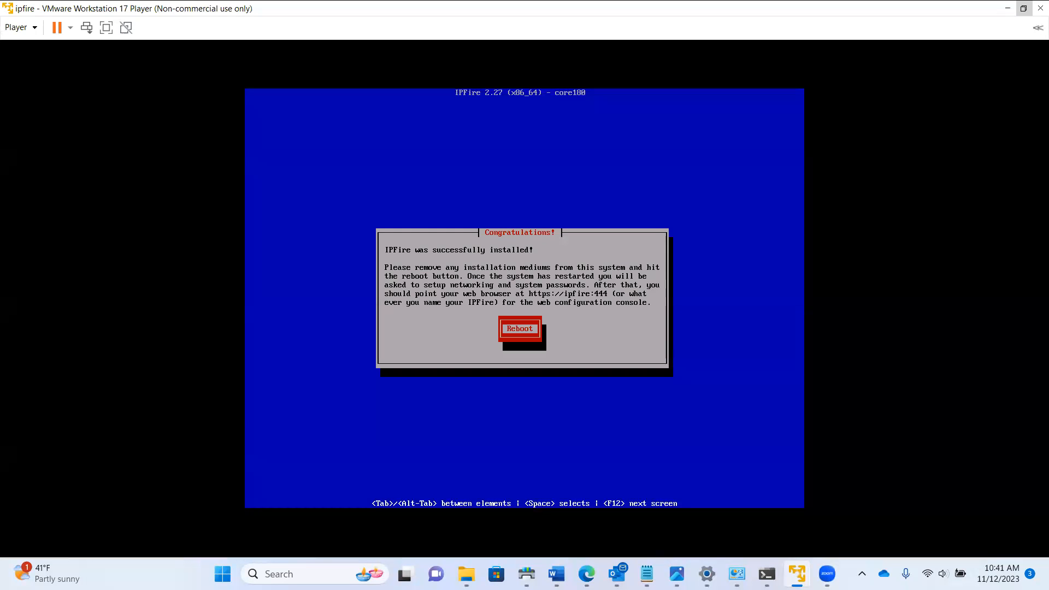
pyautogui.press('Return')
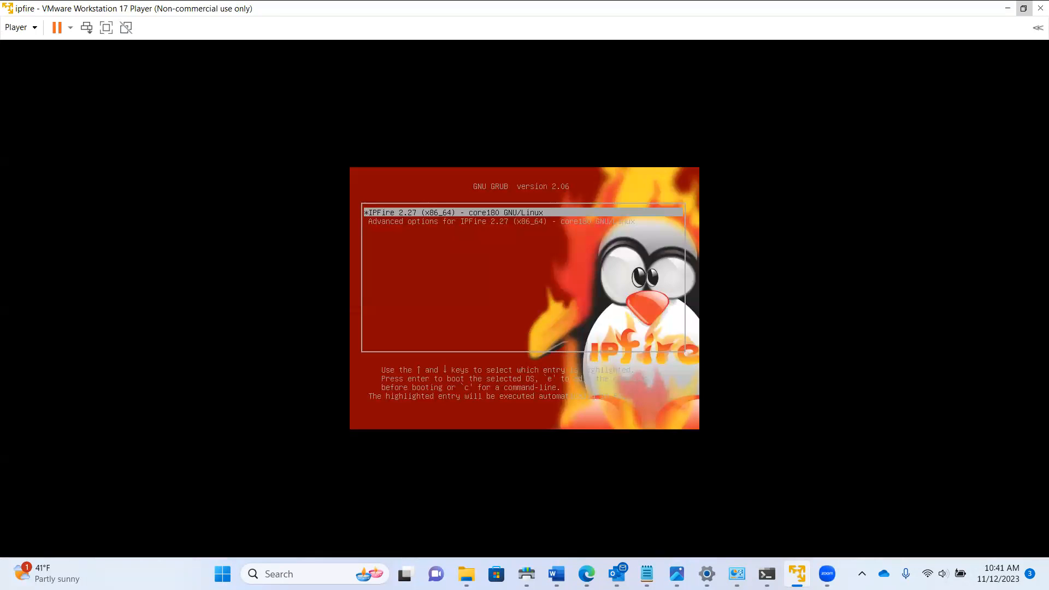
pyautogui.press('Return')
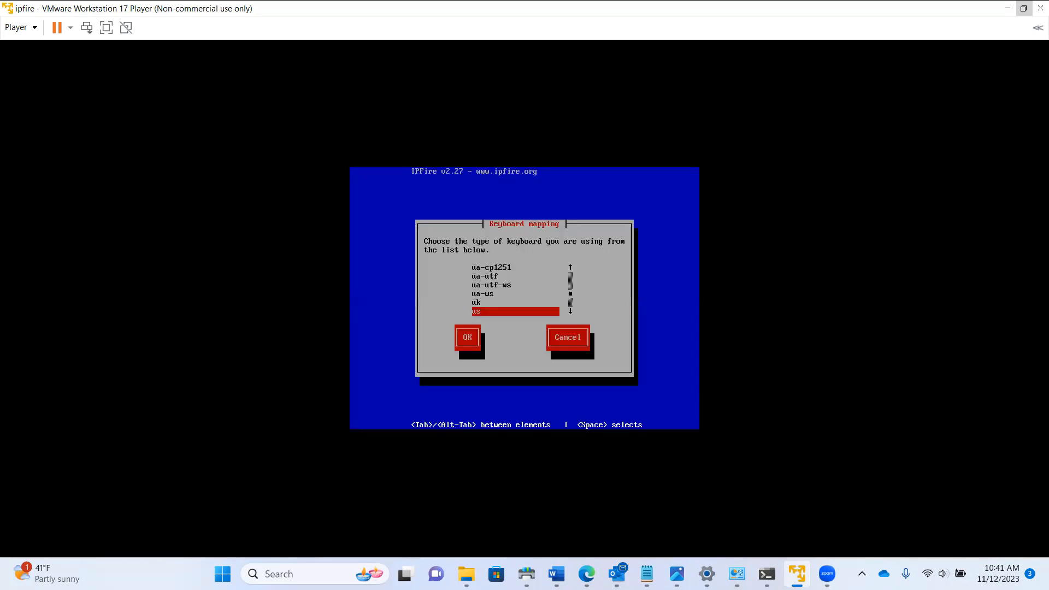
# Set the keyboard mapping to us and the timezone to US/Central
pyautogui.press('Tab')
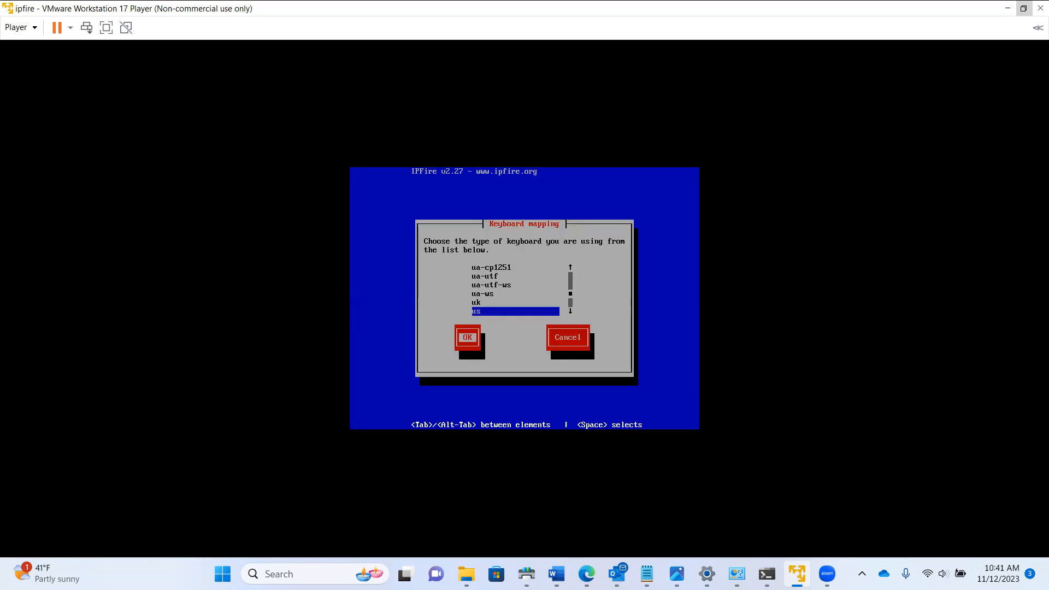
pyautogui.press('Return')
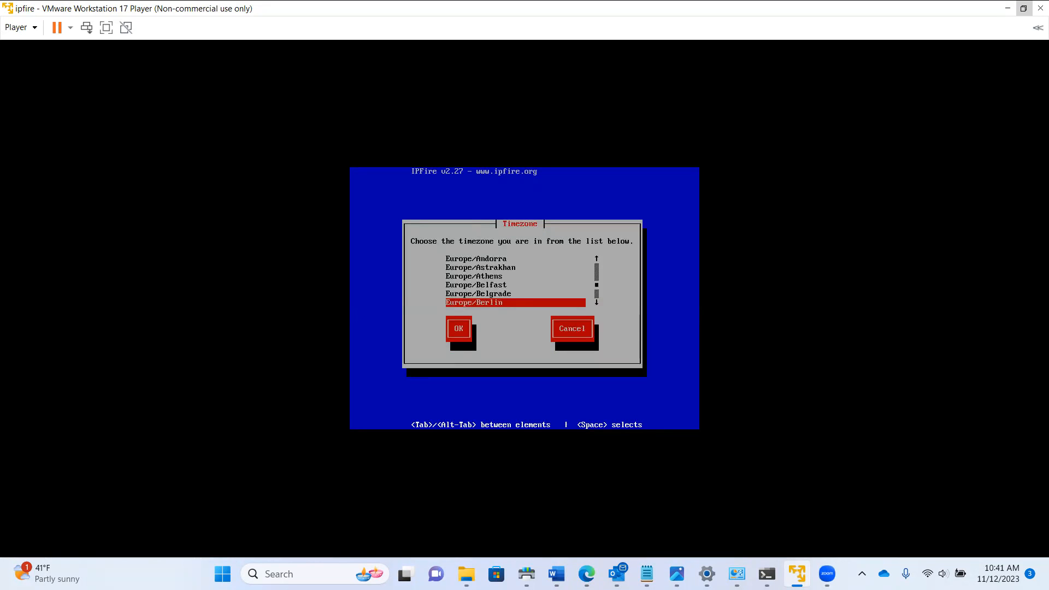
pyautogui.press('u')
pyautogui.press('u')
pyautogui.press('Down')
pyautogui.press('Down')
pyautogui.press('Down')
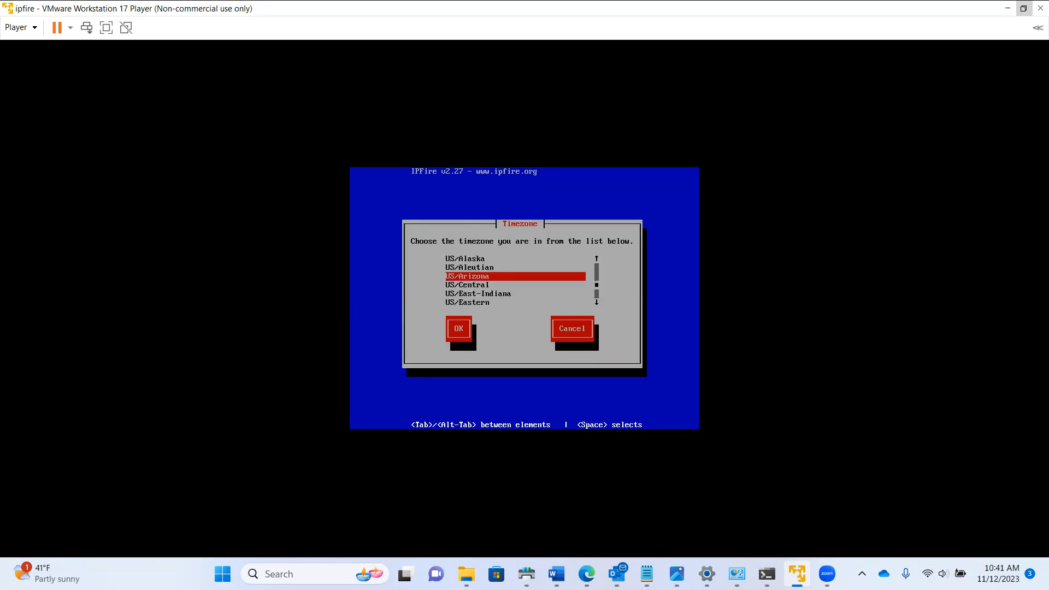
pyautogui.press('Tab')
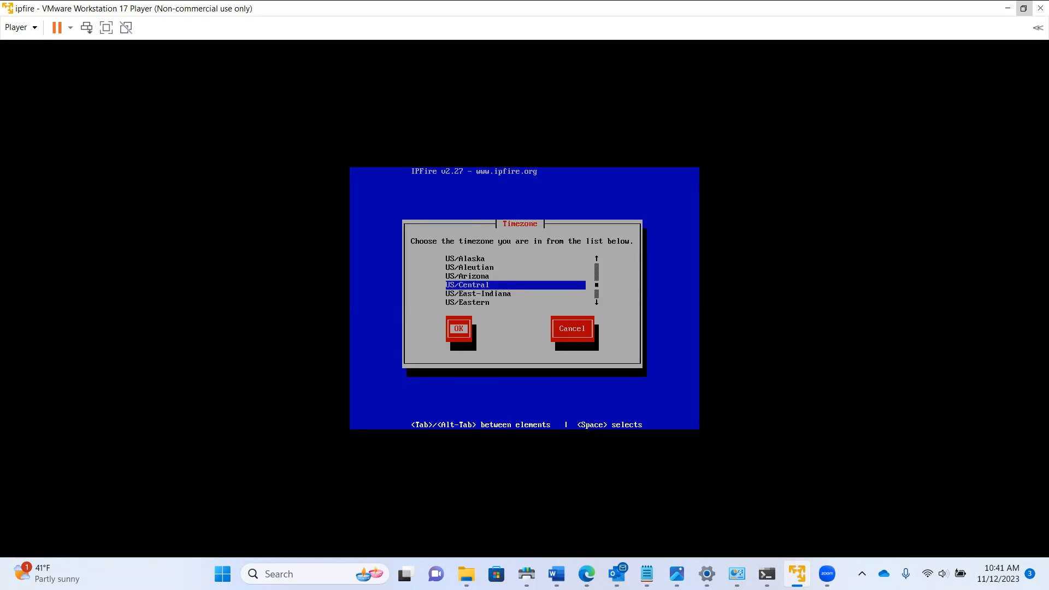
pyautogui.press('Return')
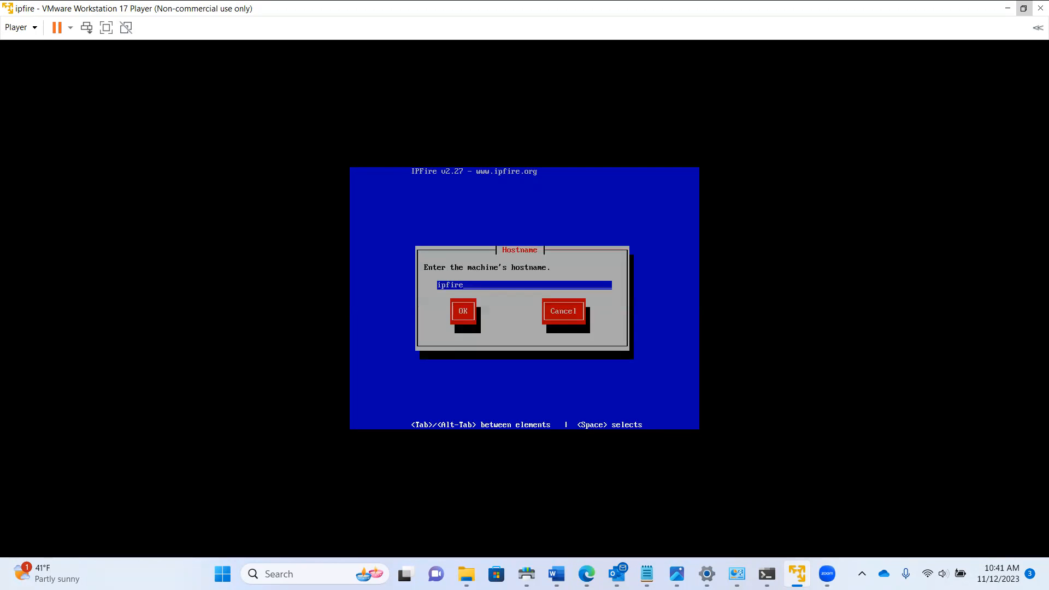
# Keep hostname ipfire and change the domain name from localdomain to njit
pyautogui.press('Tab')
pyautogui.press('Return')
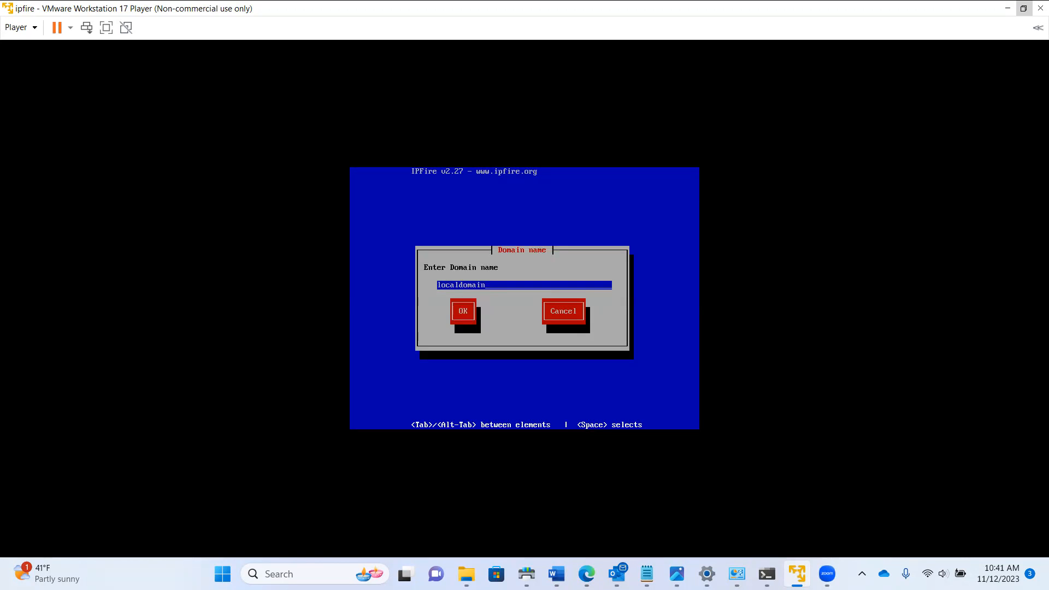
pyautogui.press('BackSpace')
pyautogui.press('BackSpace')
pyautogui.press('BackSpace')
pyautogui.press('BackSpace')
pyautogui.press('BackSpace')
pyautogui.press('BackSpace')
pyautogui.press('BackSpace')
pyautogui.press('BackSpace')
pyautogui.press('BackSpace')
pyautogui.press('BackSpace')
pyautogui.write('njit')
pyautogui.press('Tab')
pyautogui.press('Return')
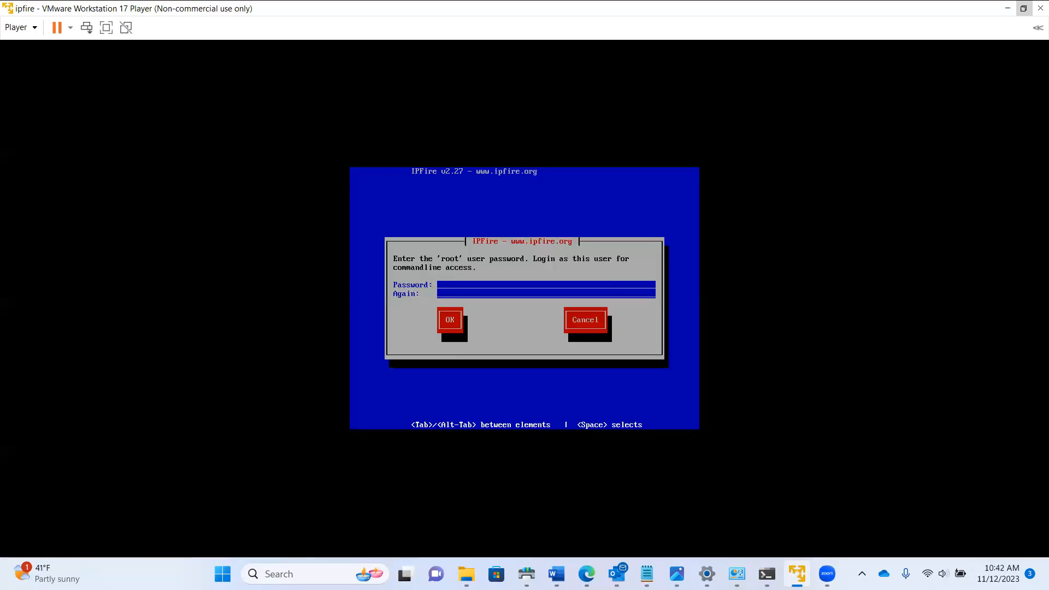
# Confirm IPFire's root password, then its admin password, to reach Network configuration
pyautogui.press('Tab')
pyautogui.press('Return')
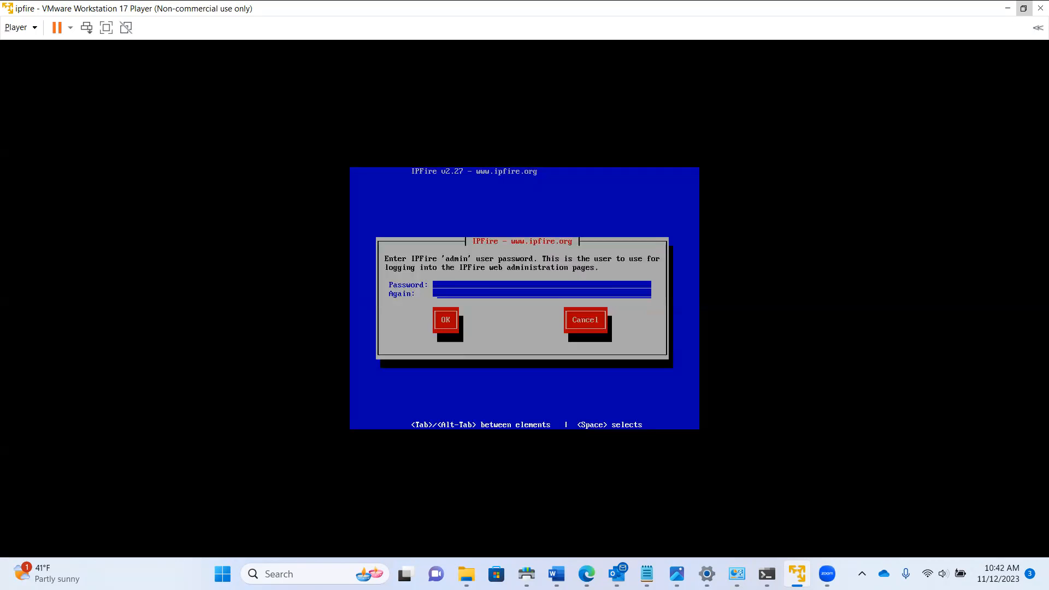
pyautogui.press('Tab')
pyautogui.press('Return')
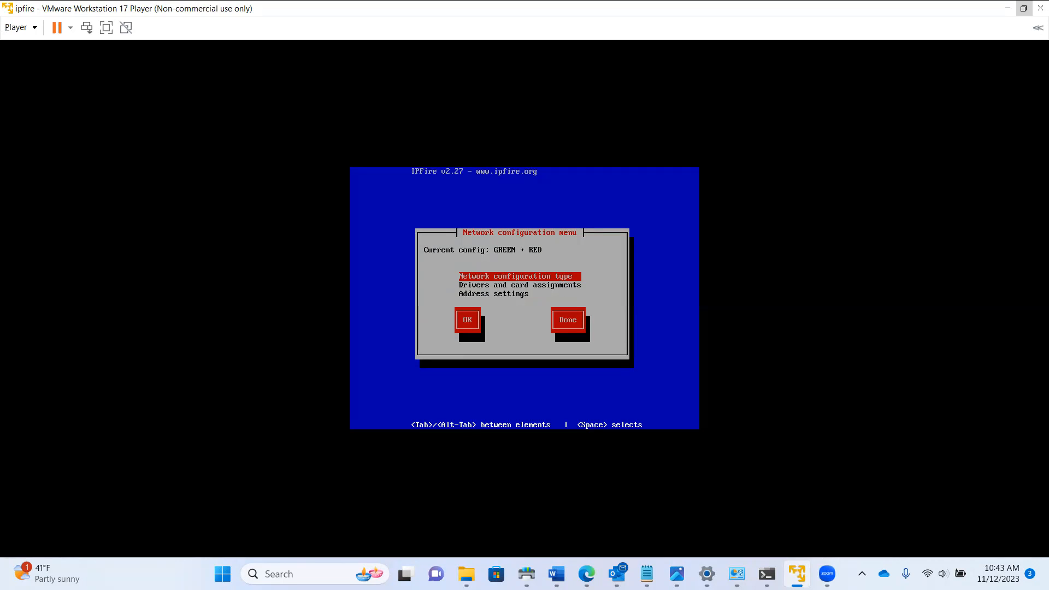
# Set IPFire's network configuration type to GREEN + RED
pyautogui.press('Return')
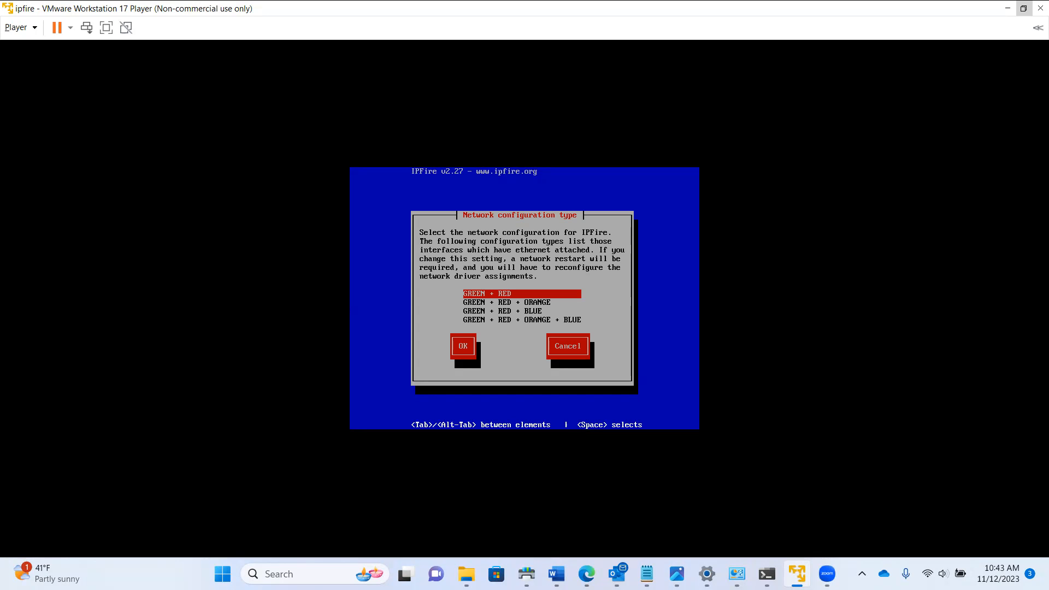
pyautogui.press('Tab')
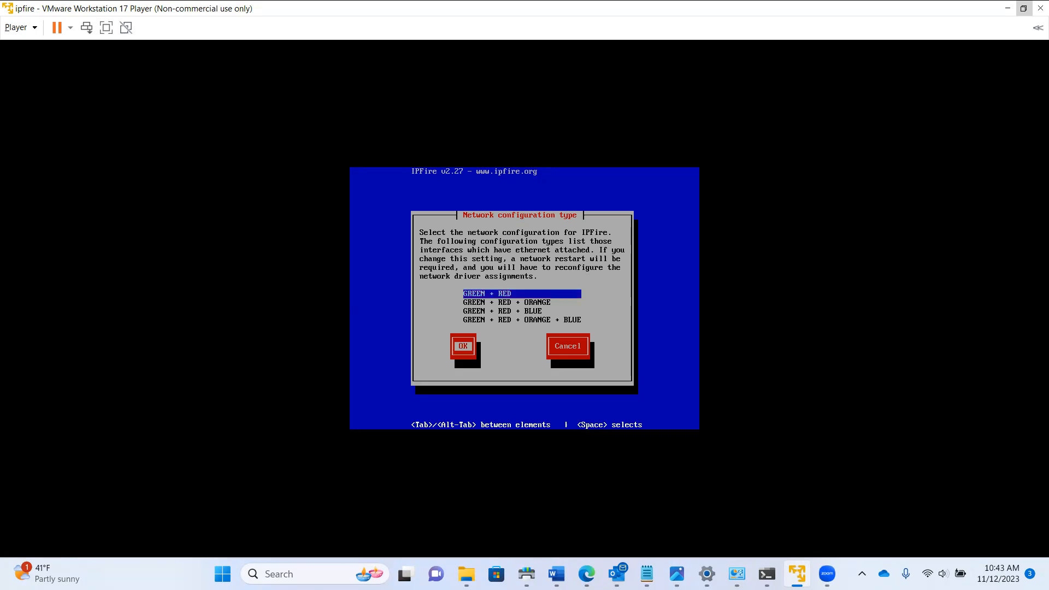
pyautogui.press('Return')
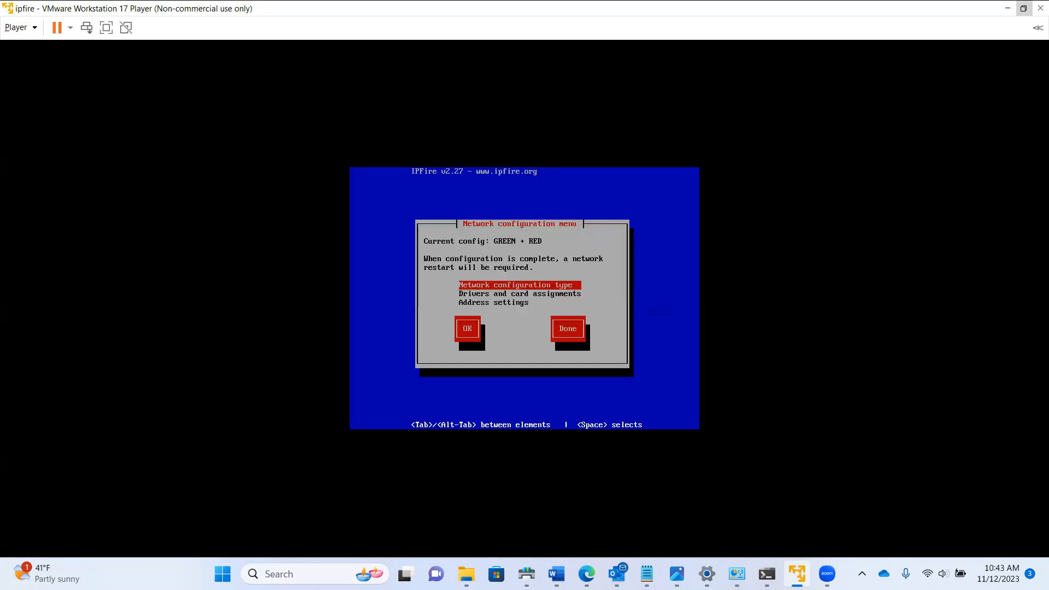
# In Drivers and card assignments, start choosing a network card for GREEN
pyautogui.press('Down')
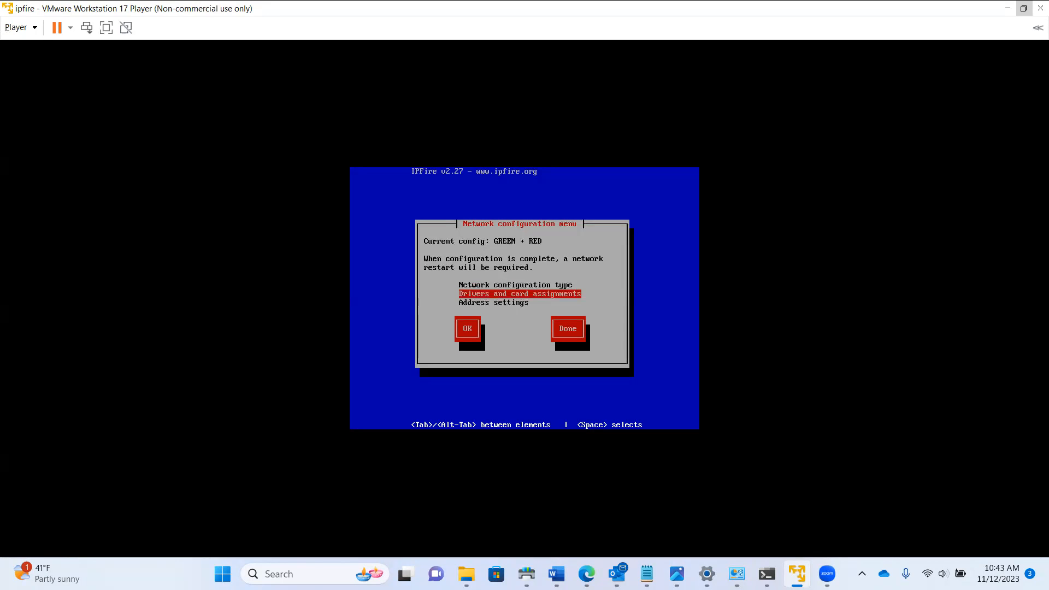
pyautogui.press('Return')
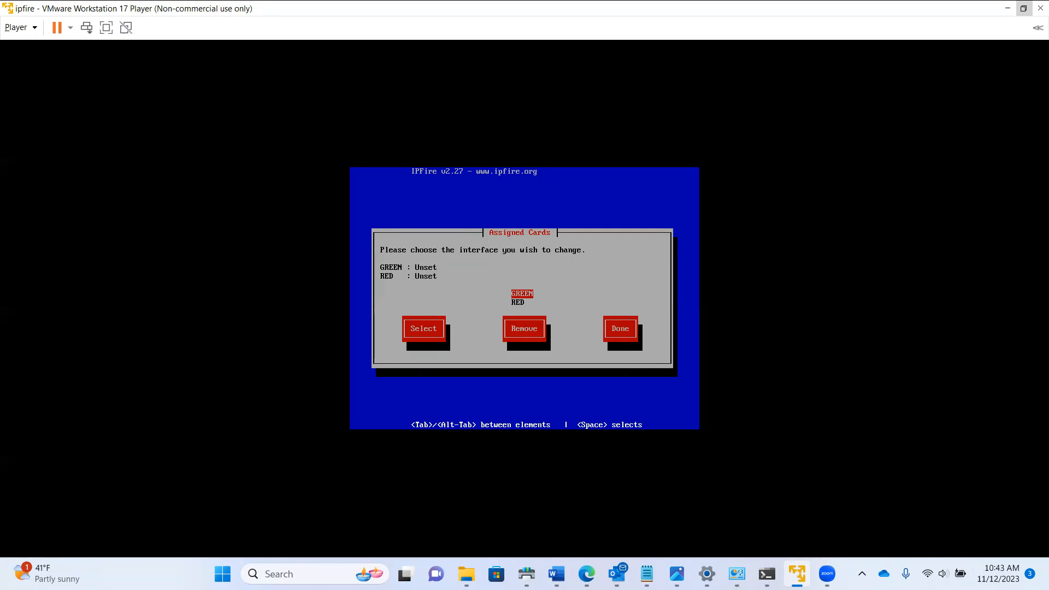
pyautogui.press('Tab')
pyautogui.press('Return')
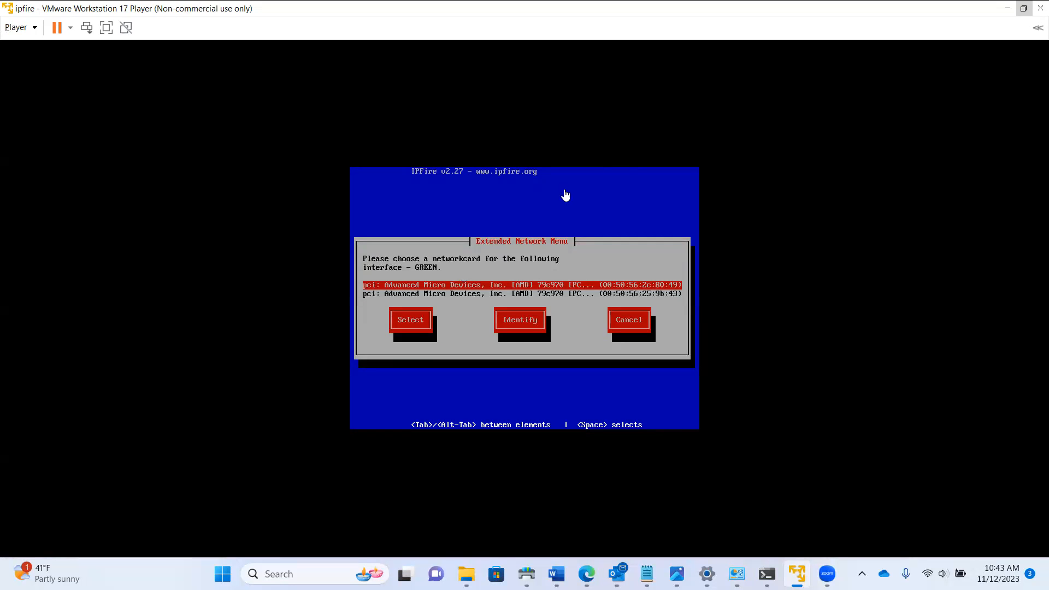
# Check the Green adapter's MAC address in the Notepad adapter notes
pyautogui.click(648, 571)
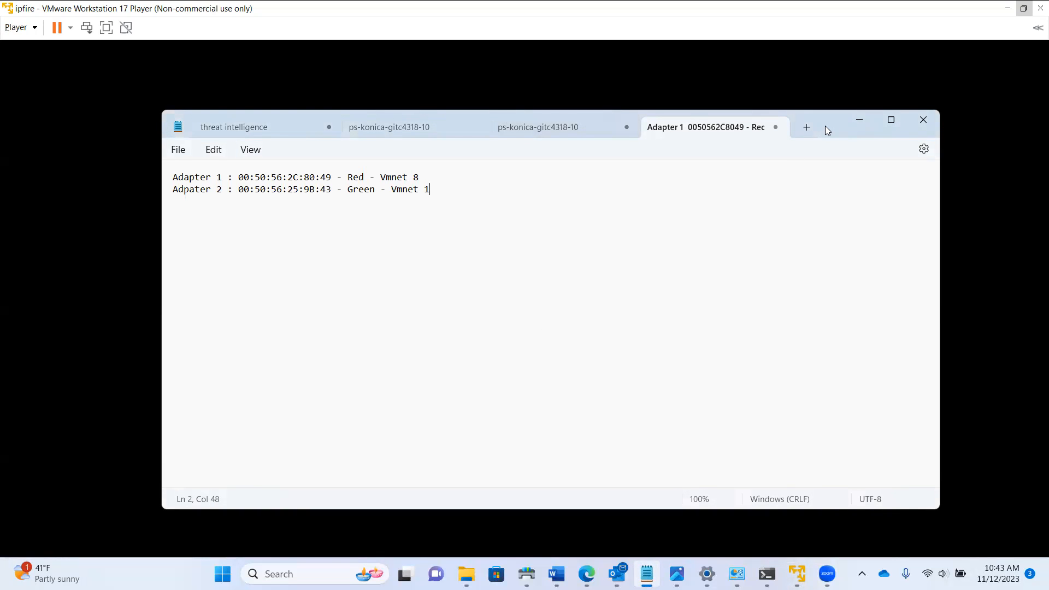
pyautogui.moveTo(826, 127); pyautogui.dragTo(864, 135)
pyautogui.moveTo(467, 199); pyautogui.dragTo(204, 200)
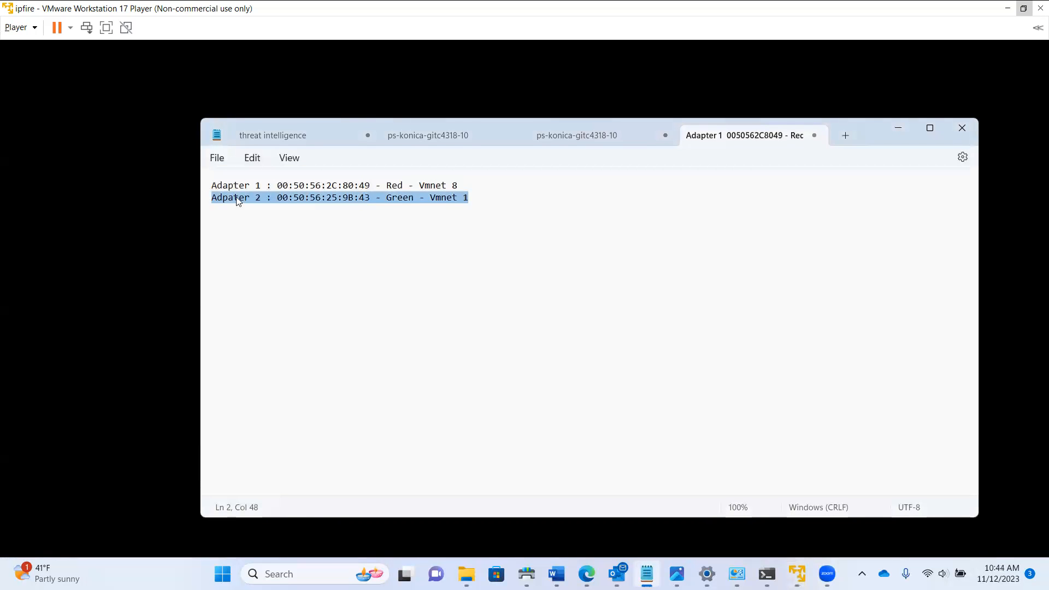
pyautogui.click(371, 198)
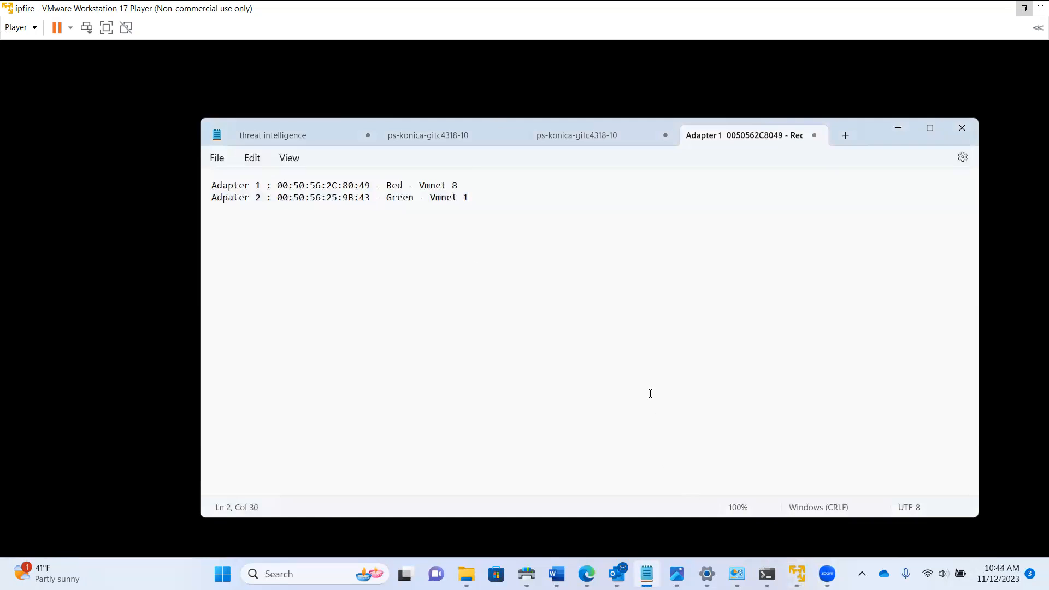
# Assign the network card ending 9b:43 to the GREEN interface
pyautogui.hotkey('alt', 'Tab')
pyautogui.click(631, 272)
pyautogui.press('Down')
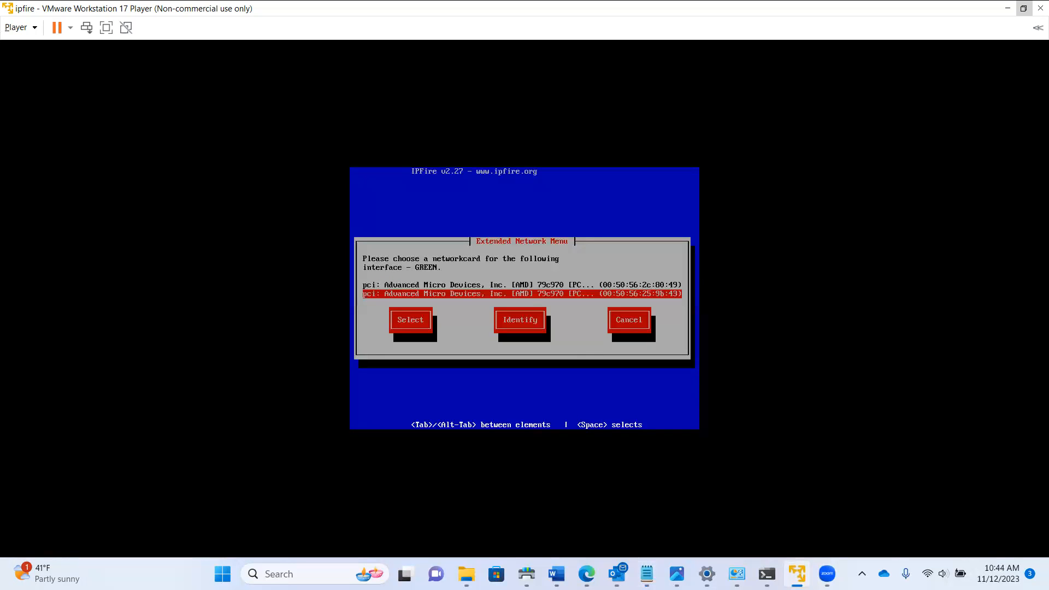
pyautogui.press('Tab')
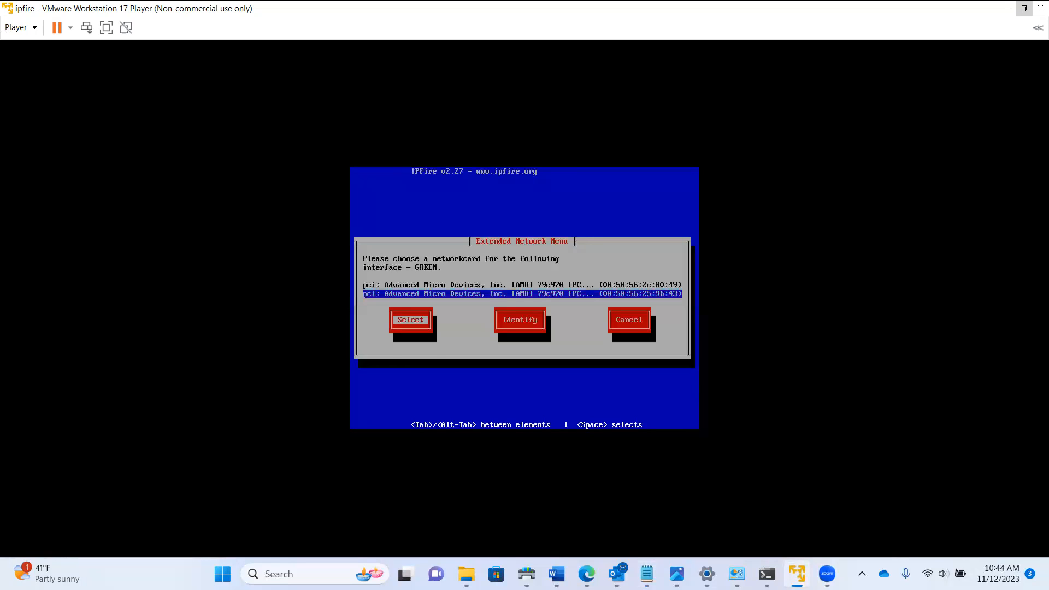
pyautogui.press('Return')
# Assign the remaining 80:49 card to RED and finish the card assignments
pyautogui.press('Down')
pyautogui.press('Tab')
pyautogui.press('Return')
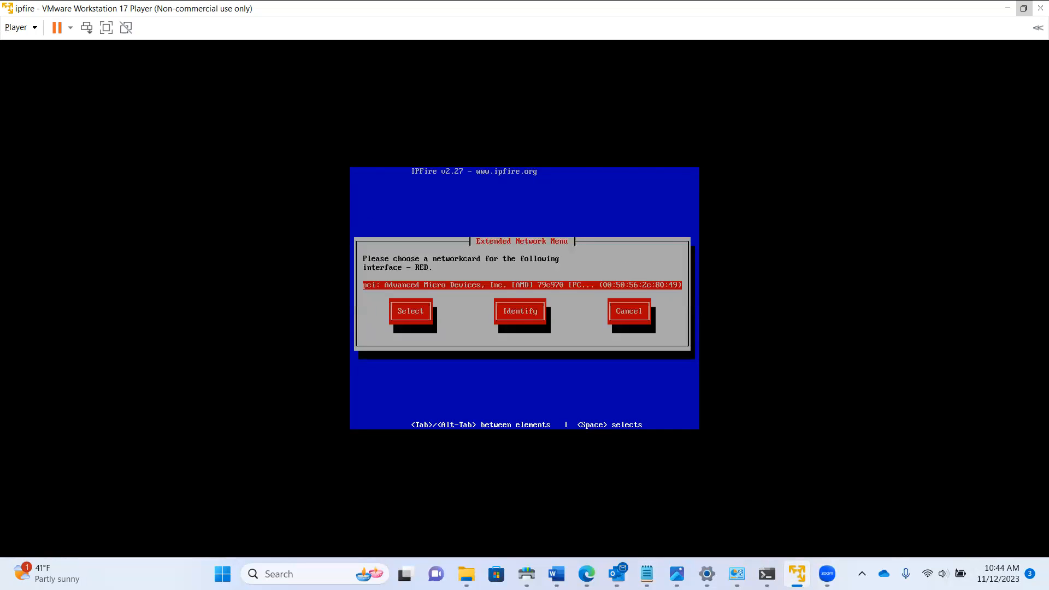
pyautogui.press('Tab')
pyautogui.press('Return')
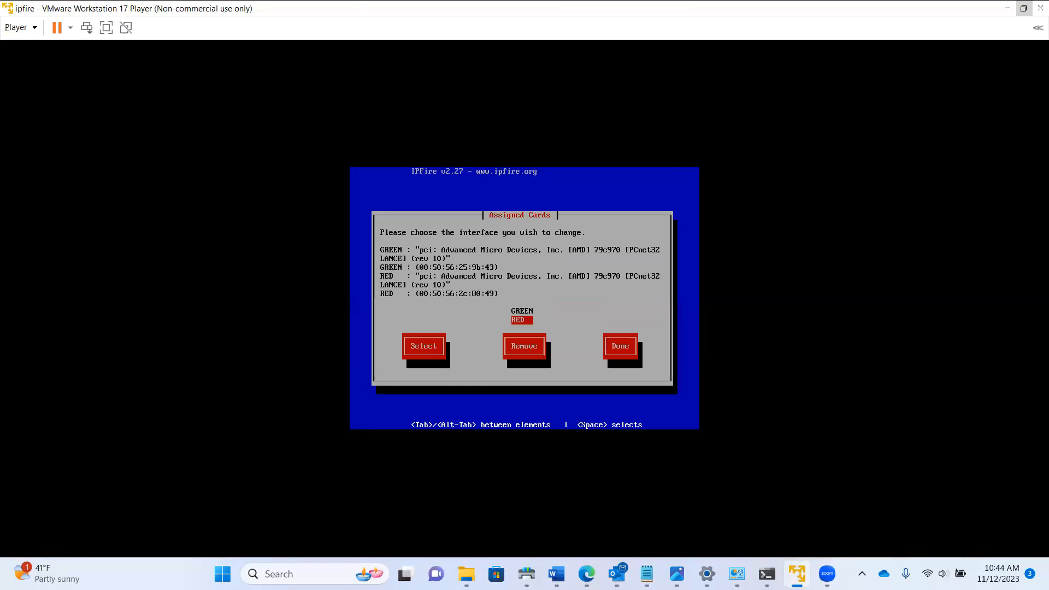
pyautogui.press('Tab')
pyautogui.press('Tab')
pyautogui.press('Tab')
pyautogui.press('Return')
pyautogui.press('Down')
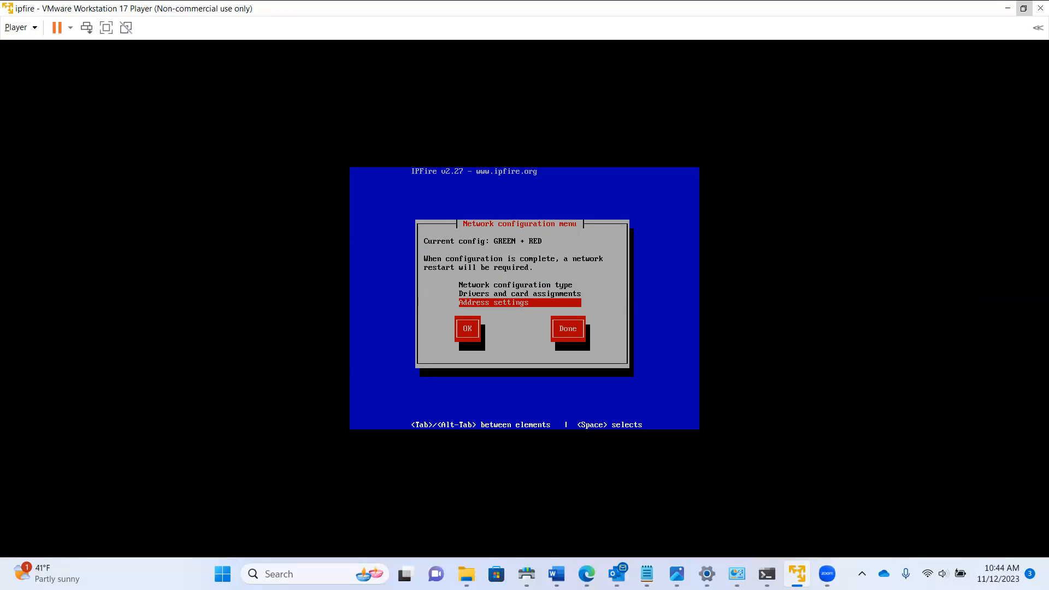
# In Address settings choose GREEN and accept the IP change warning
pyautogui.press('Tab')
pyautogui.press('Return')
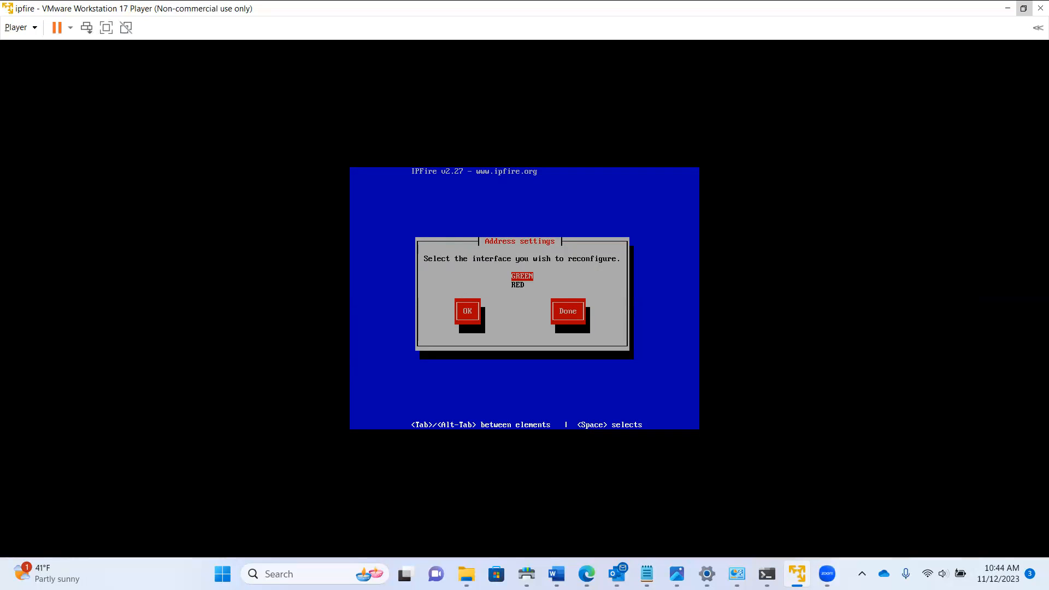
pyautogui.press('Tab')
pyautogui.press('Return')
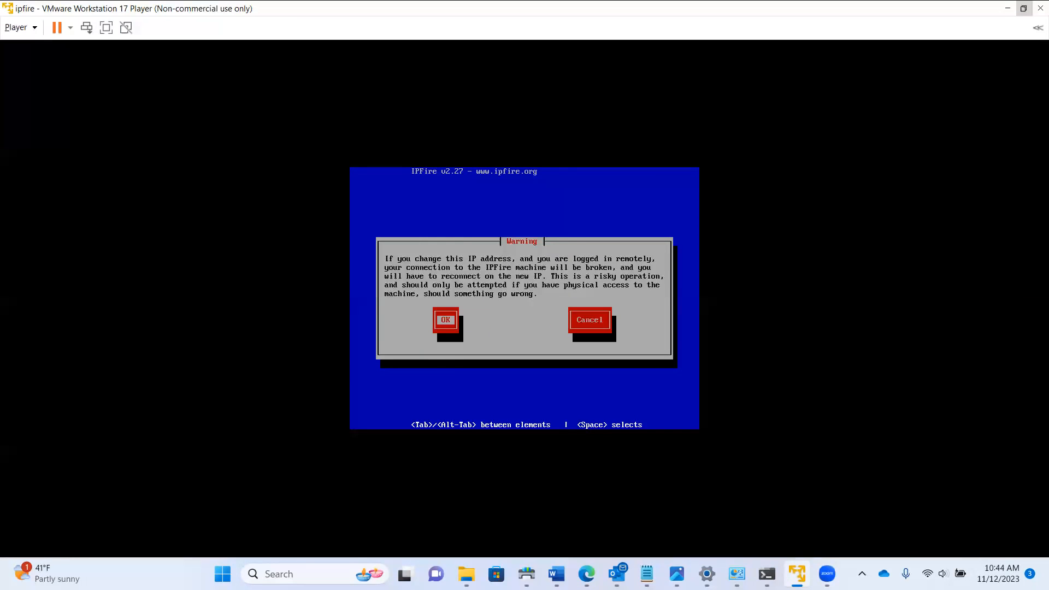
pyautogui.press('Return')
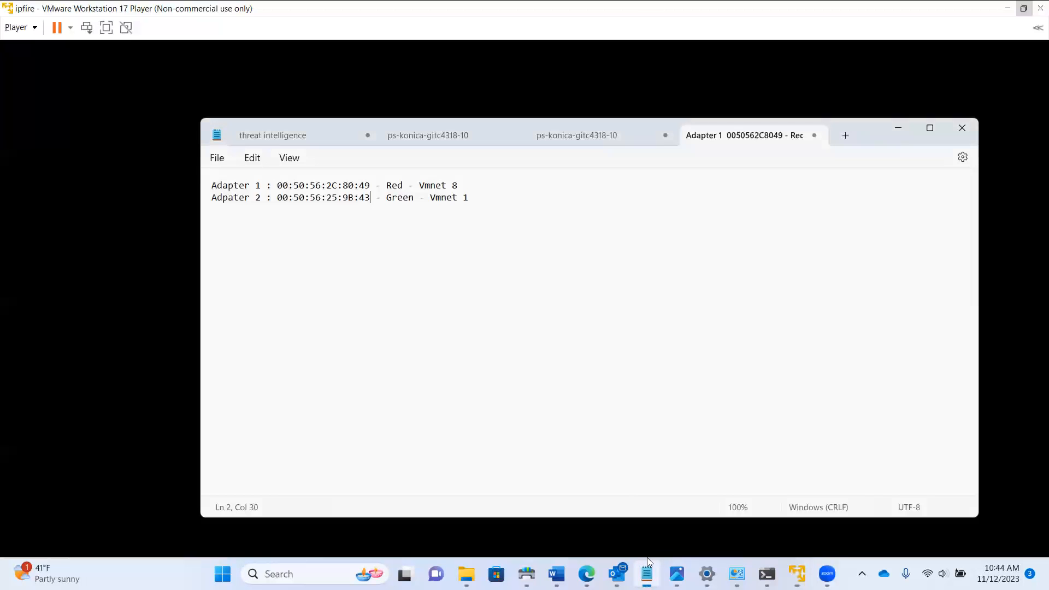
# Append a trailing dash after 'Green - Vmnet 1' in the Notepad notes
pyautogui.click(647, 574)
pyautogui.click(468, 197)
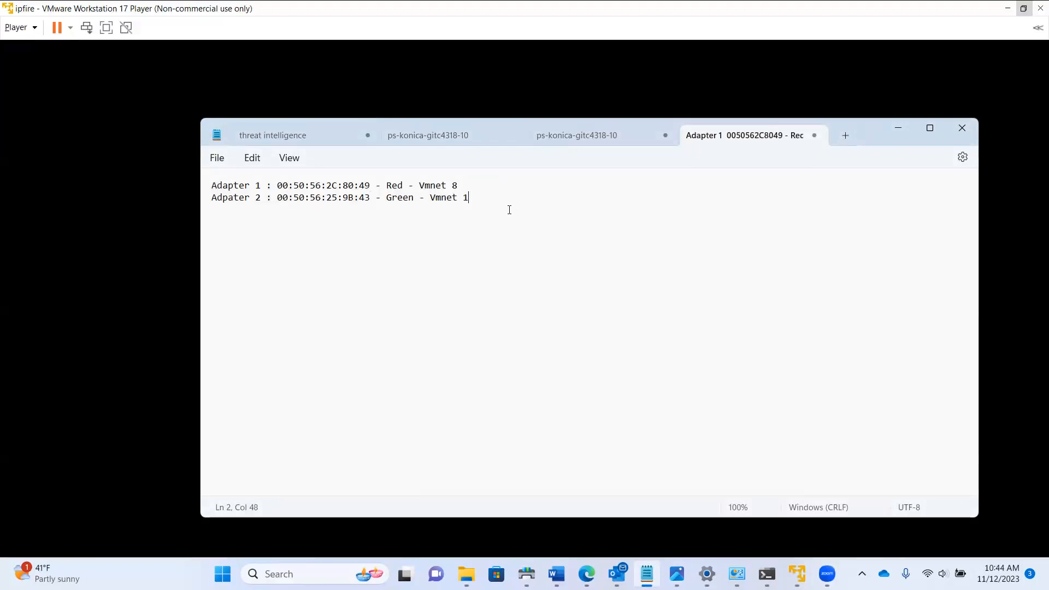
pyautogui.write('-')
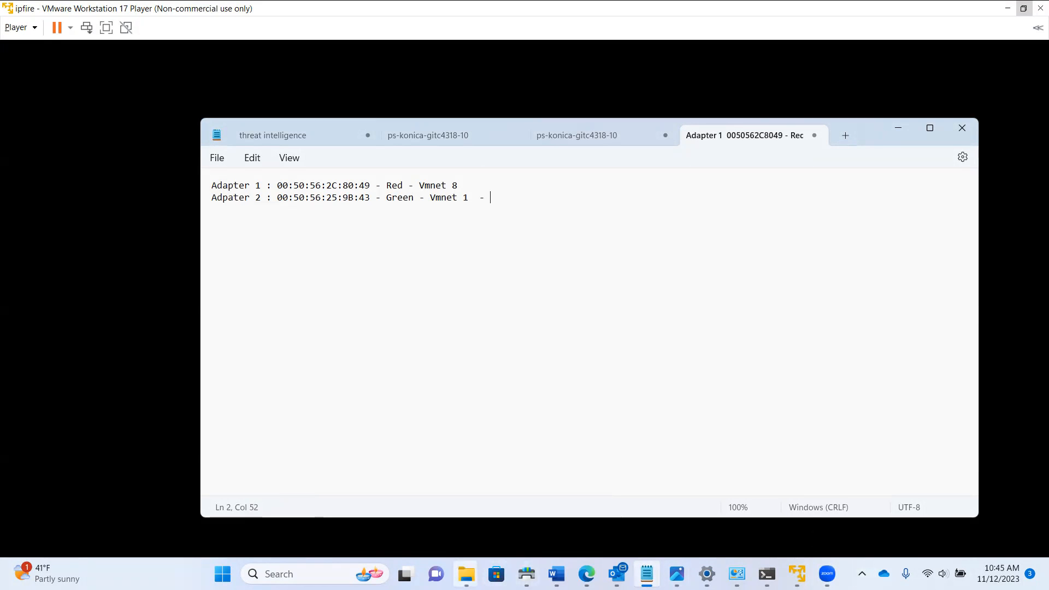
# Run ipconfig in Command Prompt to list the host's network adapters
pyautogui.click(767, 574)
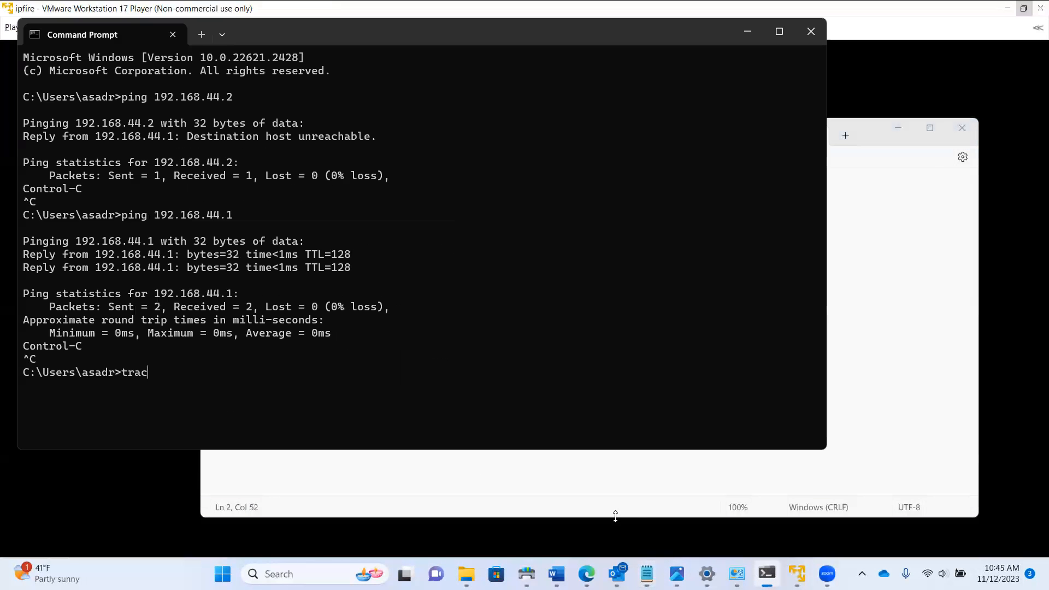
pyautogui.press('BackSpace')
pyautogui.press('BackSpace')
pyautogui.press('BackSpace')
pyautogui.press('BackSpace')
pyautogui.write('ipconfig /qal')
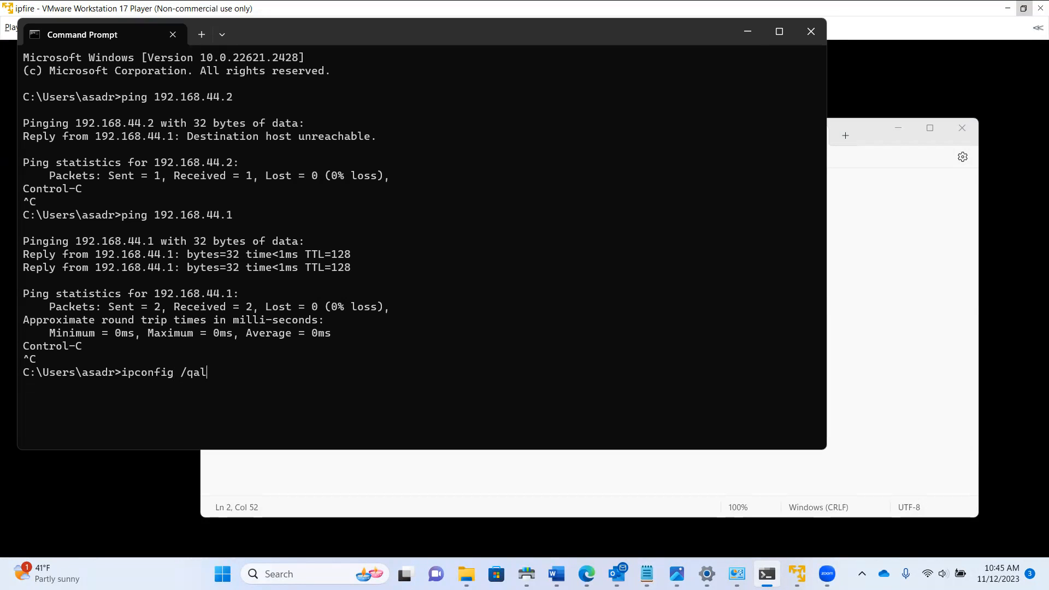
pyautogui.press('BackSpace')
pyautogui.press('BackSpace')
pyautogui.press('BackSpace')
pyautogui.press('Return')
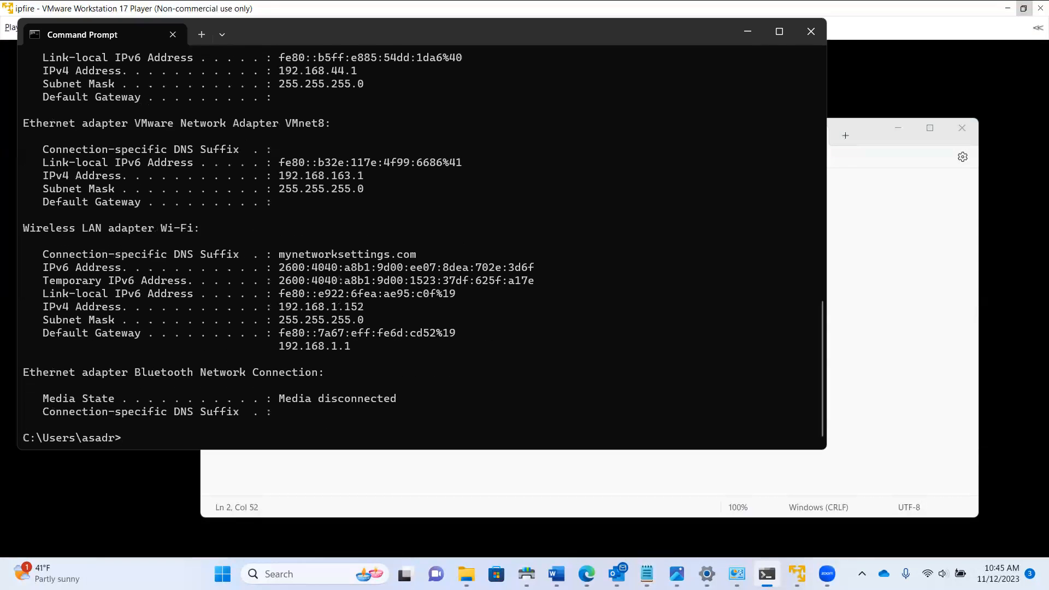
# Locate the VMnet1 adapter and highlight its IPv4 address 192.168.44.1
pyautogui.scroll(2, 175, 270)
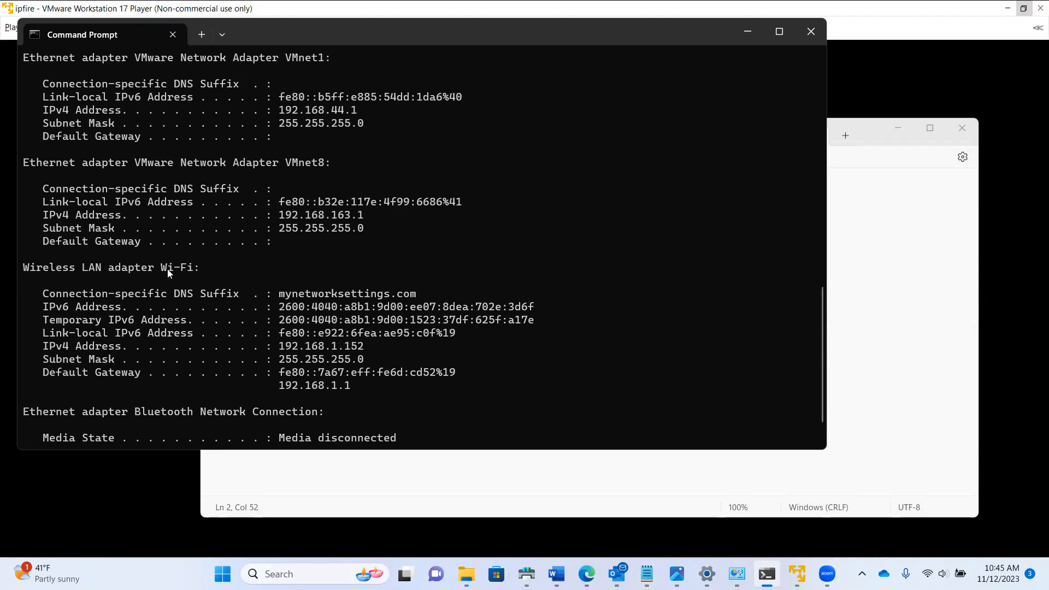
pyautogui.scroll(-1, 182, 267)
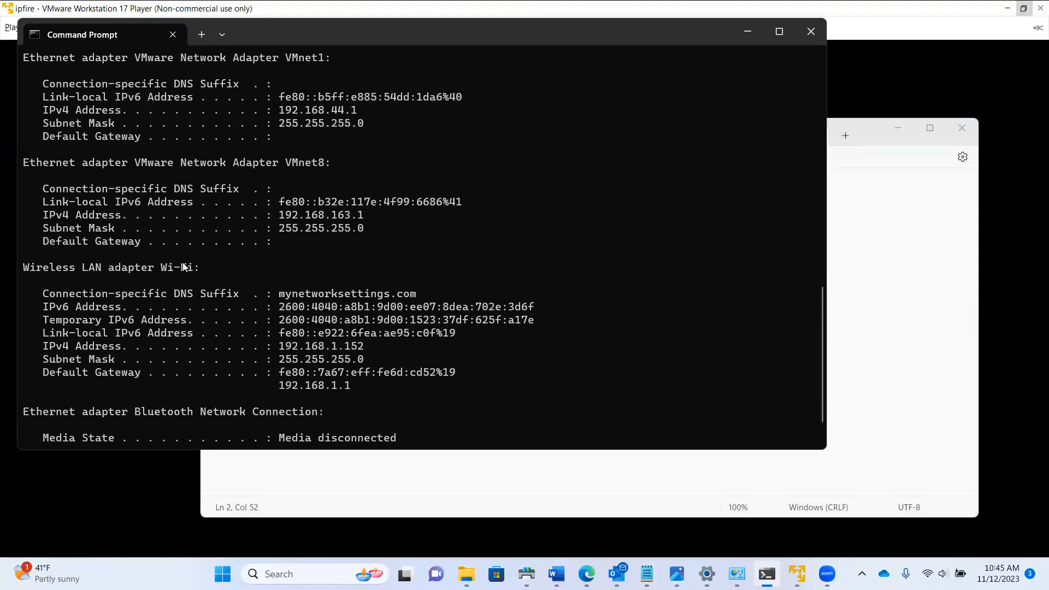
pyautogui.moveTo(70, 268); pyautogui.dragTo(278, 320)
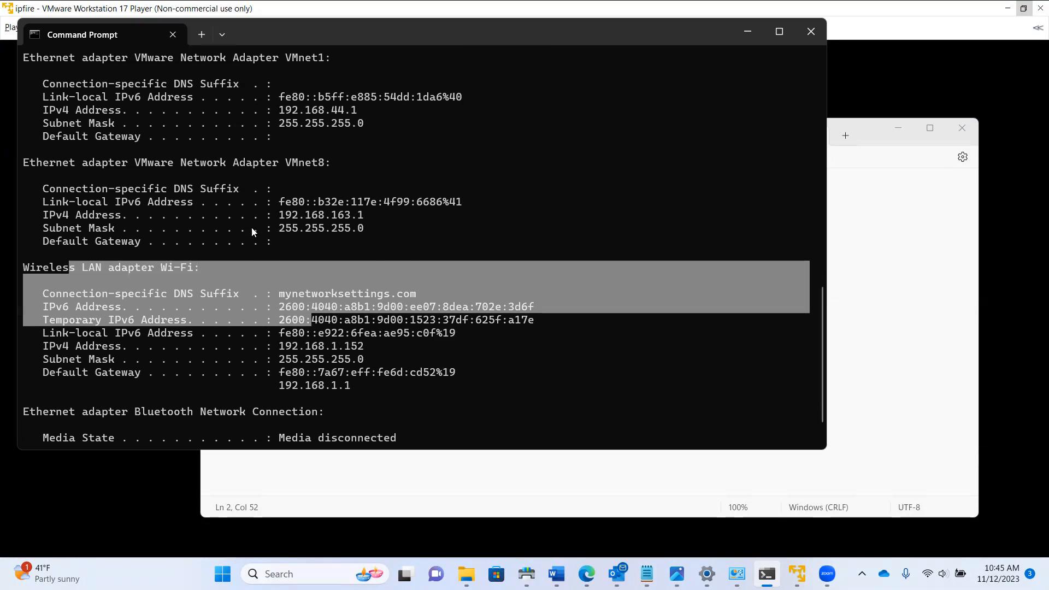
pyautogui.scroll(2, 251, 231)
pyautogui.moveTo(109, 241); pyautogui.dragTo(325, 257)
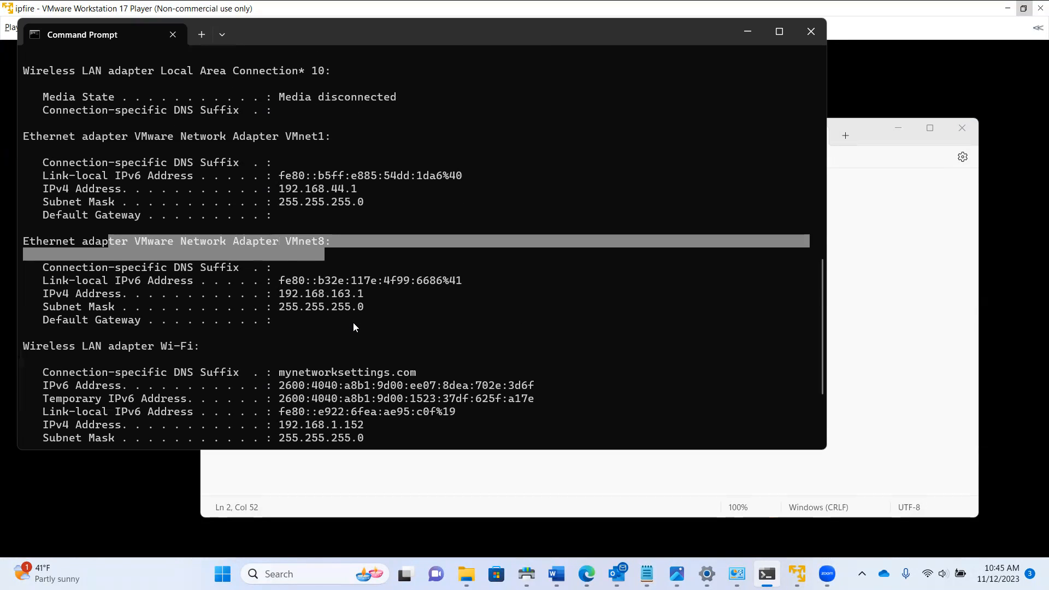
pyautogui.scroll(2, 353, 327)
pyautogui.moveTo(232, 215); pyautogui.dragTo(392, 216)
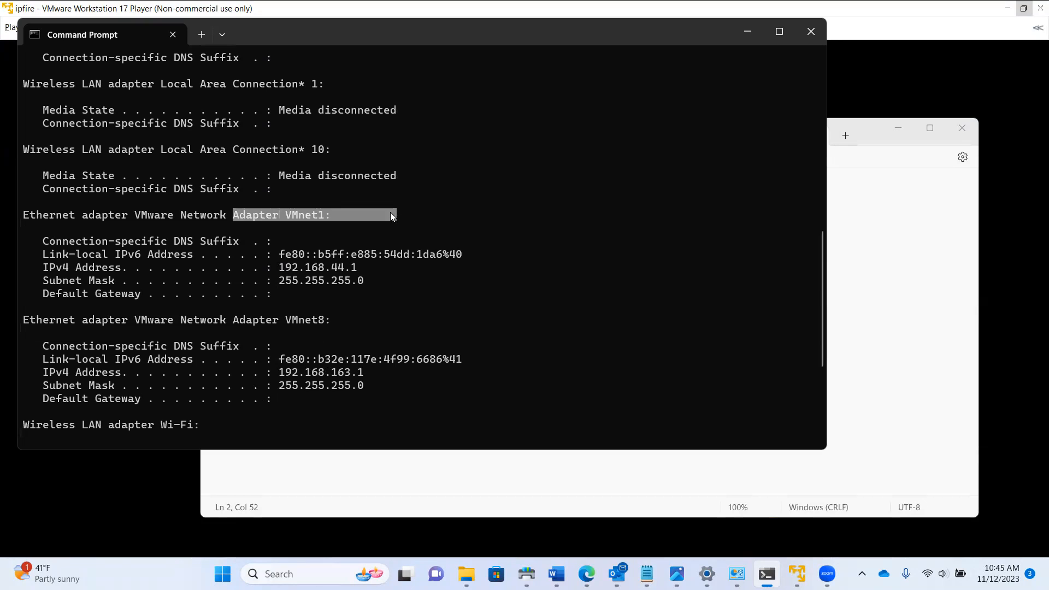
pyautogui.moveTo(358, 267); pyautogui.dragTo(294, 268)
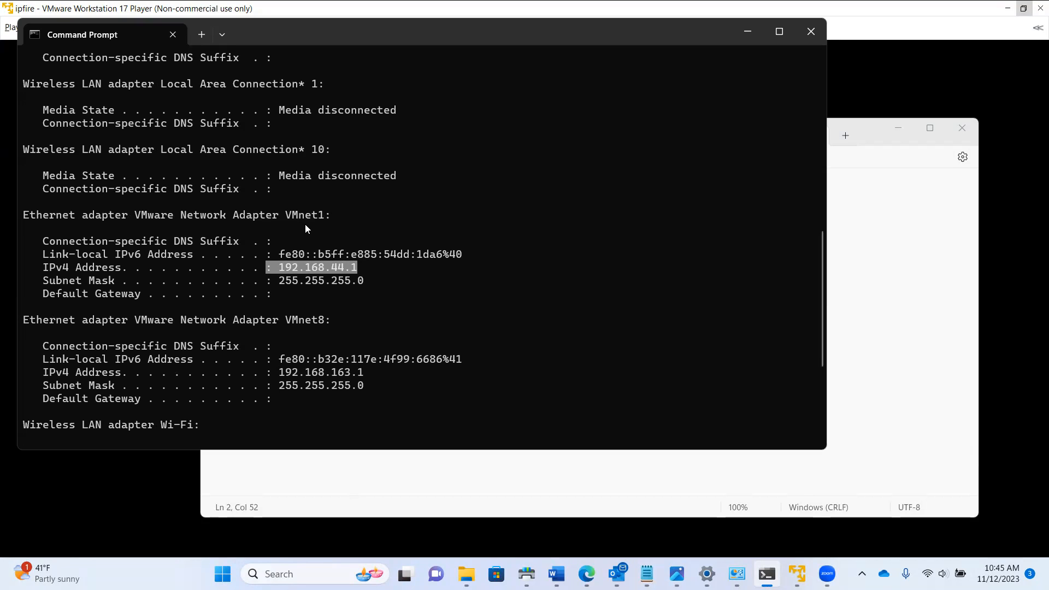
pyautogui.click(341, 273)
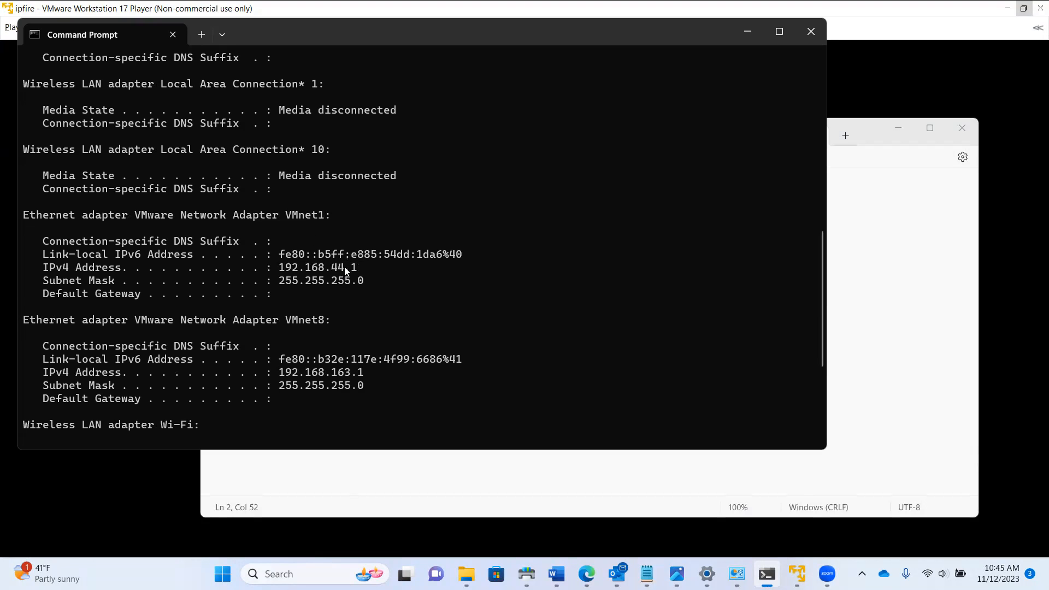
pyautogui.moveTo(347, 268); pyautogui.dragTo(278, 270)
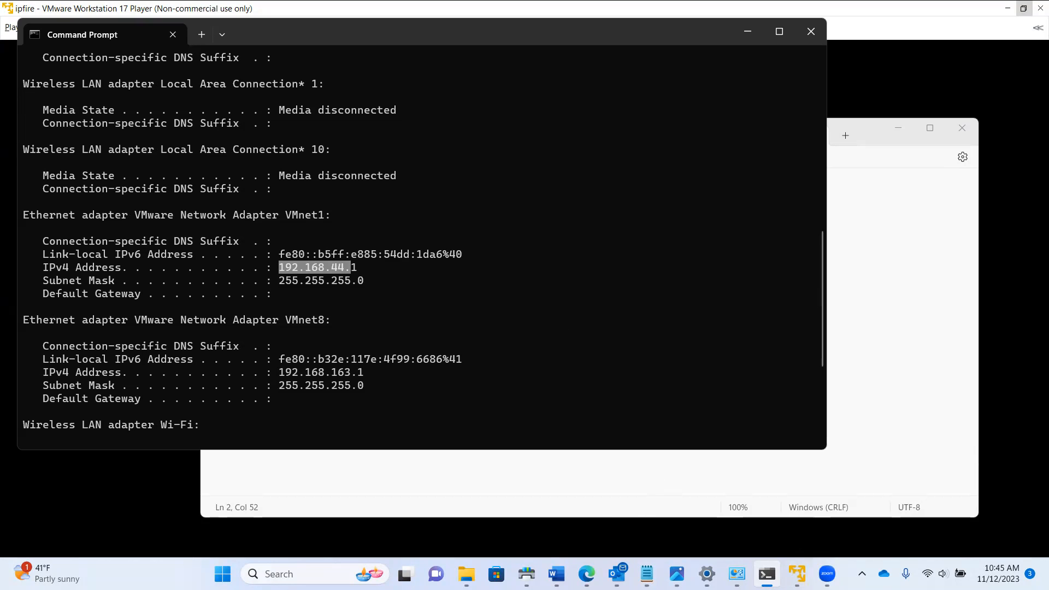
pyautogui.moveTo(798, 574)
# Record 192.168.44.0/24 on Notepad's Adapter 2 line, then return to IPFire
pyautogui.click(797, 574)
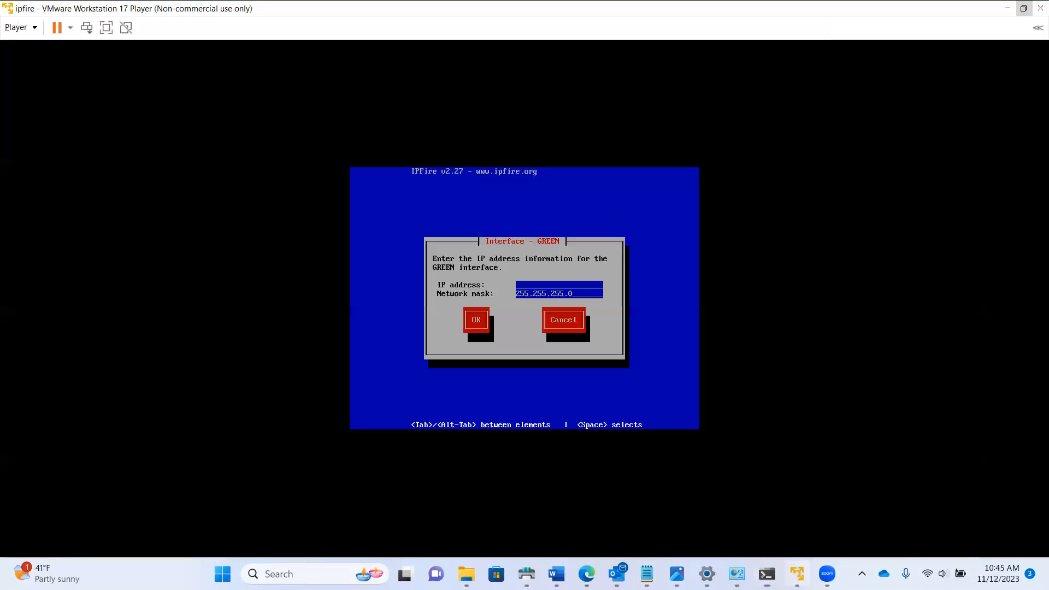
pyautogui.click(647, 573)
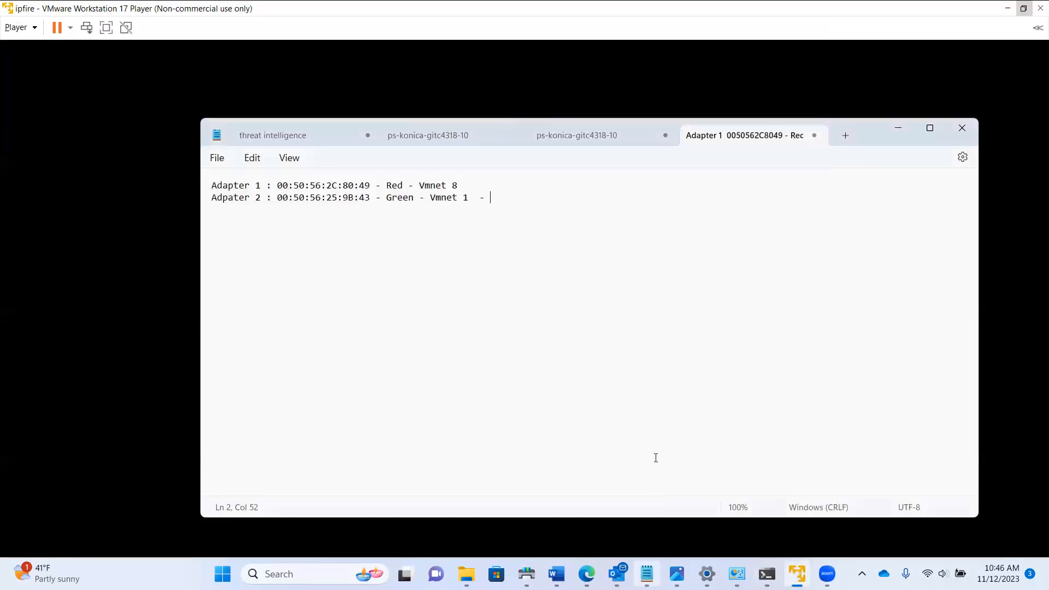
pyautogui.write('192.')
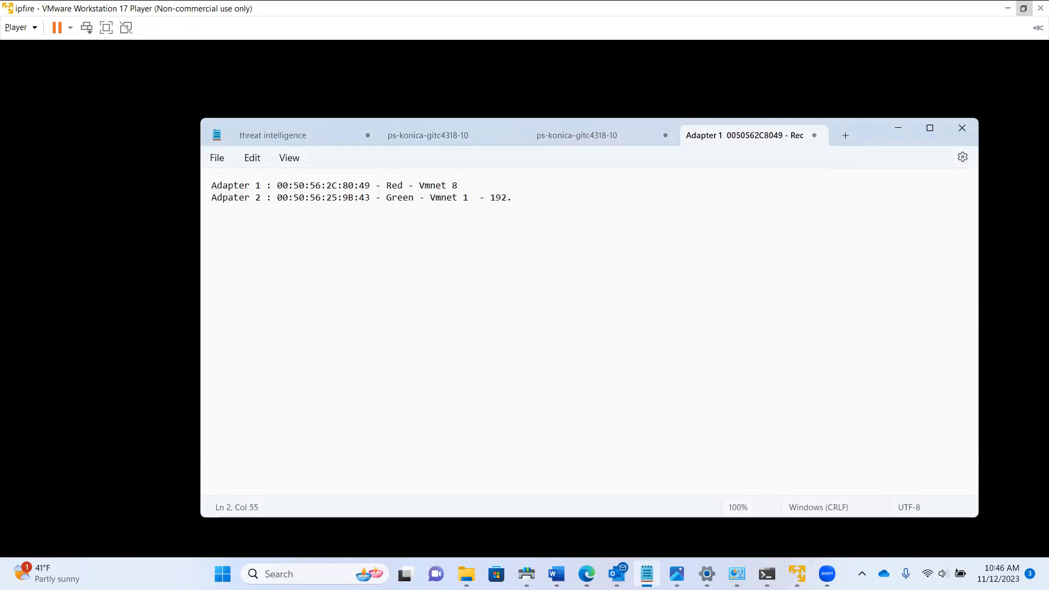
pyautogui.write('168')
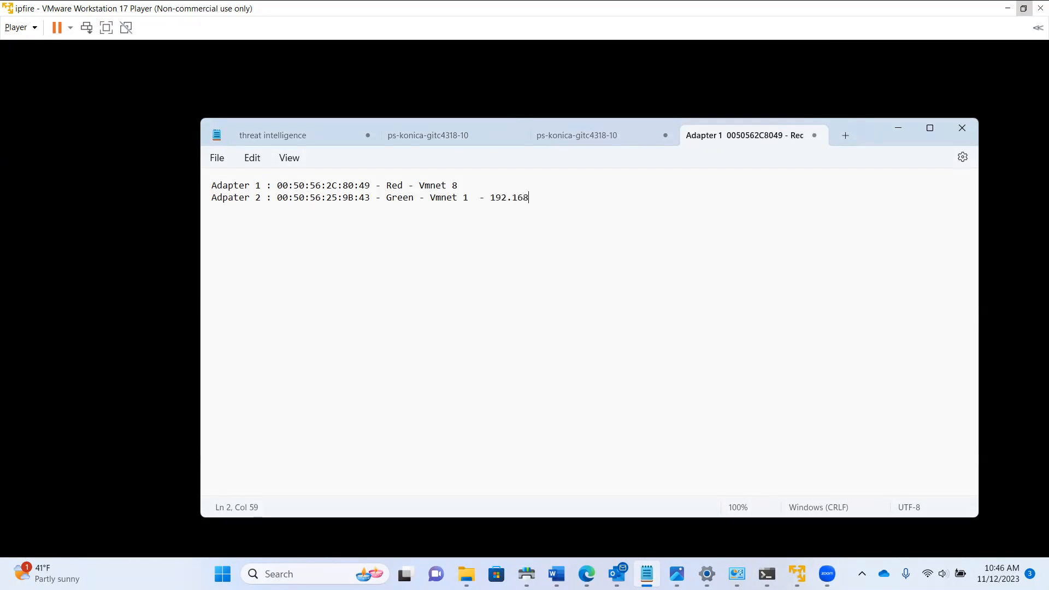
pyautogui.write('.44.0/24')
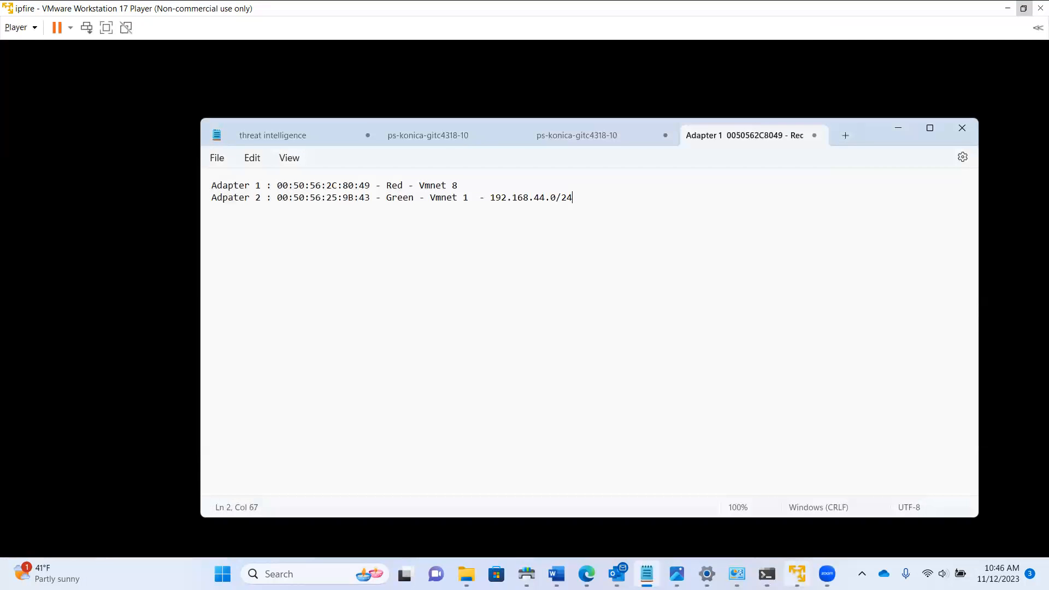
pyautogui.click(797, 573)
# Give GREEN the IP address 192.168.44.100 and select RED next
pyautogui.click(517, 288)
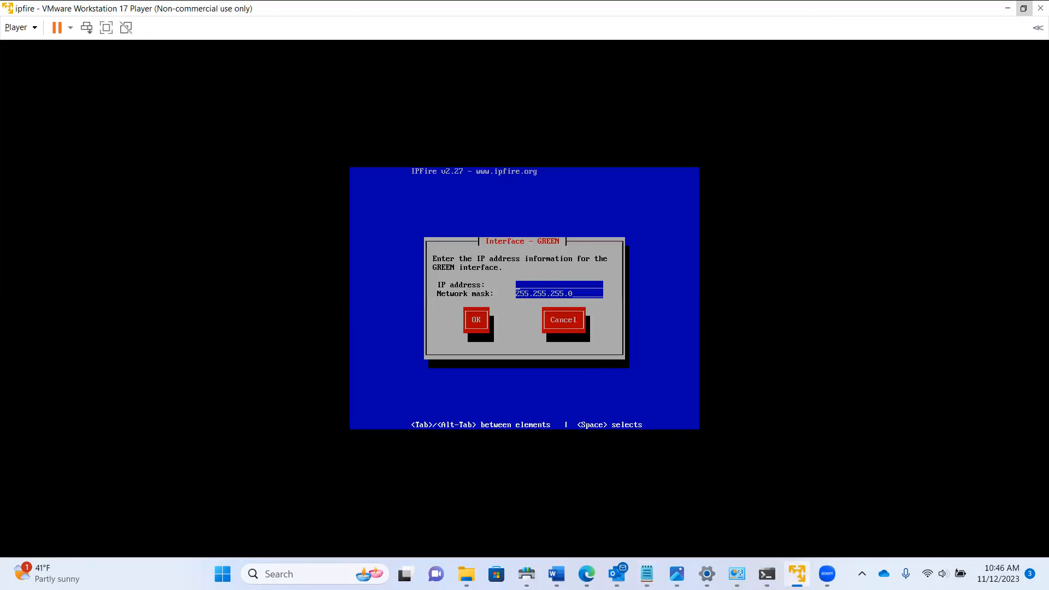
pyautogui.write('192.168.44.100')
pyautogui.press('Tab')
pyautogui.press('Return')
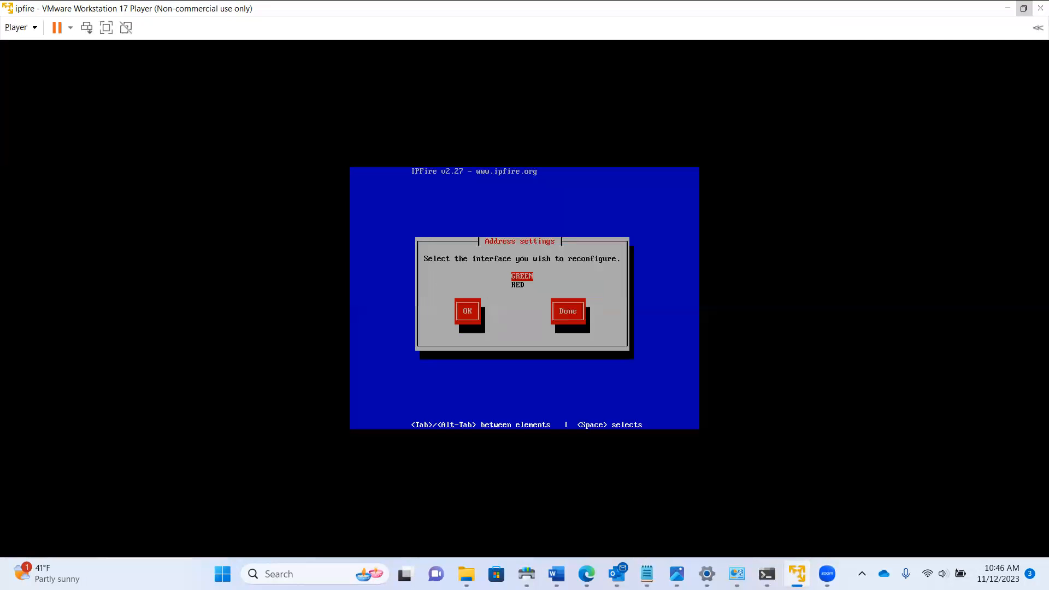
pyautogui.press('Down')
# Confirm RED in Address settings to open the Interface - RED dialog
pyautogui.press('Tab')
pyautogui.press('Return')
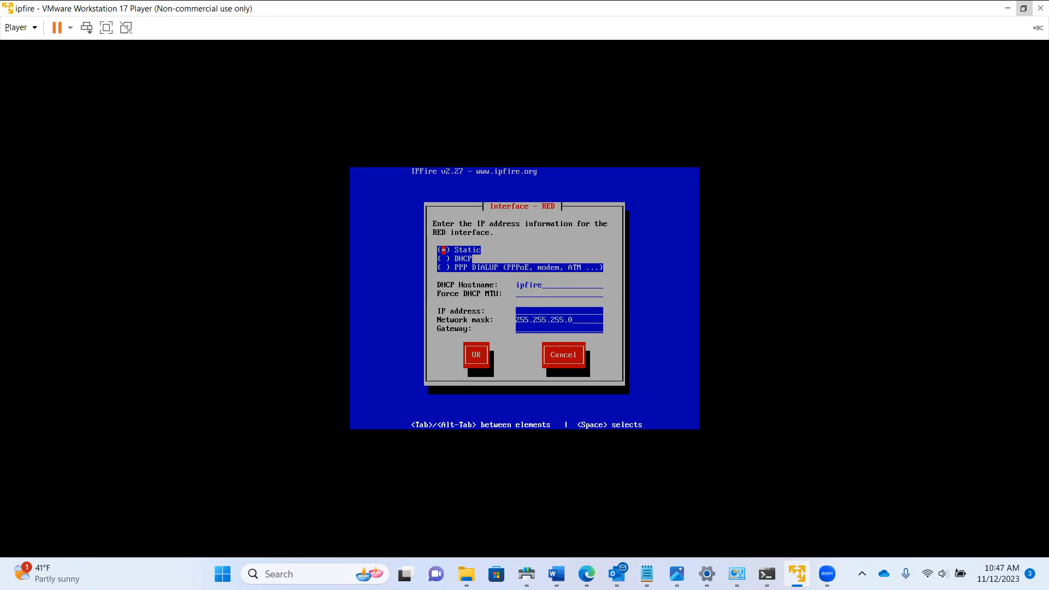
pyautogui.moveTo(767, 574)
pyautogui.click(766, 507)
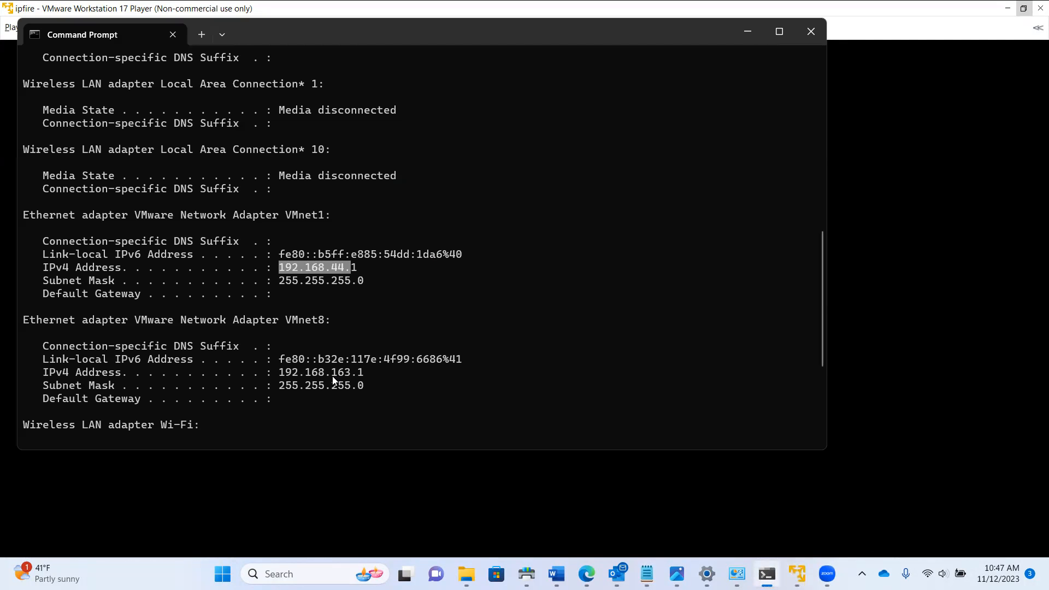
pyautogui.scroll(-2, 307, 334)
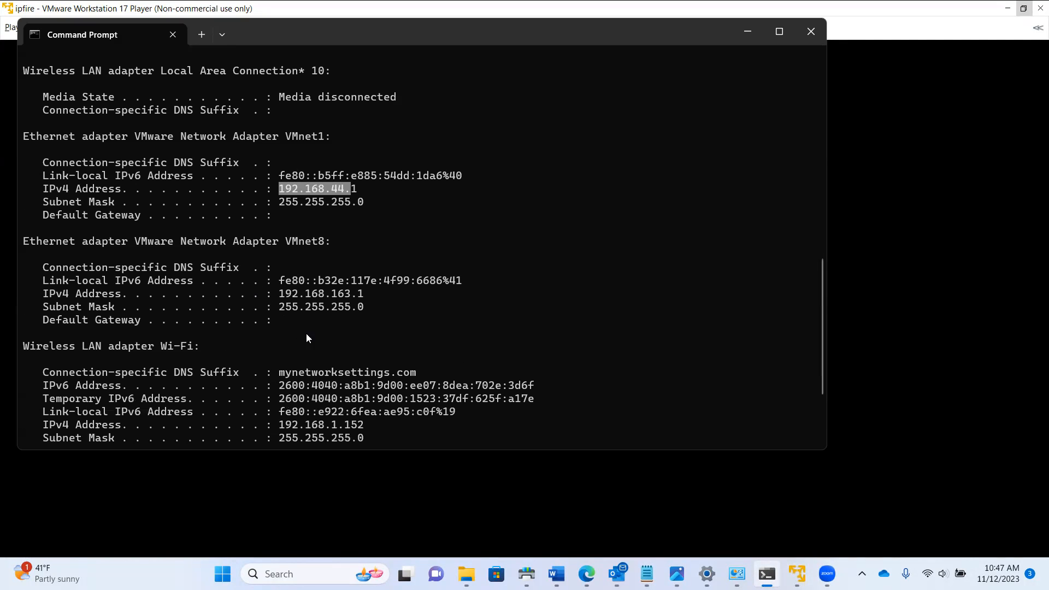
pyautogui.moveTo(365, 304); pyautogui.dragTo(279, 294)
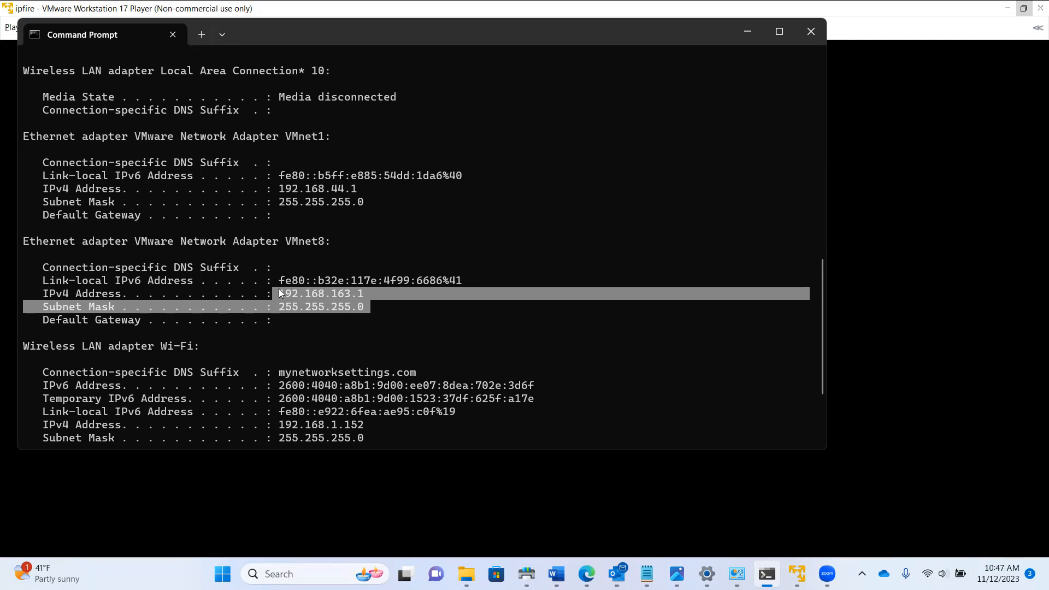
pyautogui.click(340, 303)
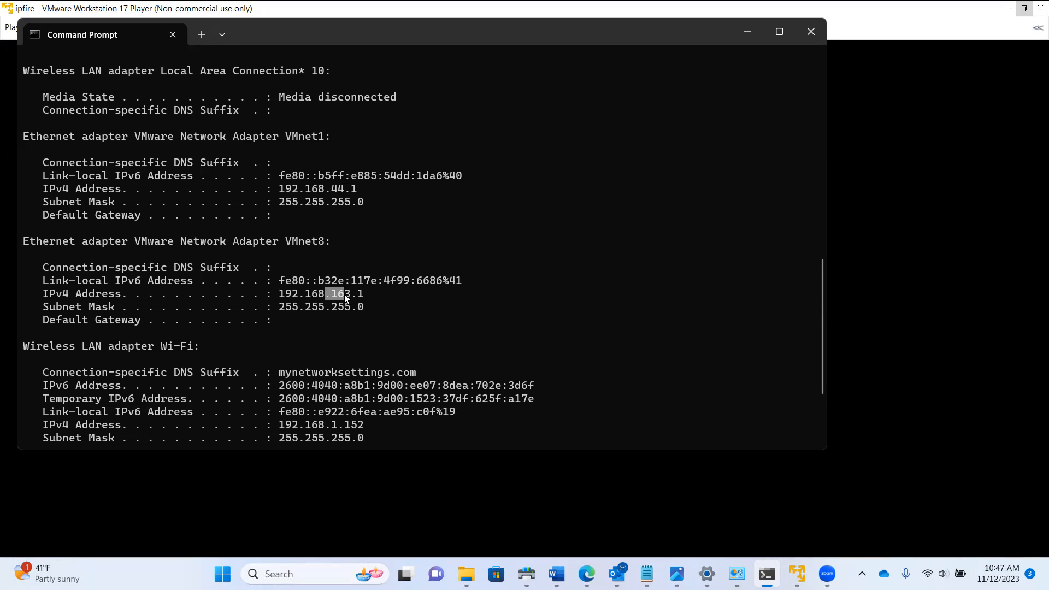
pyautogui.click(797, 574)
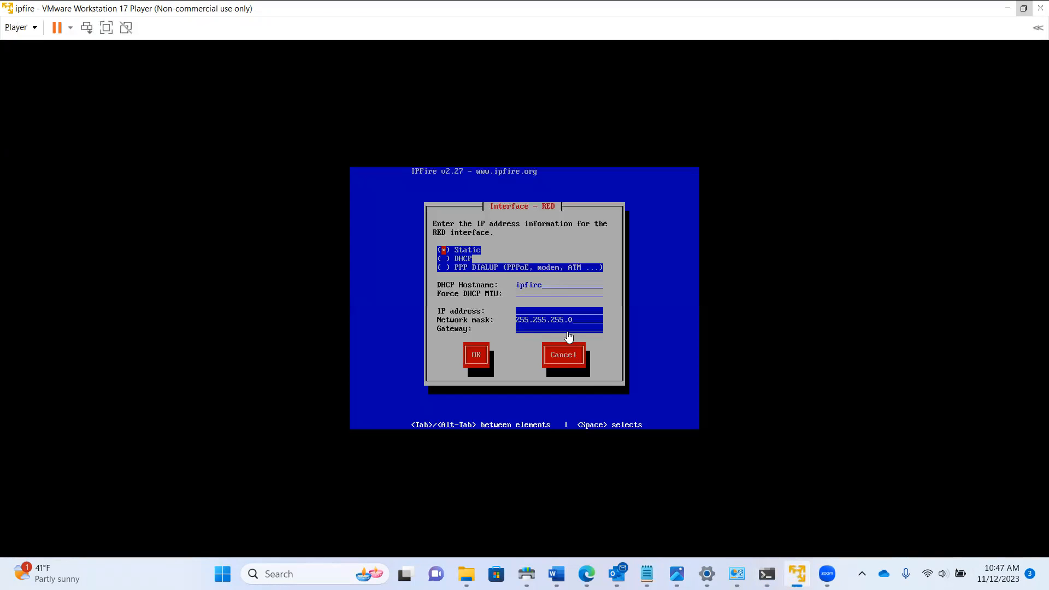
# Switch the RED interface to DHCP and confirm its settings
pyautogui.click(797, 573)
pyautogui.click(797, 574)
pyautogui.click(467, 277)
pyautogui.press('Down')
pyautogui.press('space')
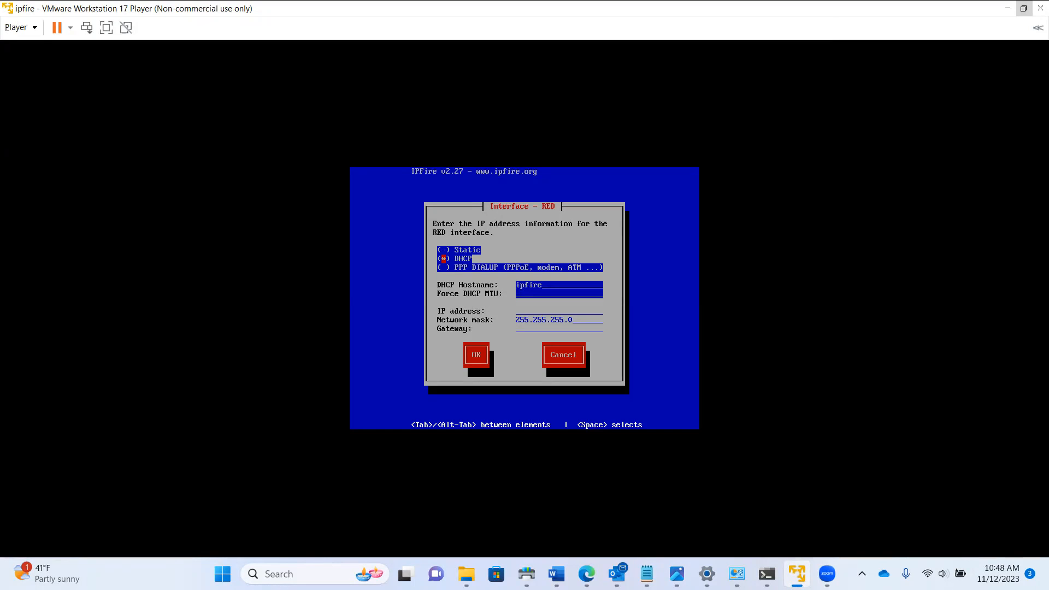
pyautogui.press('Tab')
pyautogui.press('Tab')
pyautogui.press('Tab')
pyautogui.press('Return')
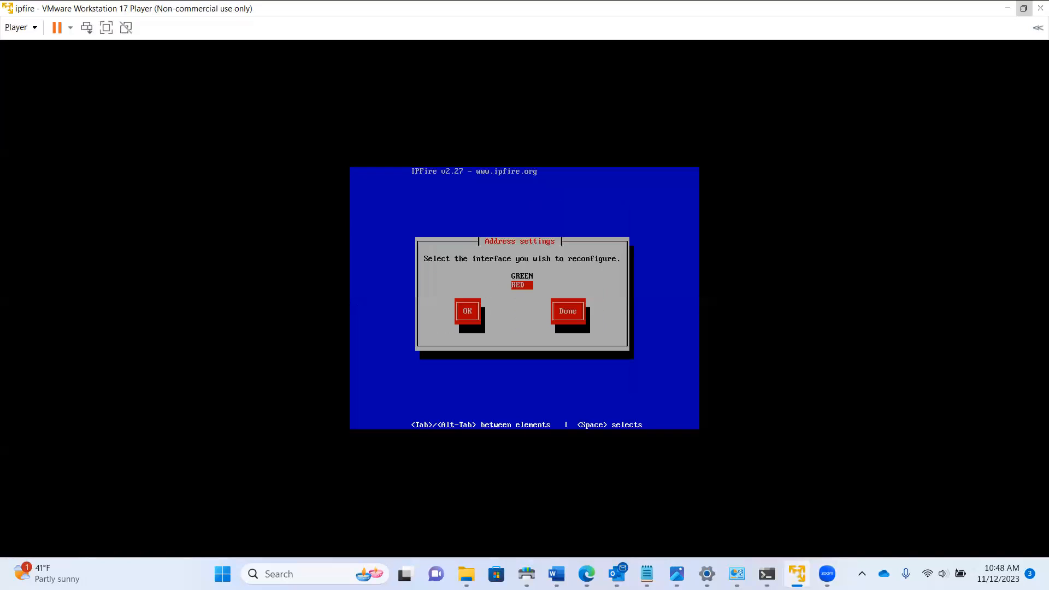
# Leave Address settings to return to the Network configuration menu
pyautogui.press('Tab')
pyautogui.press('Tab')
pyautogui.press('space')
pyautogui.press('Tab')
pyautogui.press('Tab')
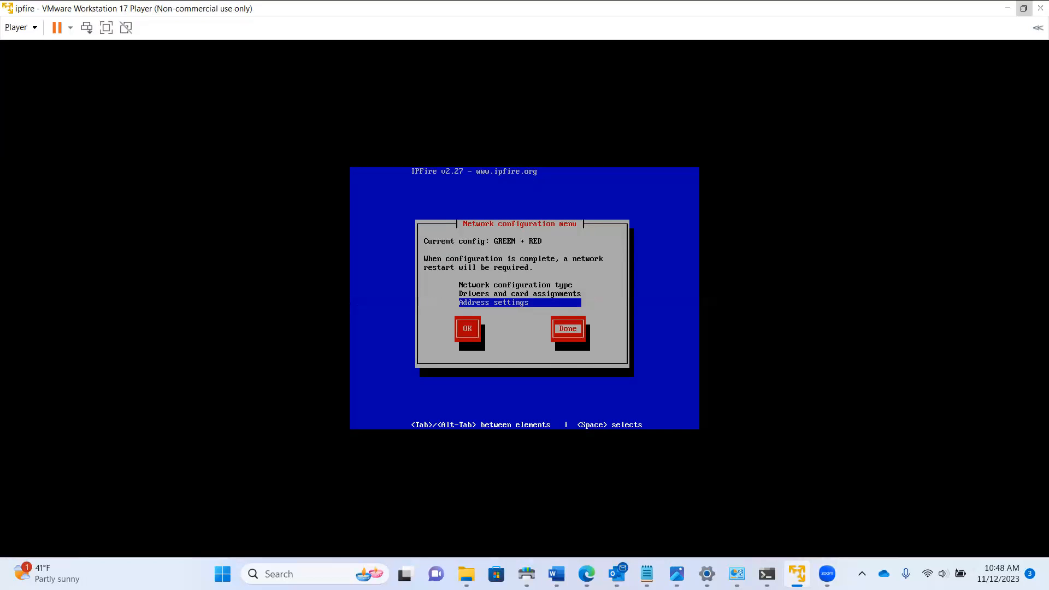
# Finish network setup, enable the DHCP server, and set start address 192.168.44.101
pyautogui.press('space')
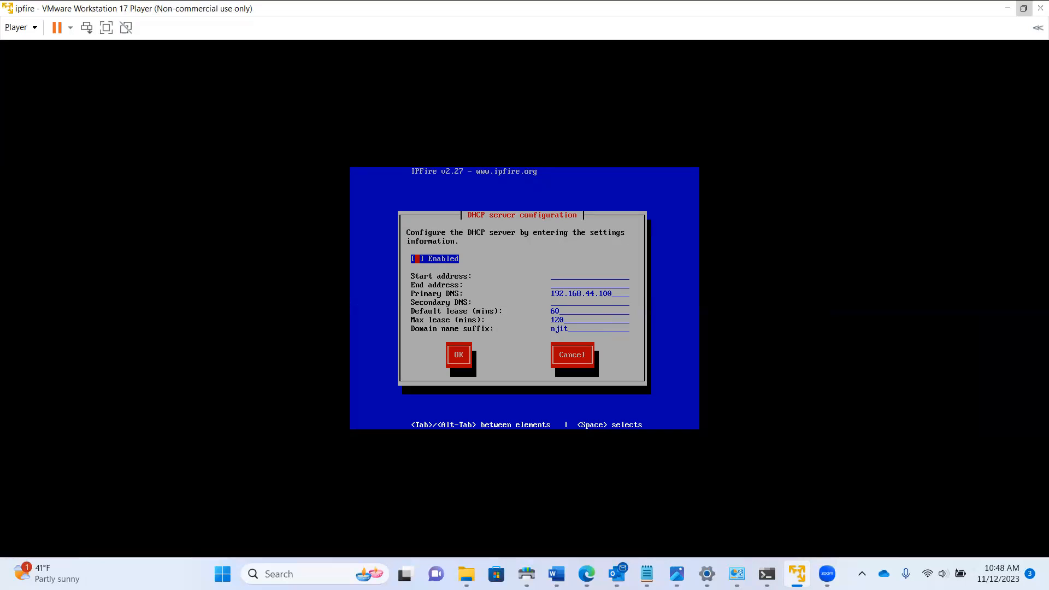
pyautogui.press('space')
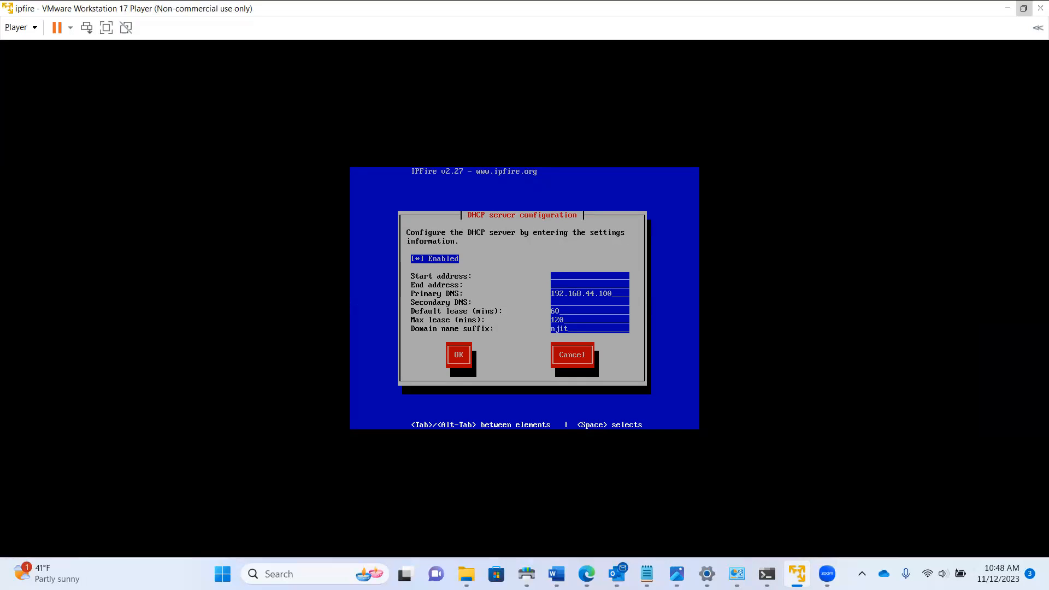
pyautogui.write('192.168.44.101')
# Enter 192.168.44.110 as the DHCP range end address and 8.8.8.8 as secondary DNS
pyautogui.write('192.168')
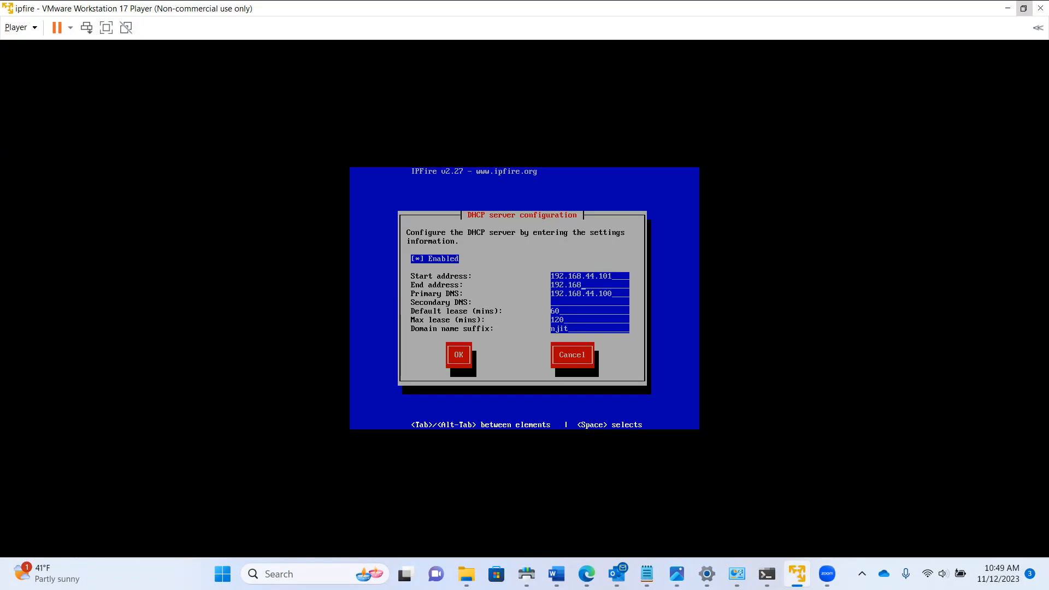
pyautogui.write('.44.')
pyautogui.write('110')
pyautogui.write('8.8.8')
pyautogui.write('.8')
# Confirm the DHCP server settings with OK to finish IPFire setup and reboot
pyautogui.press('Tab')
pyautogui.press('Return')
pyautogui.press('Return')
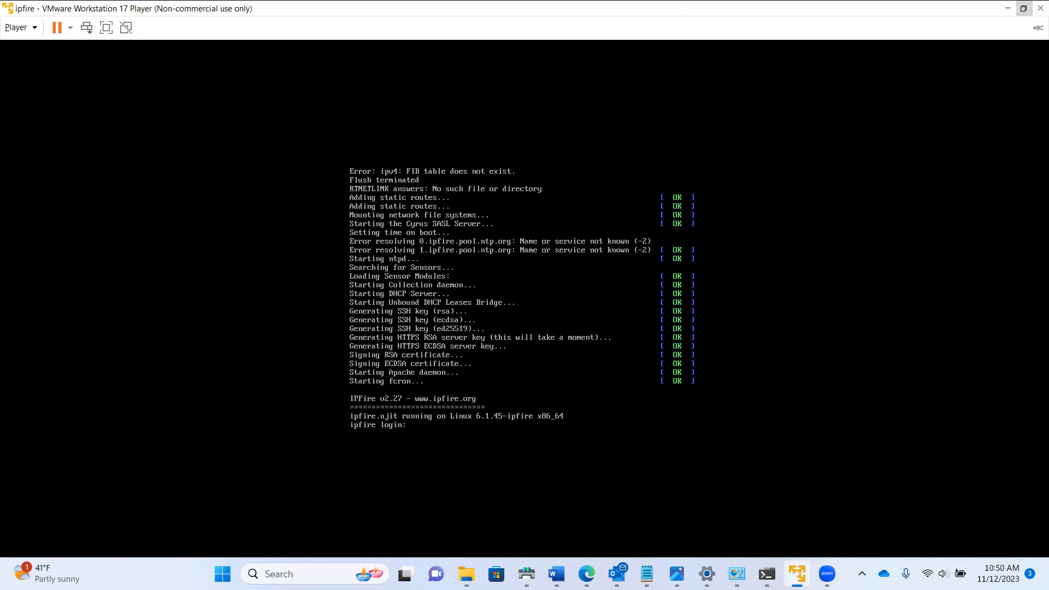
# Log in to the IPFire console as root with the password
pyautogui.write('root')
pyautogui.press('Return')
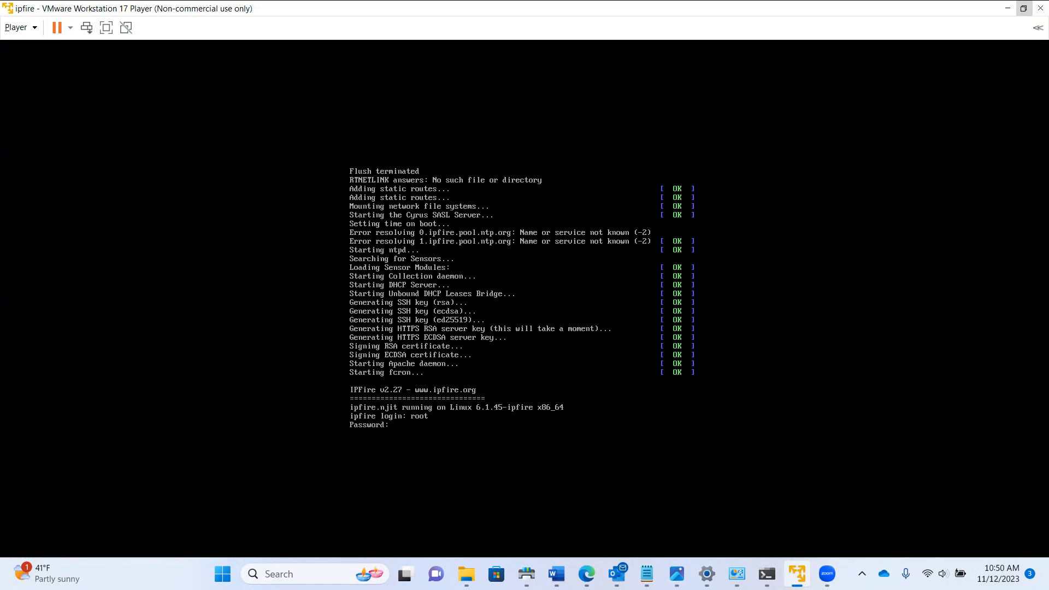
pyautogui.press('Return')
# Ping 8.8.8.8 and stop it, confirming 6 of 6 packets received with 0% loss
pyautogui.write('ping 8.8.8')
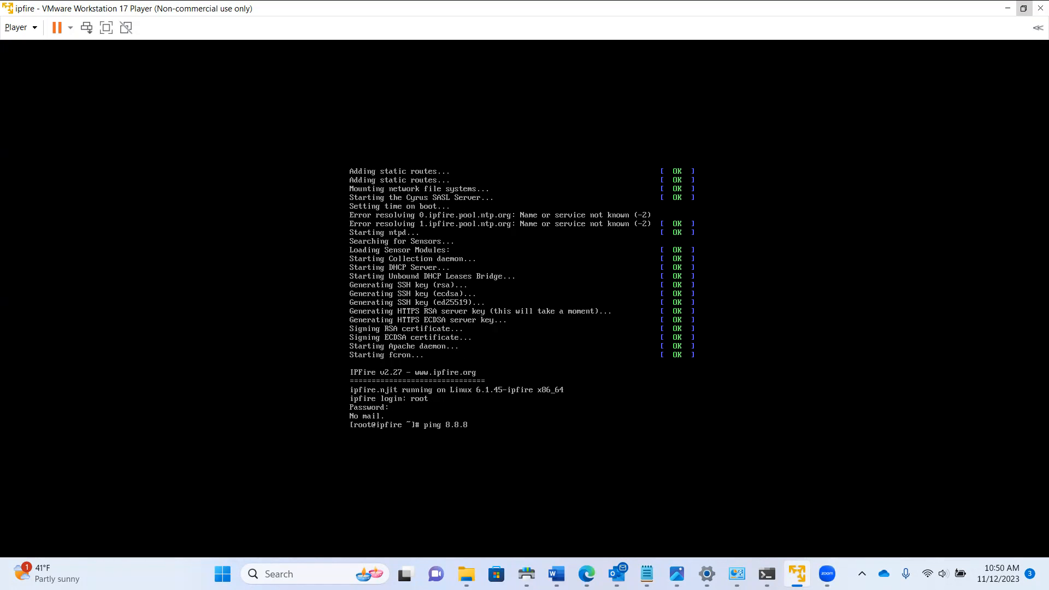
pyautogui.write('.8')
pyautogui.press('Return')
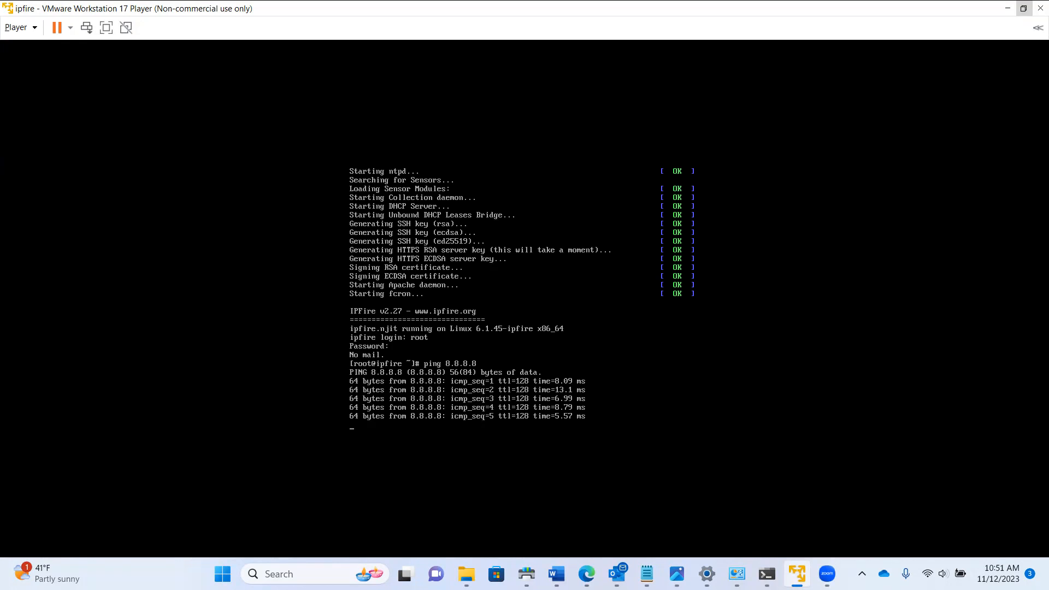
pyautogui.hotkey('ctrl', 'c')
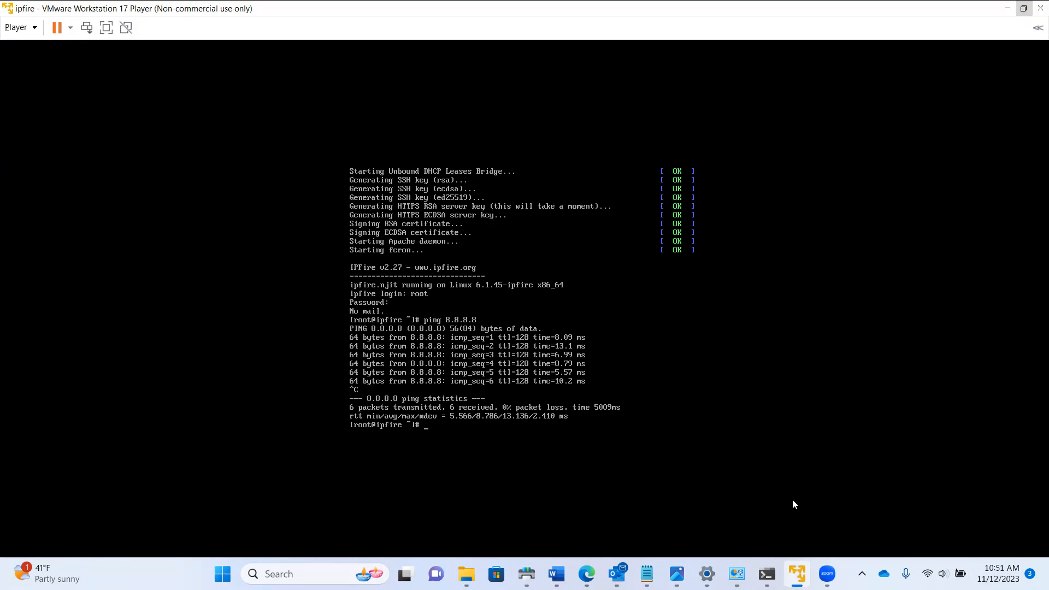
pyautogui.moveTo(797, 574)
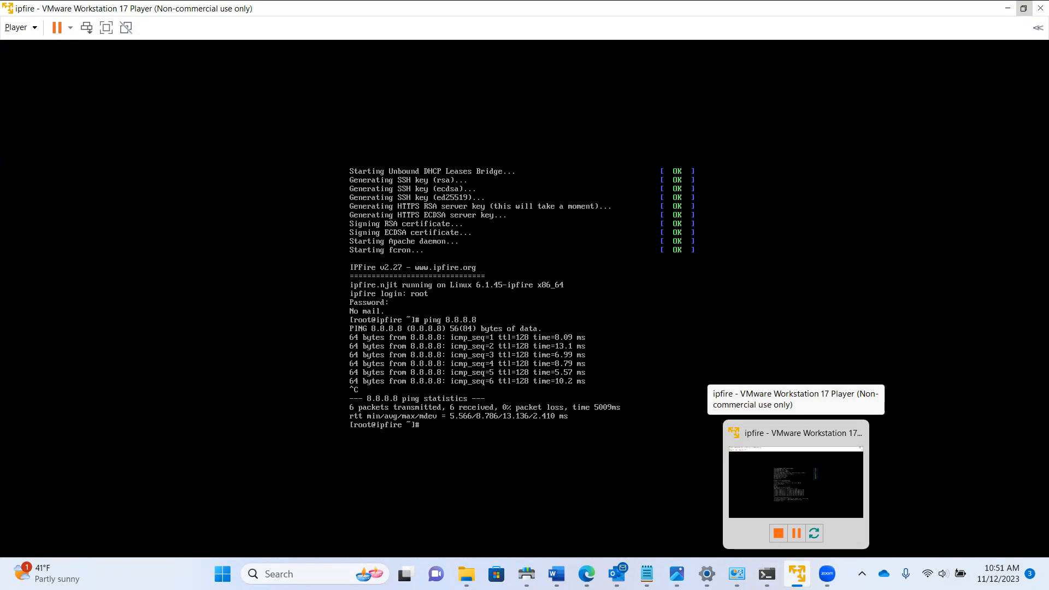
# Launch VMware Workstation 17 Player from Windows search and open the Windows 7 VM's settings
pyautogui.click(278, 573)
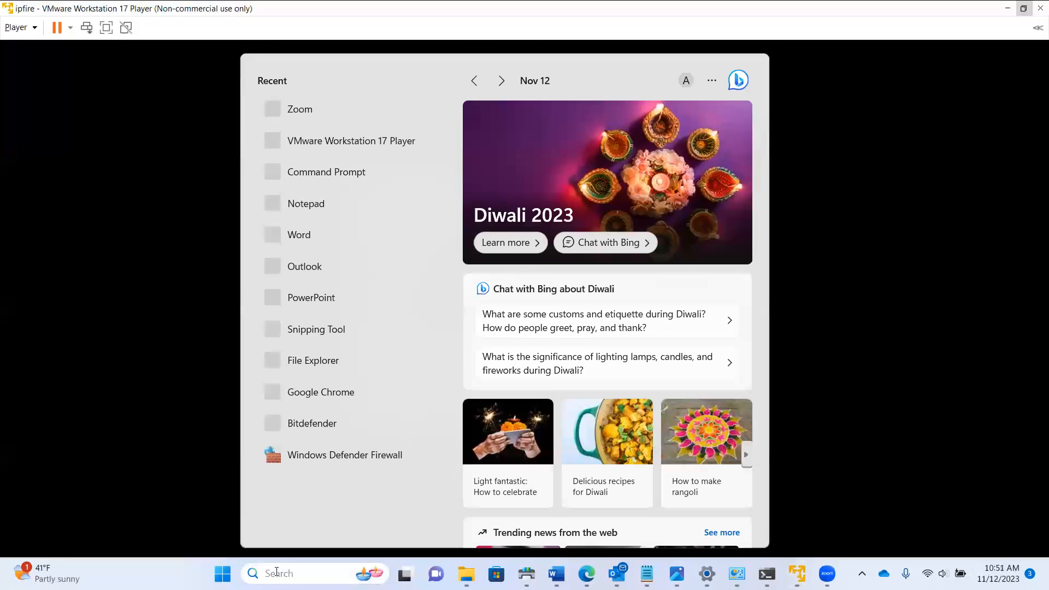
pyautogui.write('vm')
pyautogui.press('Return')
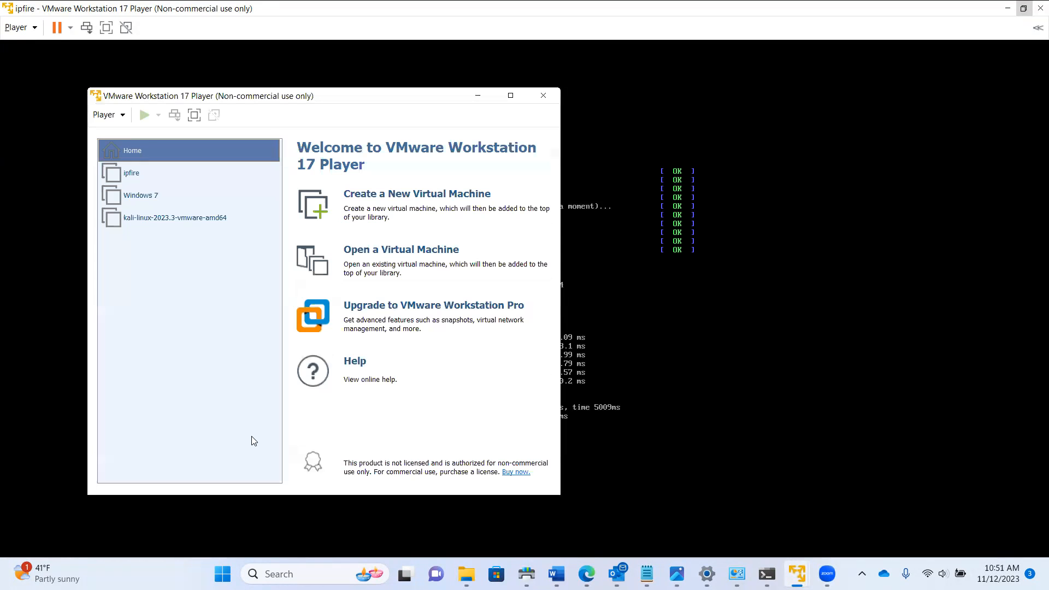
pyautogui.click(152, 195)
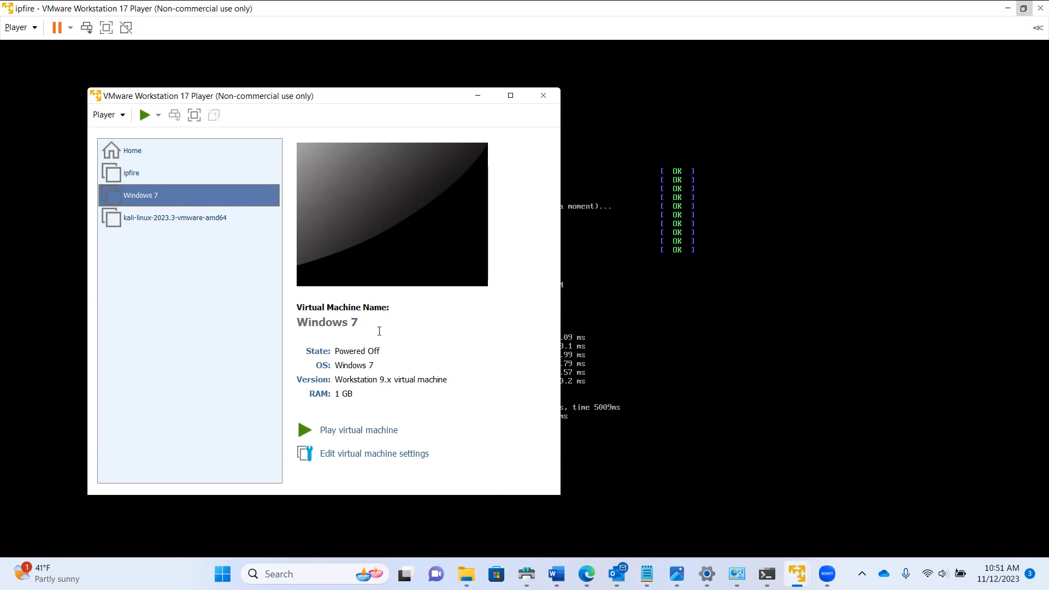
pyautogui.click(355, 454)
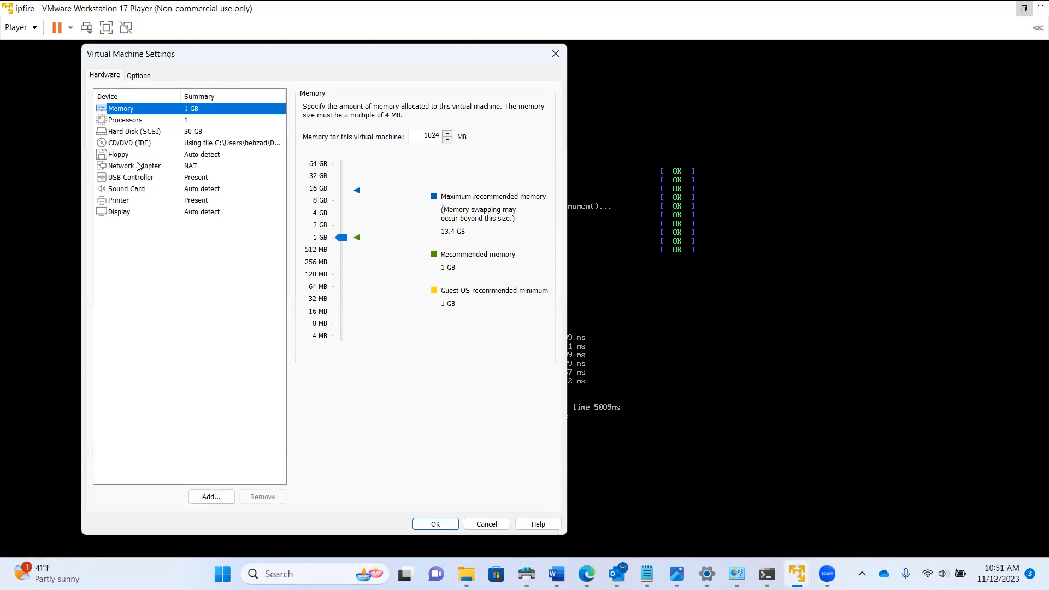
# Set the Windows 7 network adapter to Custom VMnet1 (Host-only), save, and power on the VM
pyautogui.click(137, 167)
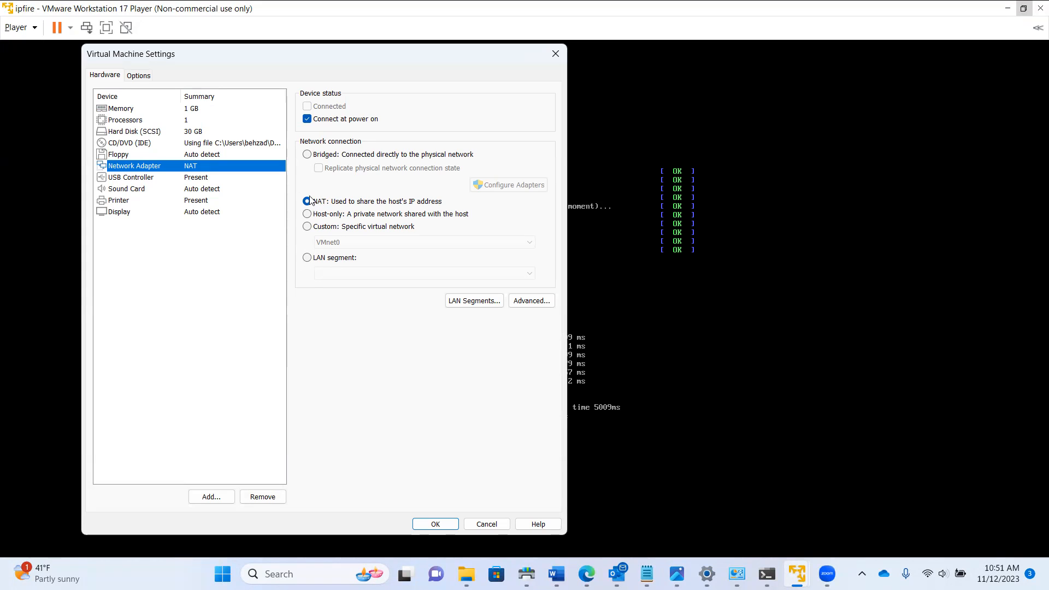
pyautogui.click(308, 227)
pyautogui.click(424, 247)
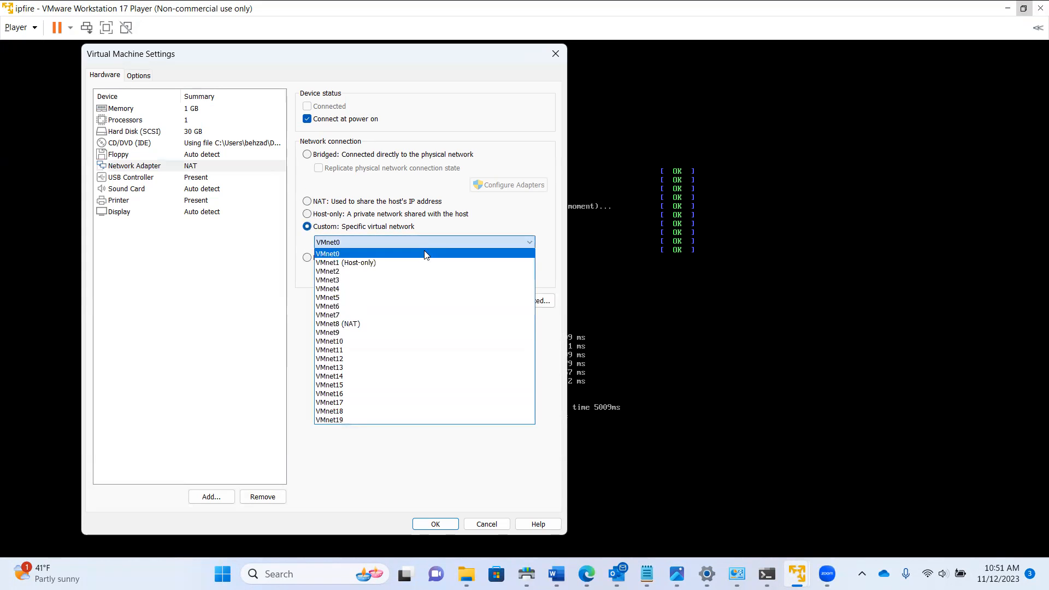
pyautogui.click(376, 262)
pyautogui.click(423, 522)
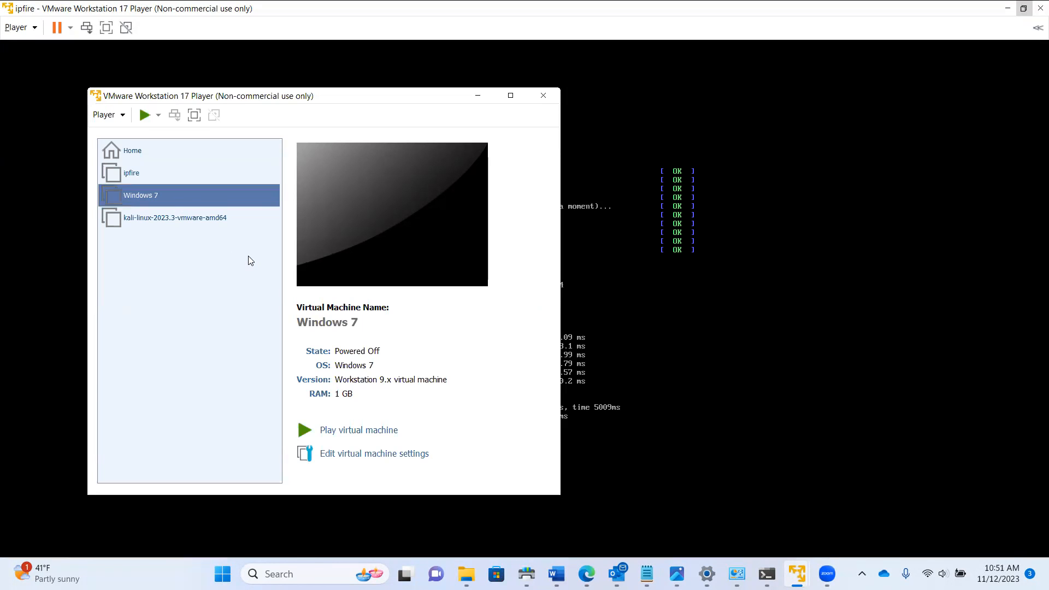
pyautogui.click(331, 430)
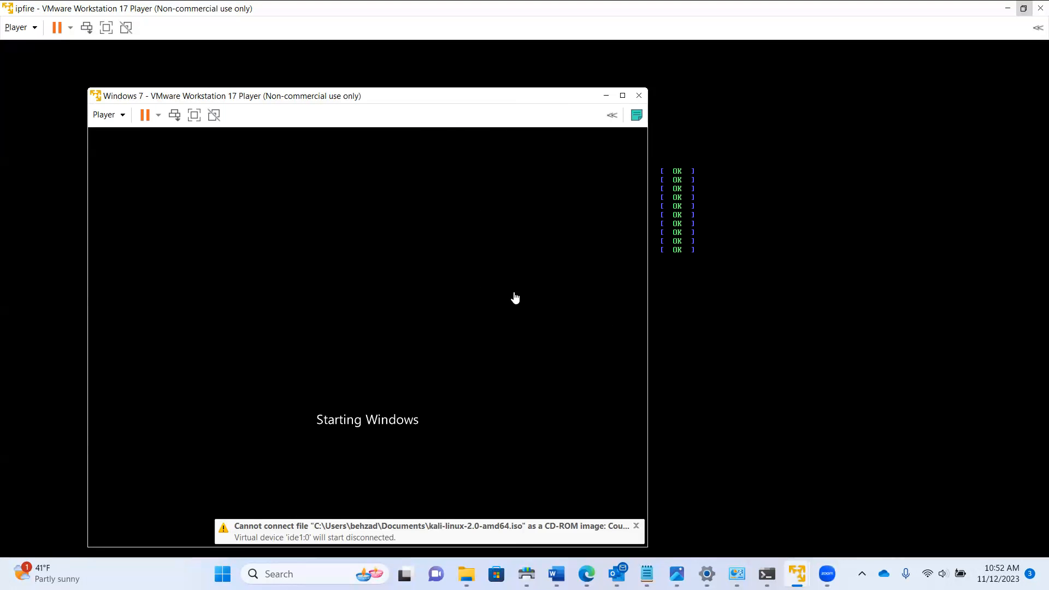
# Reposition the Windows 7 VM window while it boots to the logon screen
pyautogui.moveTo(410, 102); pyautogui.dragTo(495, 92)
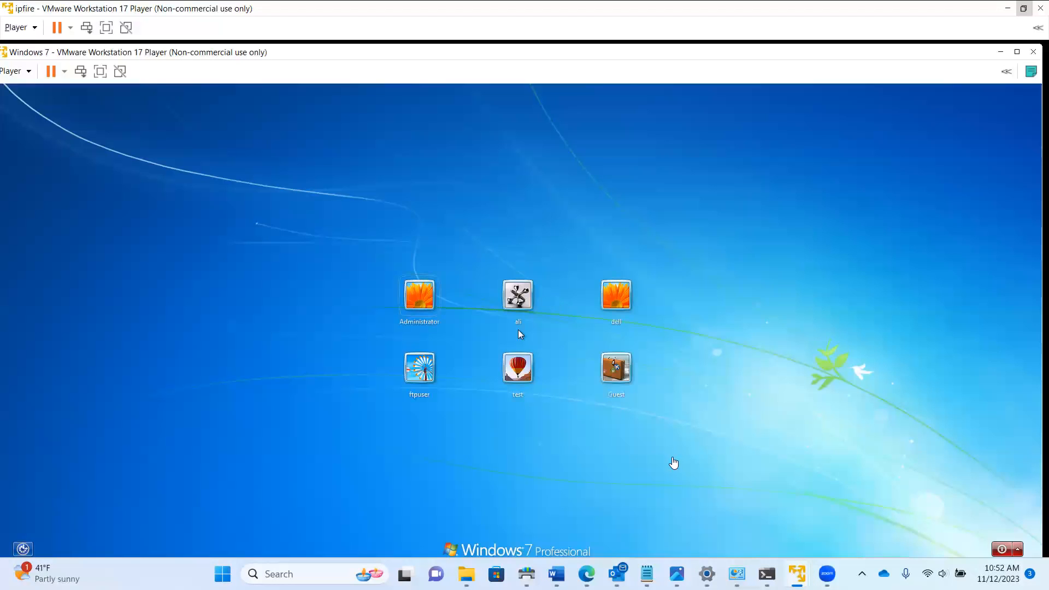
# Sign in as Administrator with the account password and postpone Windows activation
pyautogui.click(419, 295)
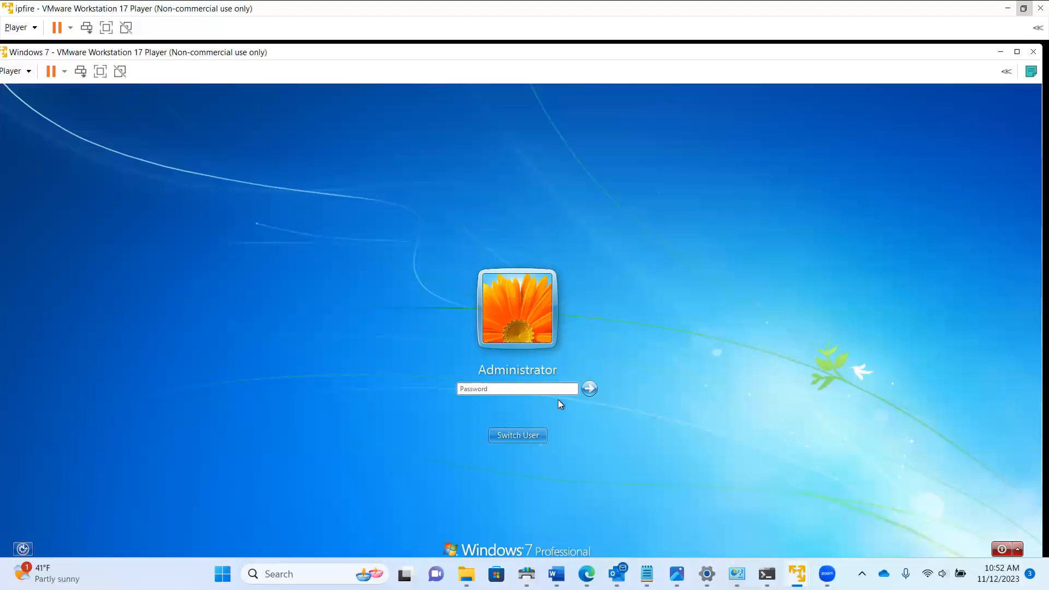
pyautogui.write('Password1')
pyautogui.press('Return')
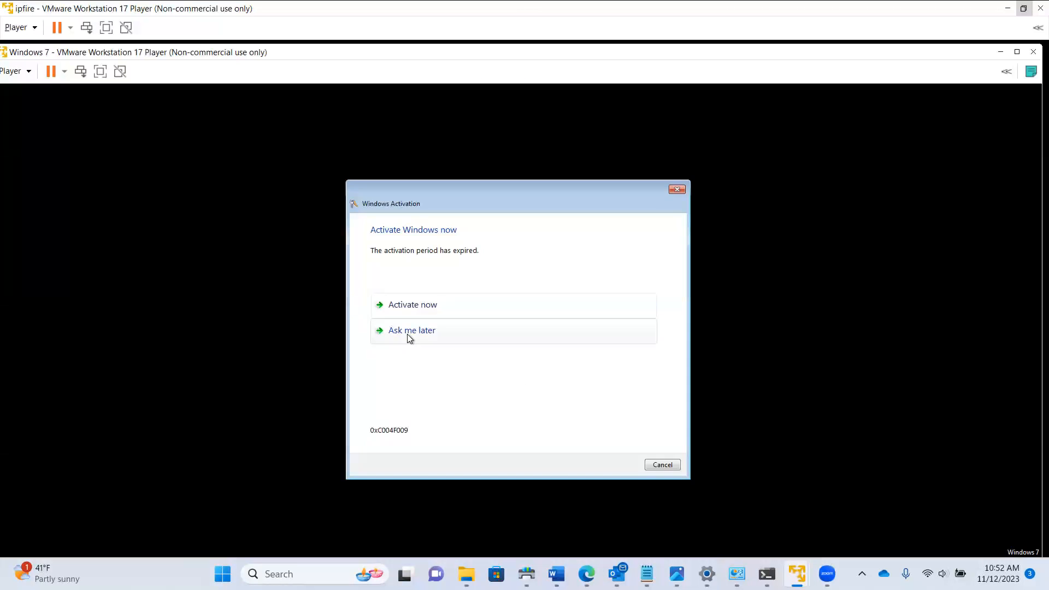
pyautogui.click(411, 331)
pyautogui.click(666, 465)
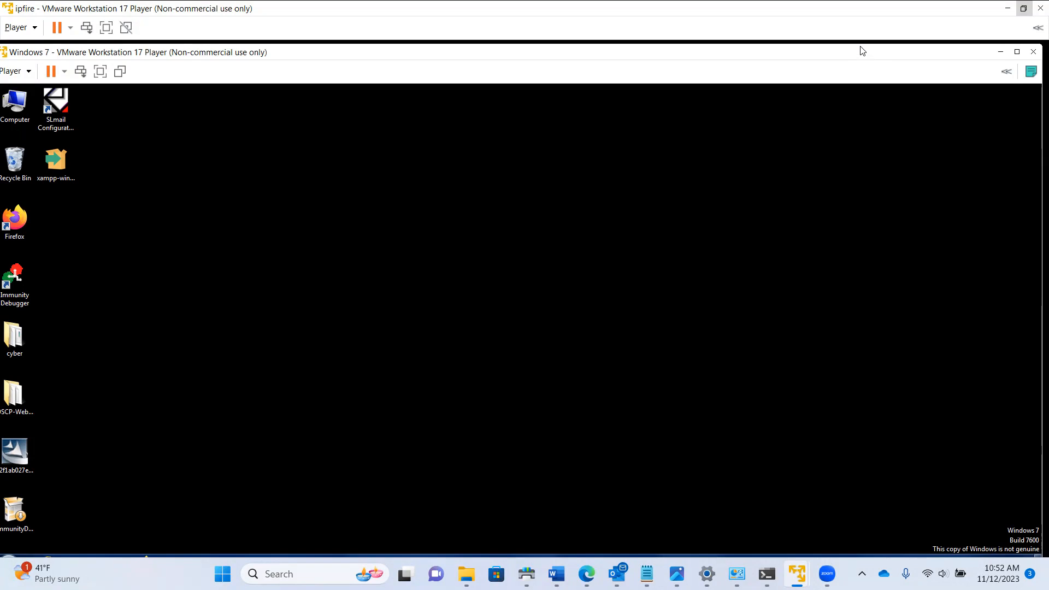
# Move the VM window up and open Network and Sharing Center from the tray network icon
pyautogui.moveTo(862, 51); pyautogui.dragTo(866, 37)
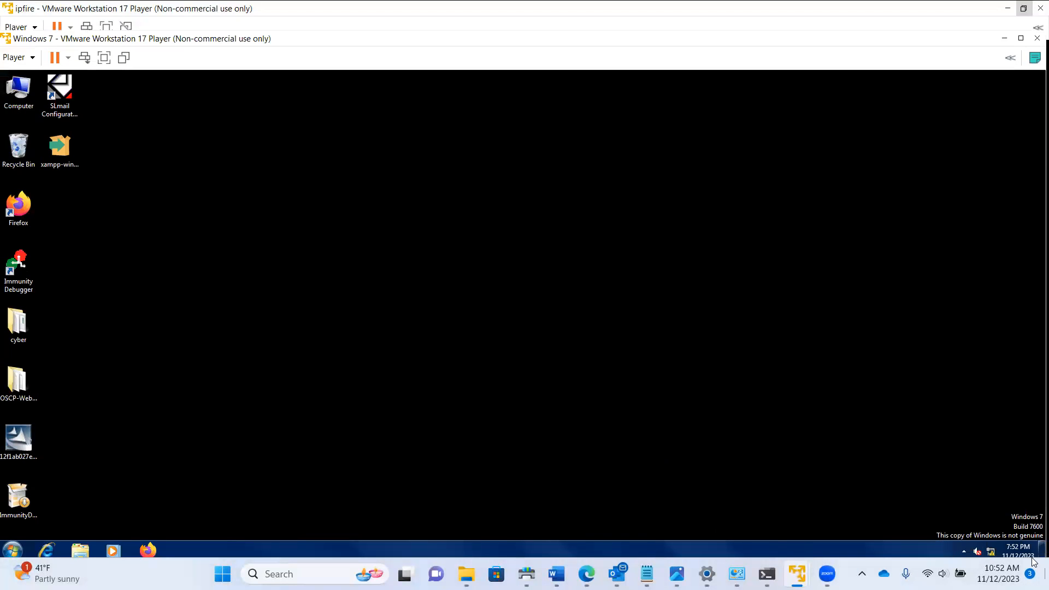
pyautogui.moveTo(991, 552)
pyautogui.click(13, 552)
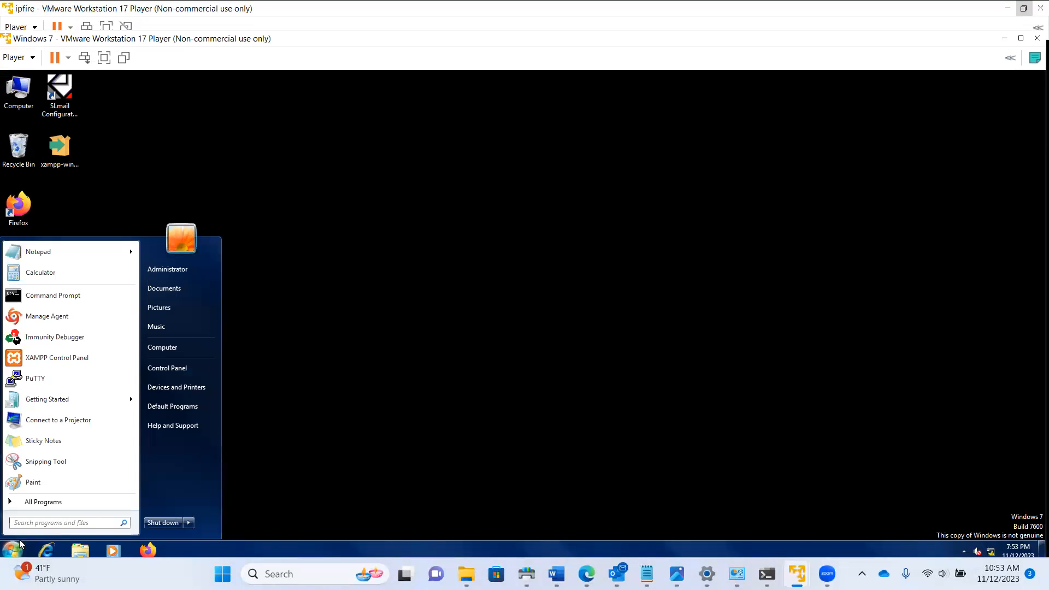
pyautogui.click(995, 550)
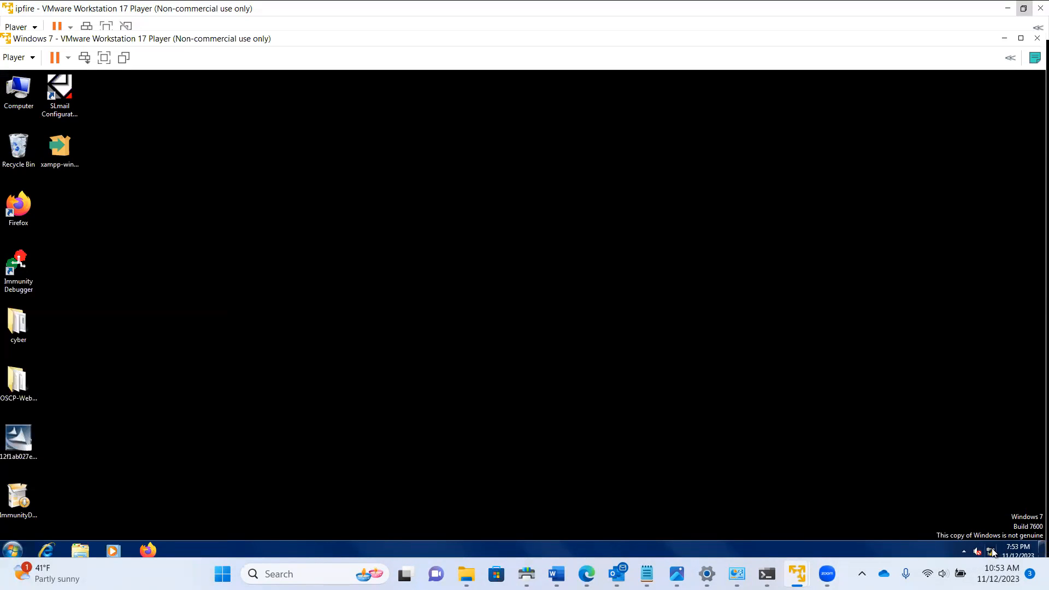
pyautogui.click(960, 522)
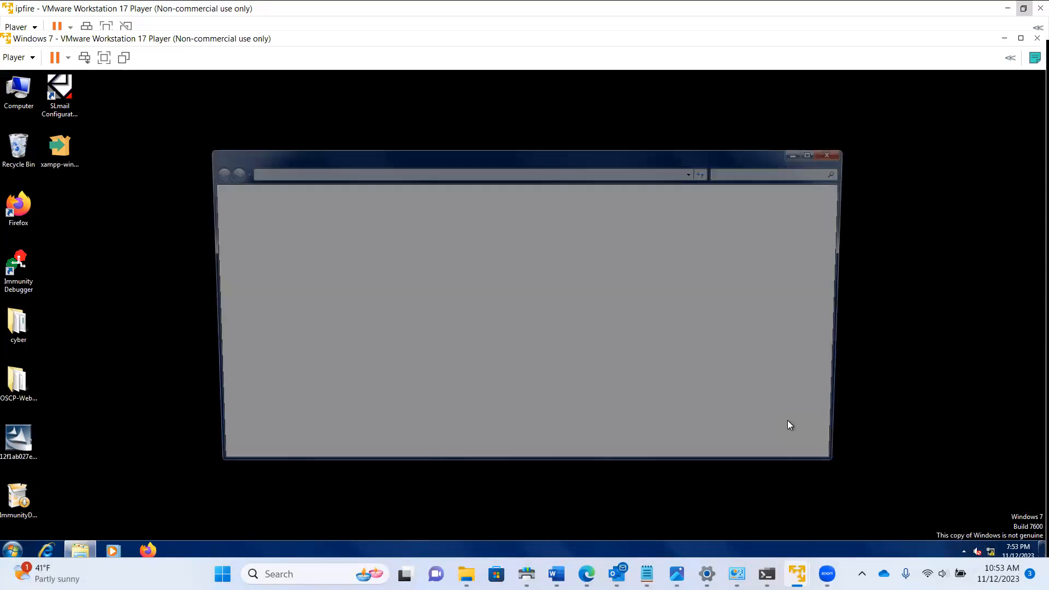
pyautogui.click(578, 281)
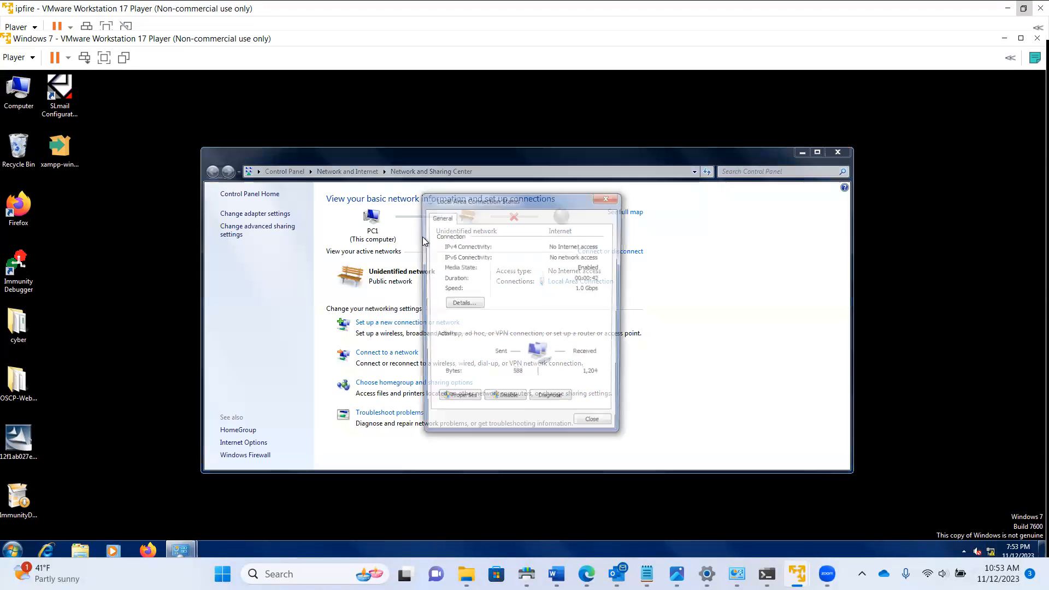
pyautogui.click(462, 305)
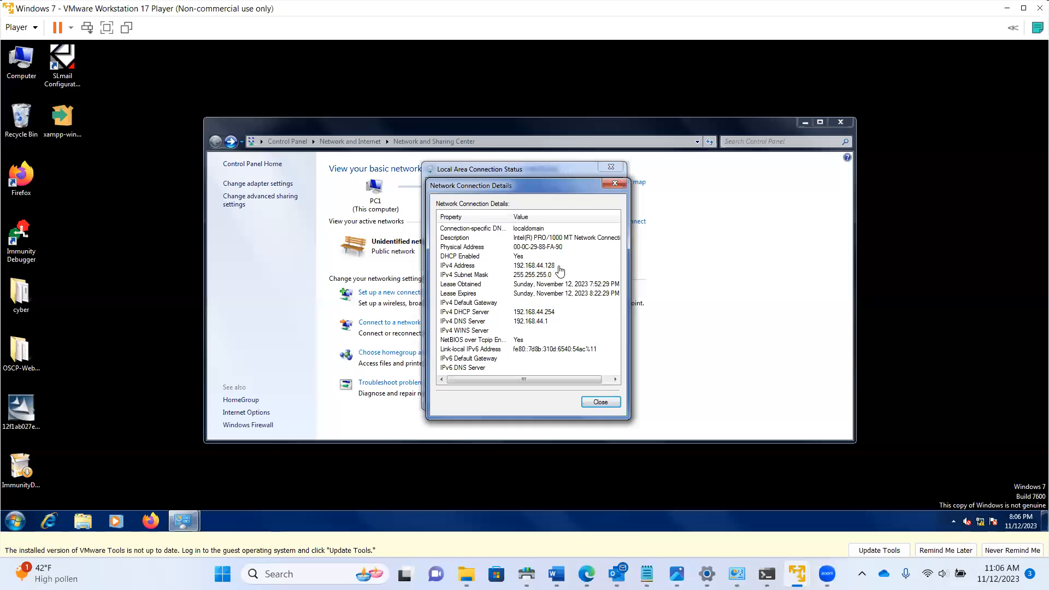
pyautogui.click(601, 402)
pyautogui.click(600, 400)
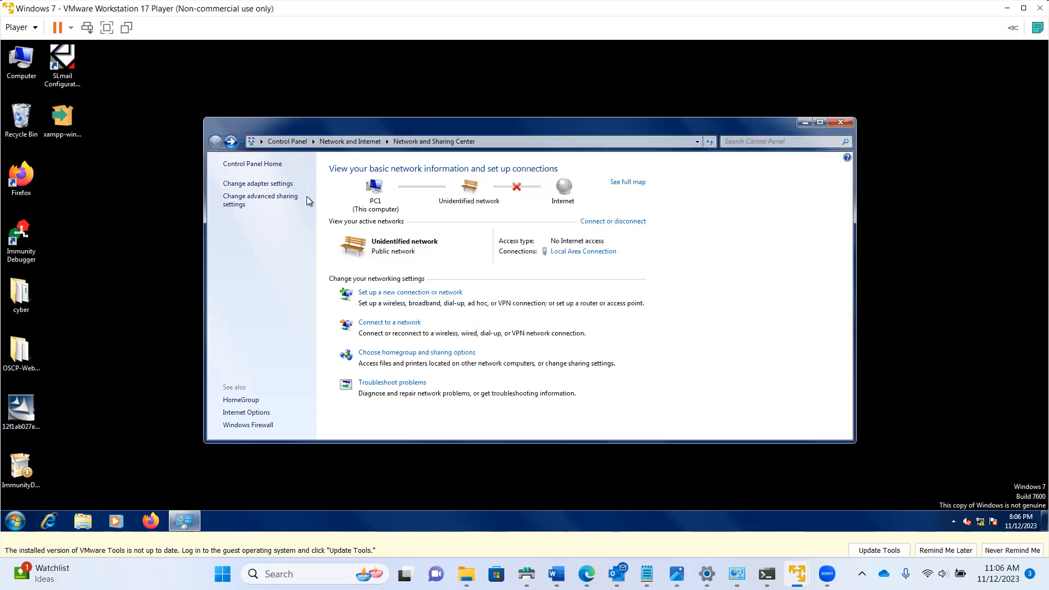
# Show the network adapters, select Local Area Connection, and launch a Command Prompt
pyautogui.click(263, 184)
pyautogui.click(402, 190)
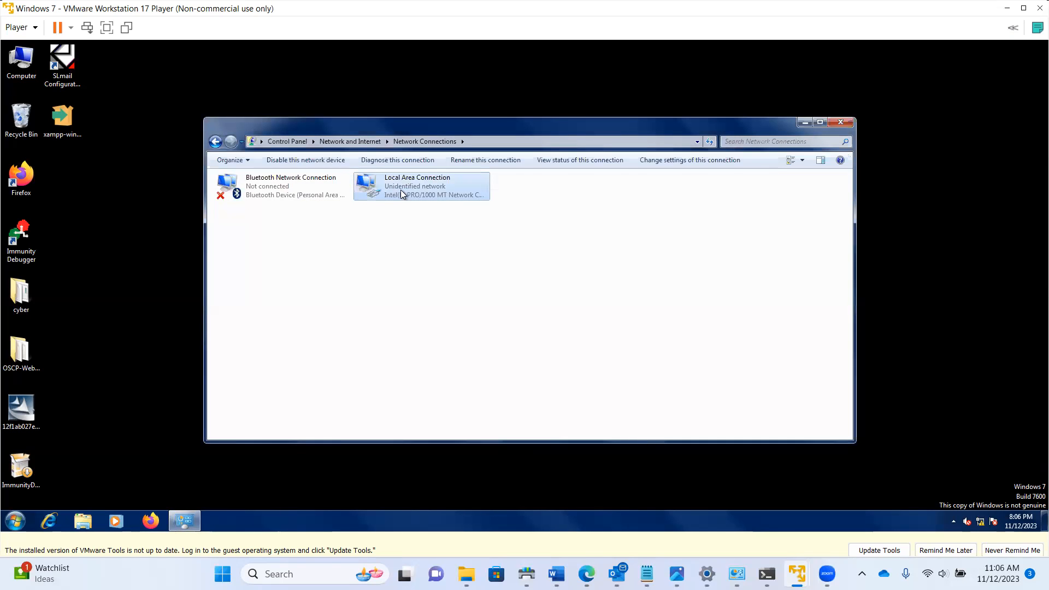
pyautogui.rightClick(401, 191)
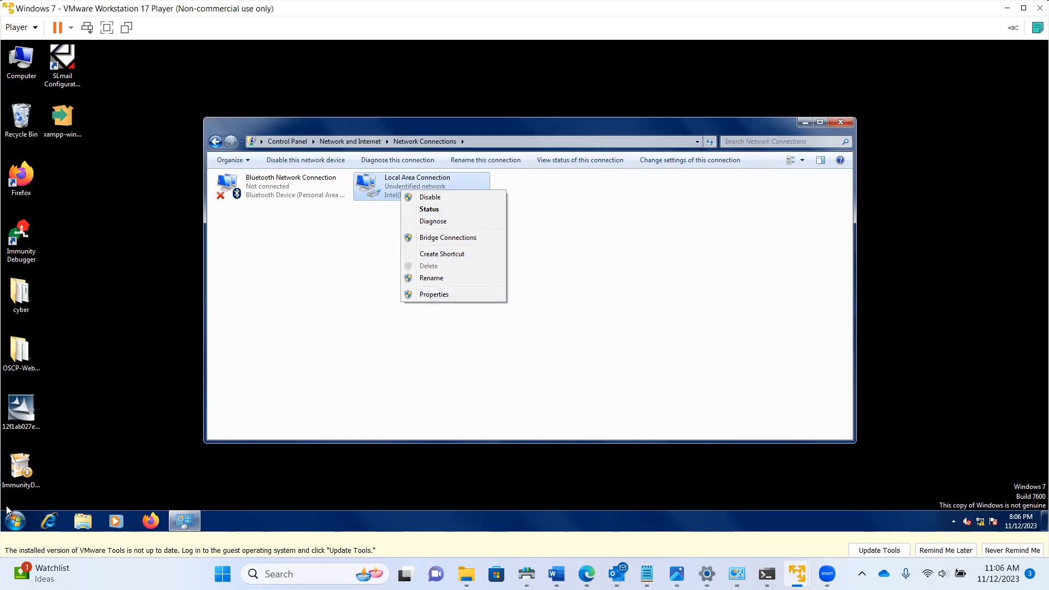
pyautogui.click(15, 521)
pyautogui.click(44, 267)
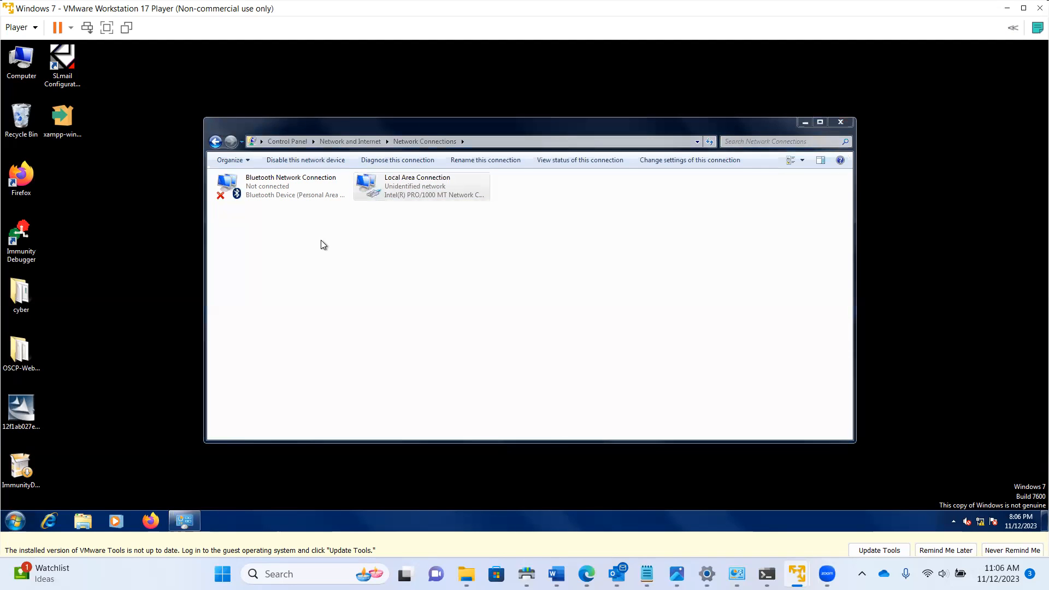
# Run ipconfig /release then ipconfig /renew, obtaining 192.168.44.128
pyautogui.write('ip')
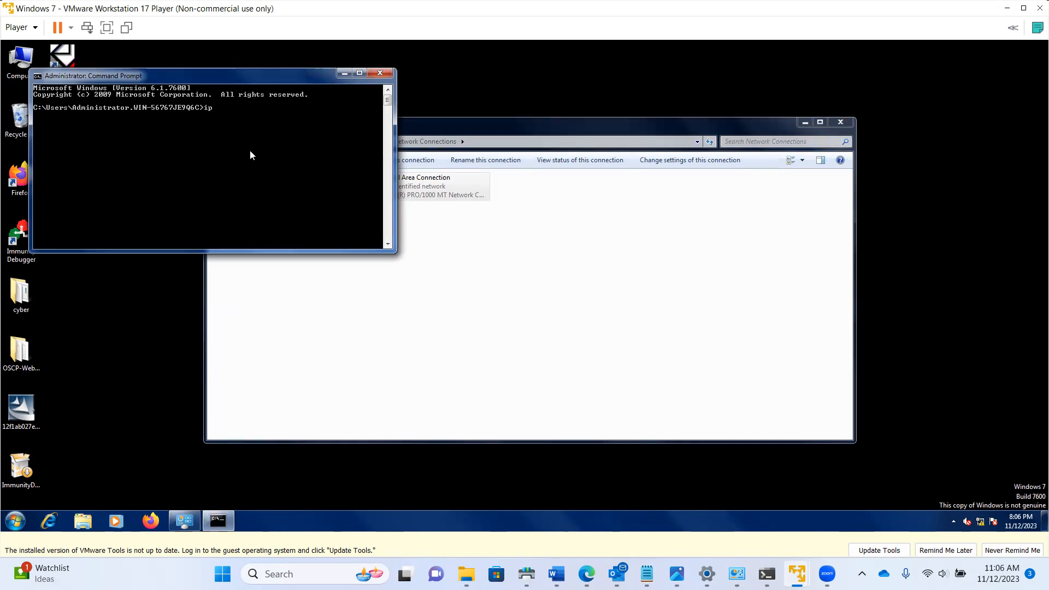
pyautogui.write('confid')
pyautogui.press('BackSpace')
pyautogui.press('BackSpace')
pyautogui.write('g /releasew')
pyautogui.press('BackSpace')
pyautogui.press('Return')
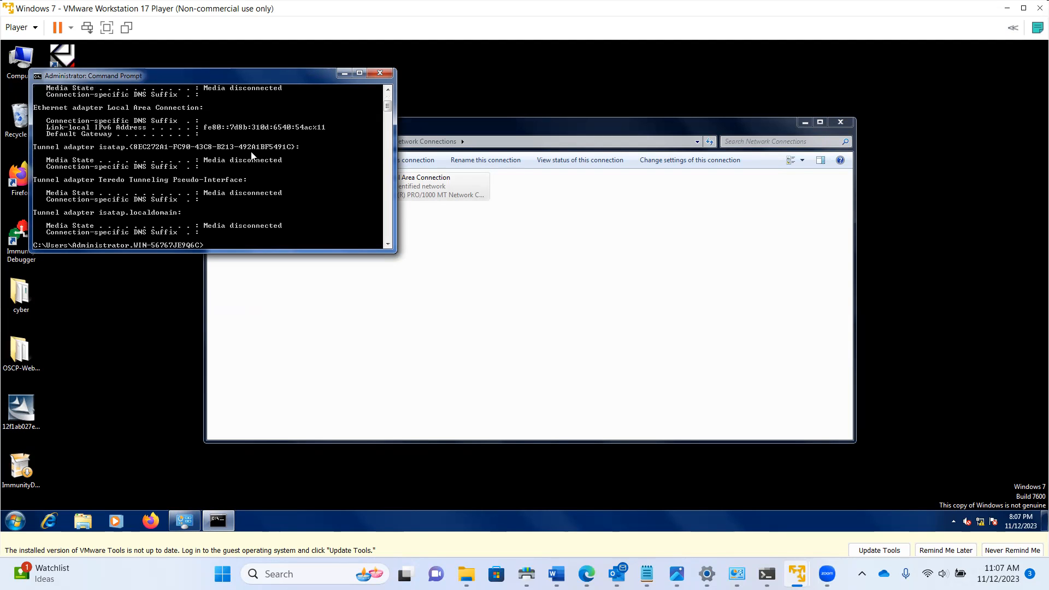
pyautogui.press('Up')
pyautogui.press('BackSpace')
pyautogui.write('new')
pyautogui.press('Return')
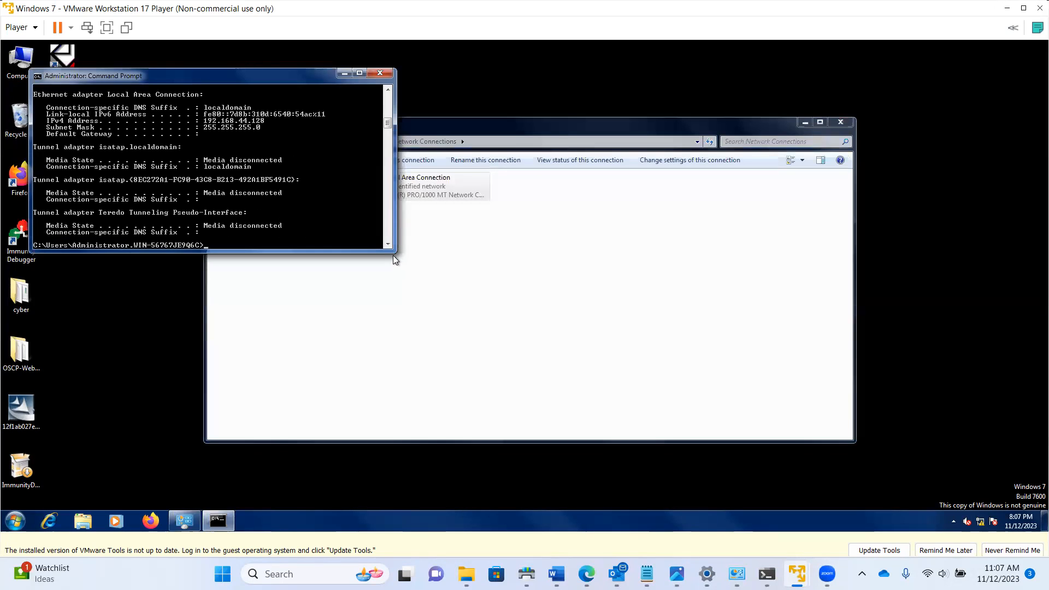
# View the Local Area Connection's status and address details
pyautogui.click(475, 268)
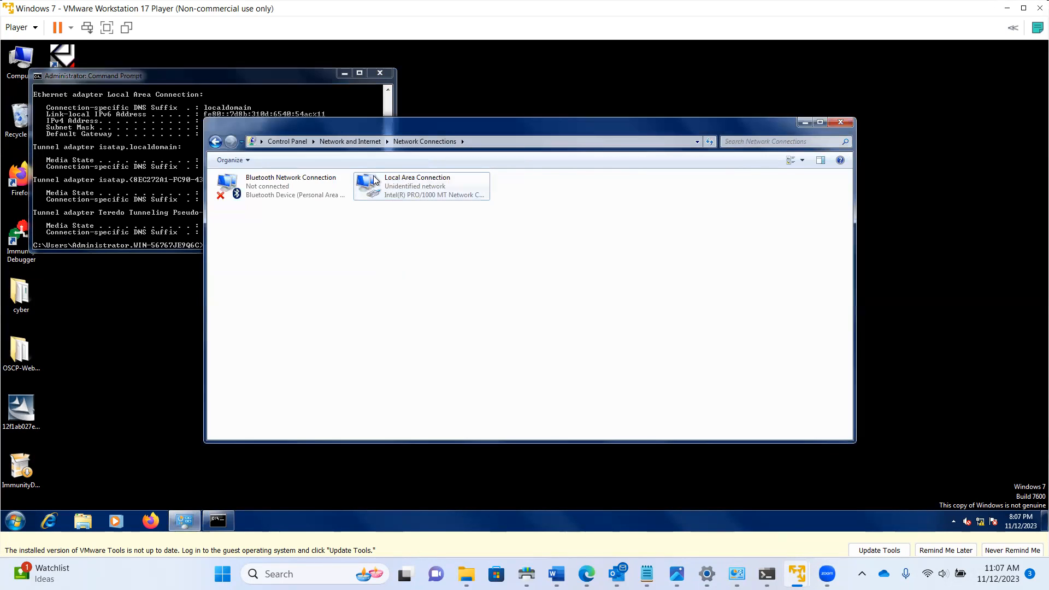
pyautogui.doubleClick(386, 195)
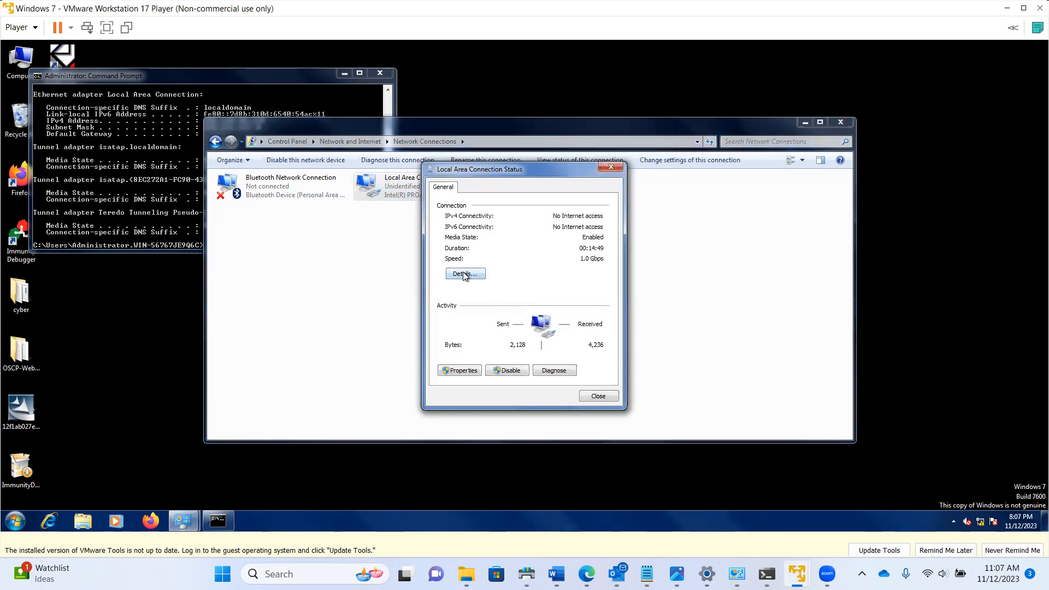
pyautogui.click(465, 275)
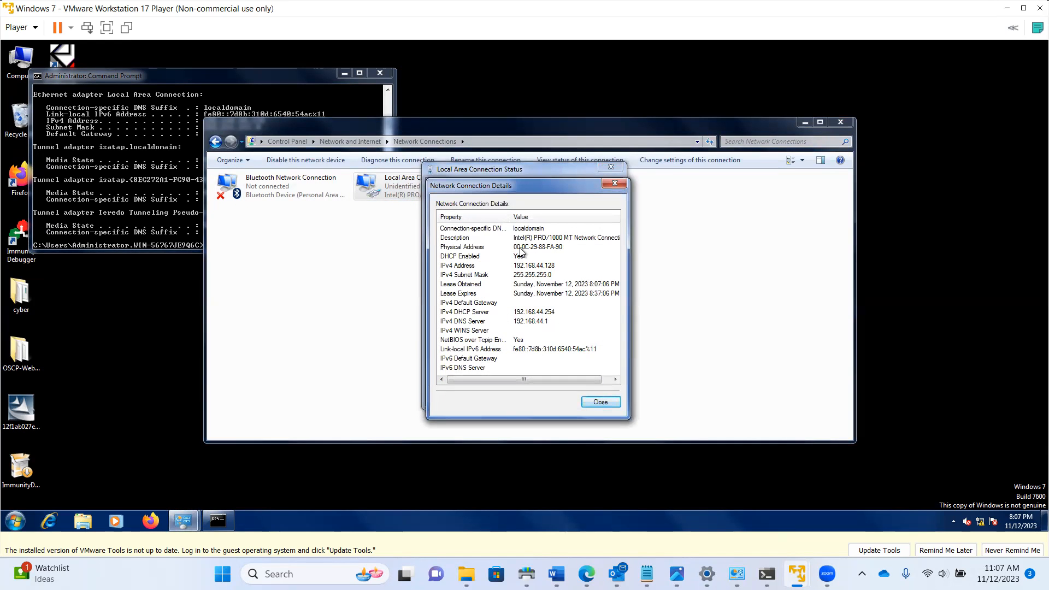
pyautogui.click(176, 219)
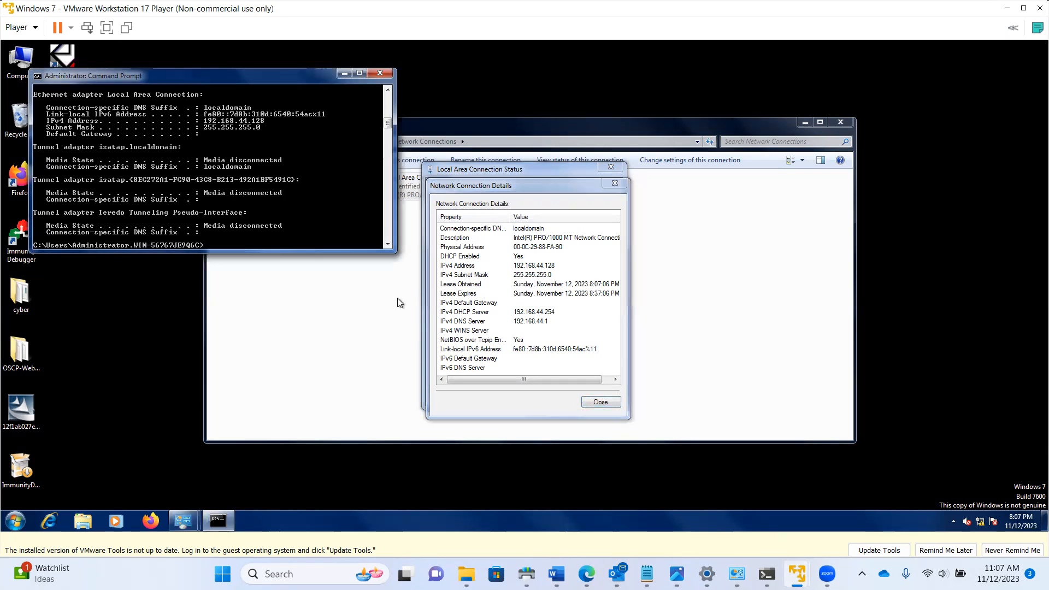
pyautogui.click(608, 262)
pyautogui.click(601, 402)
pyautogui.click(598, 396)
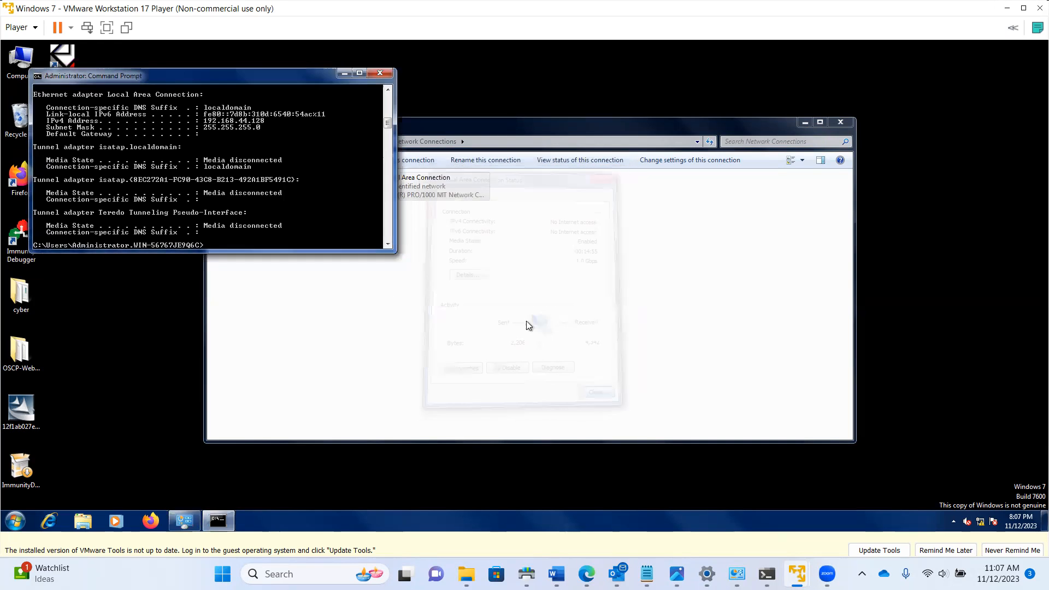
# Disable and then re-enable the Local Area Connection
pyautogui.rightClick(400, 196)
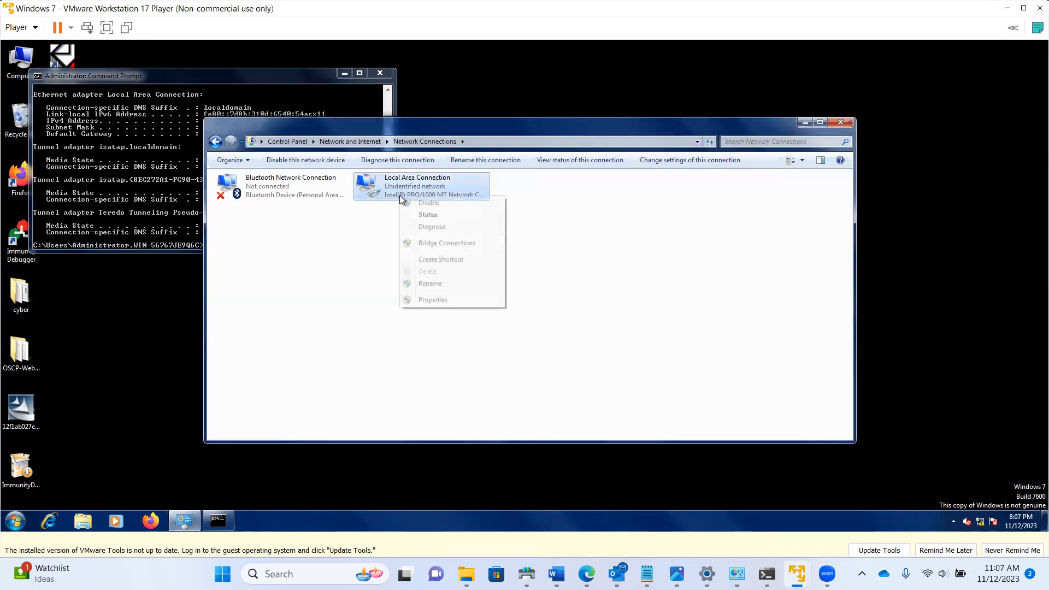
pyautogui.click(432, 299)
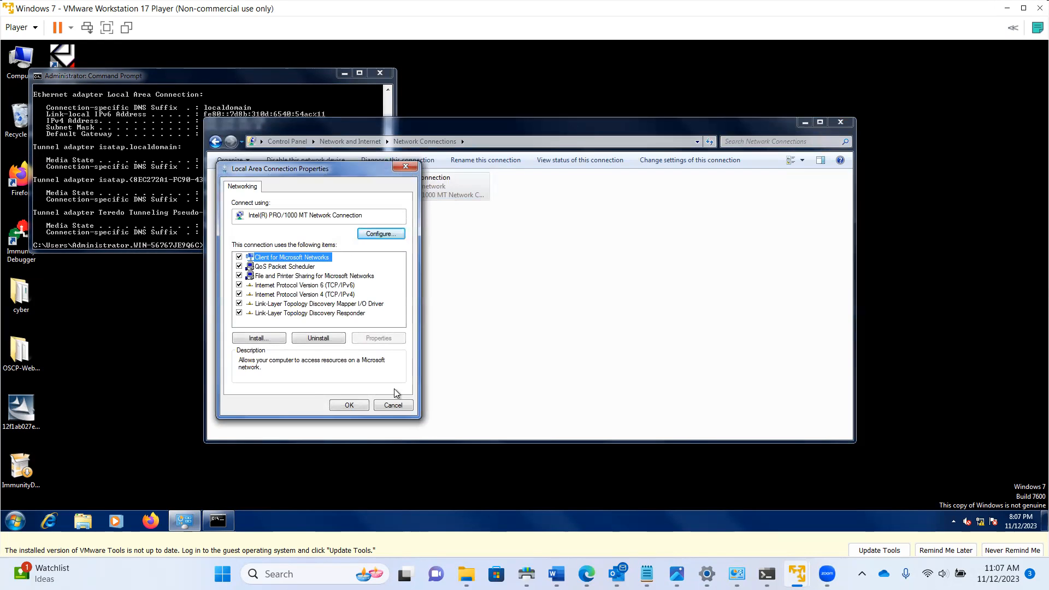
pyautogui.click(393, 405)
pyautogui.rightClick(411, 186)
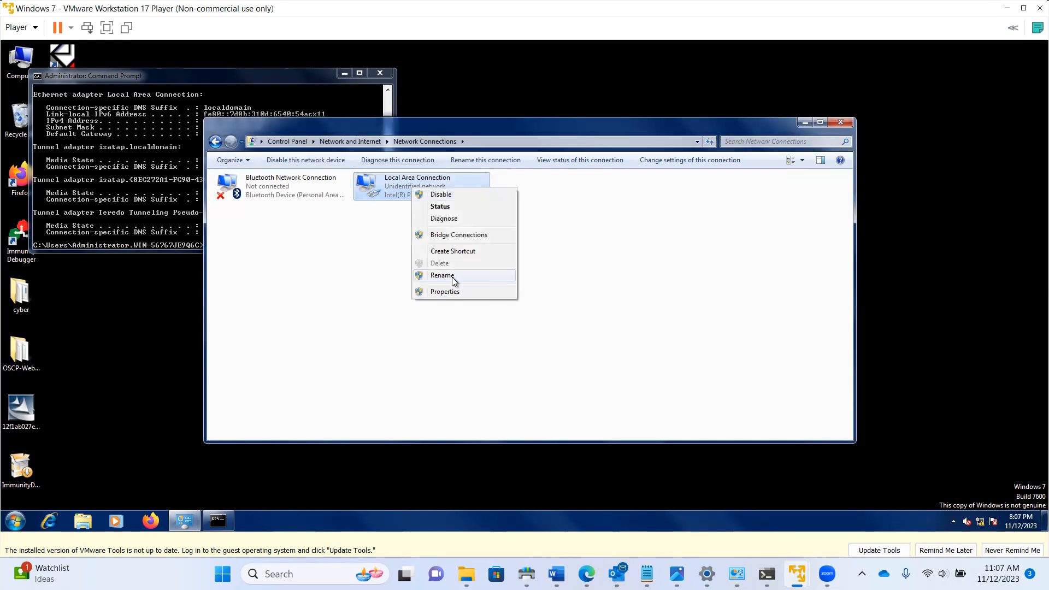
pyautogui.click(450, 196)
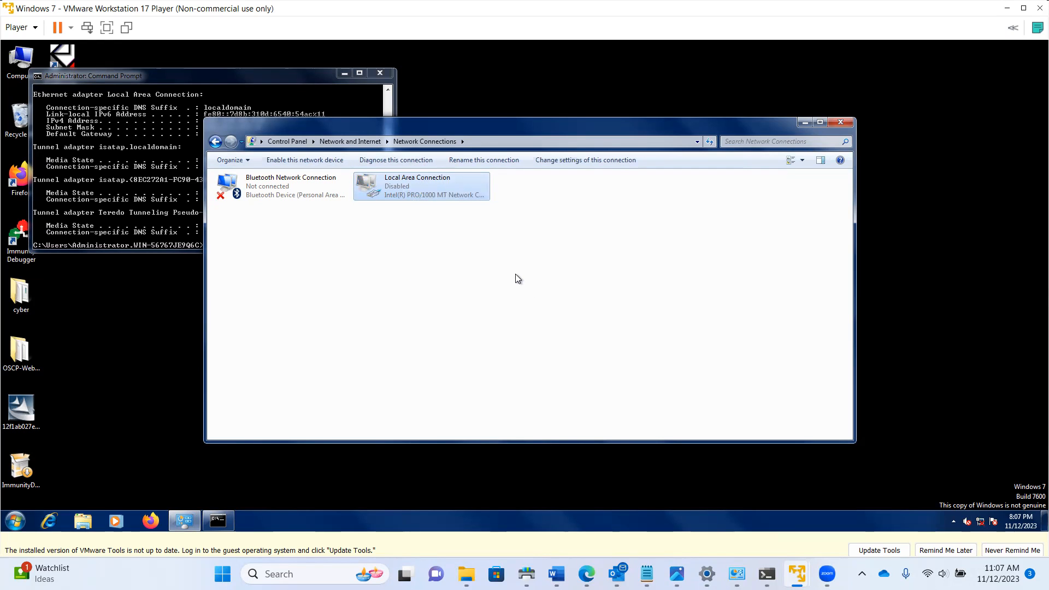
pyautogui.rightClick(393, 183)
pyautogui.click(399, 189)
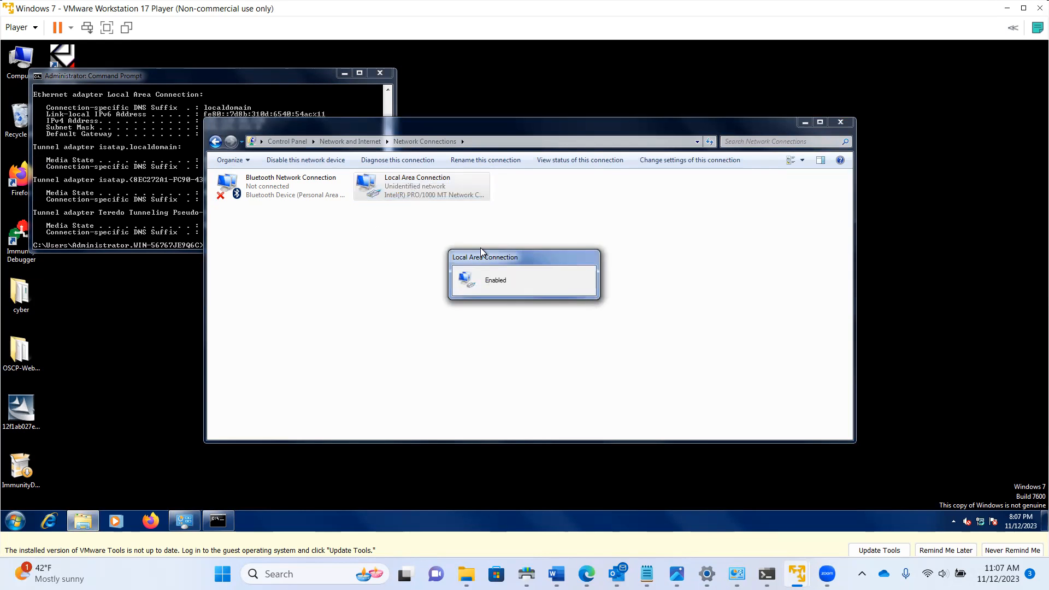
# Check the connection's refreshed address details
pyautogui.doubleClick(428, 195)
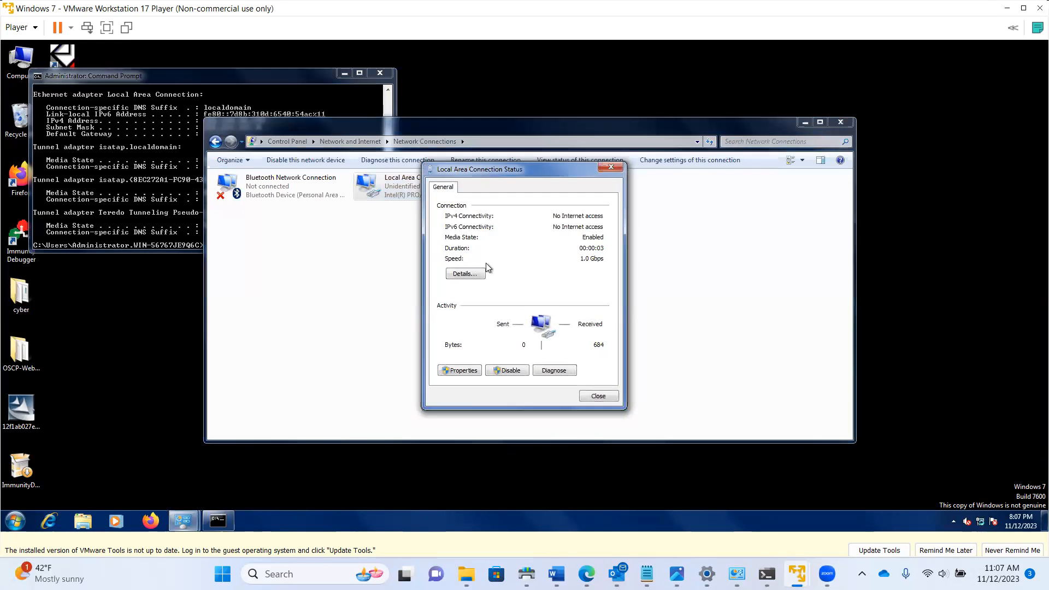
pyautogui.click(471, 276)
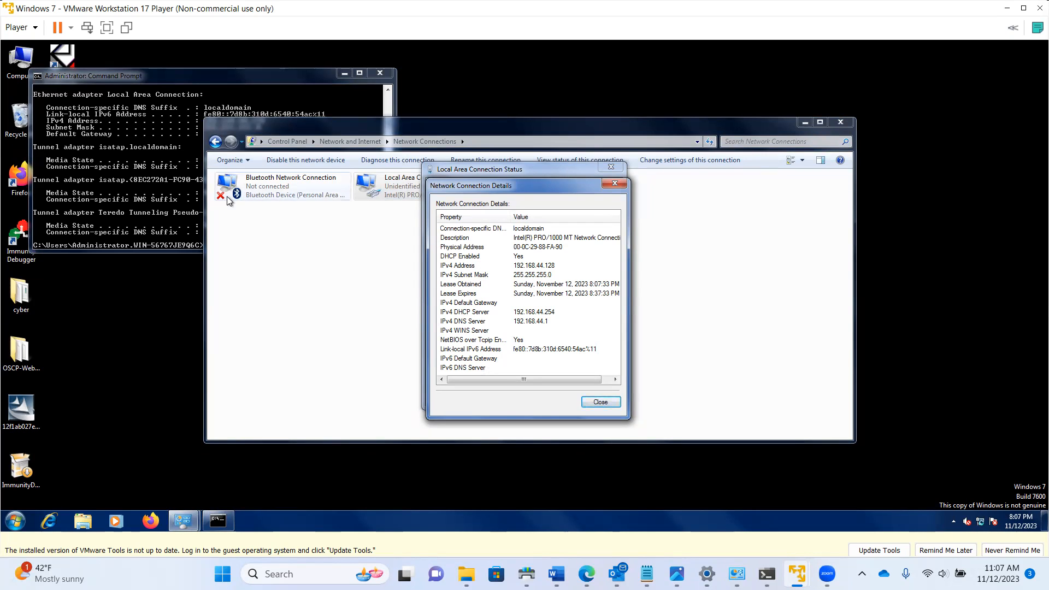
pyautogui.click(600, 402)
pyautogui.click(599, 398)
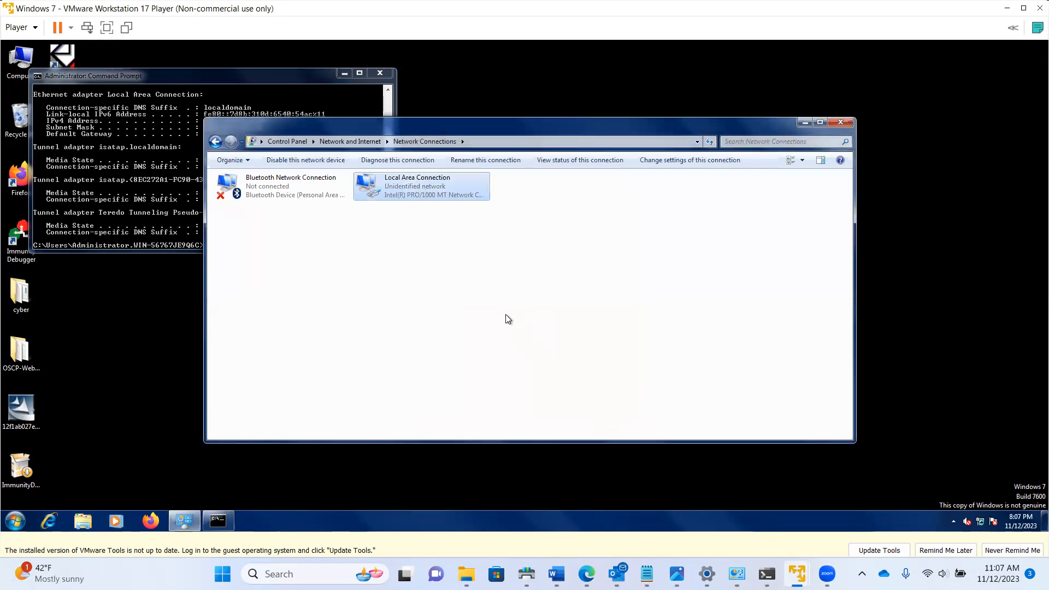
# Run ping google.com in the Command Prompt; it cannot find the host
pyautogui.click(142, 201)
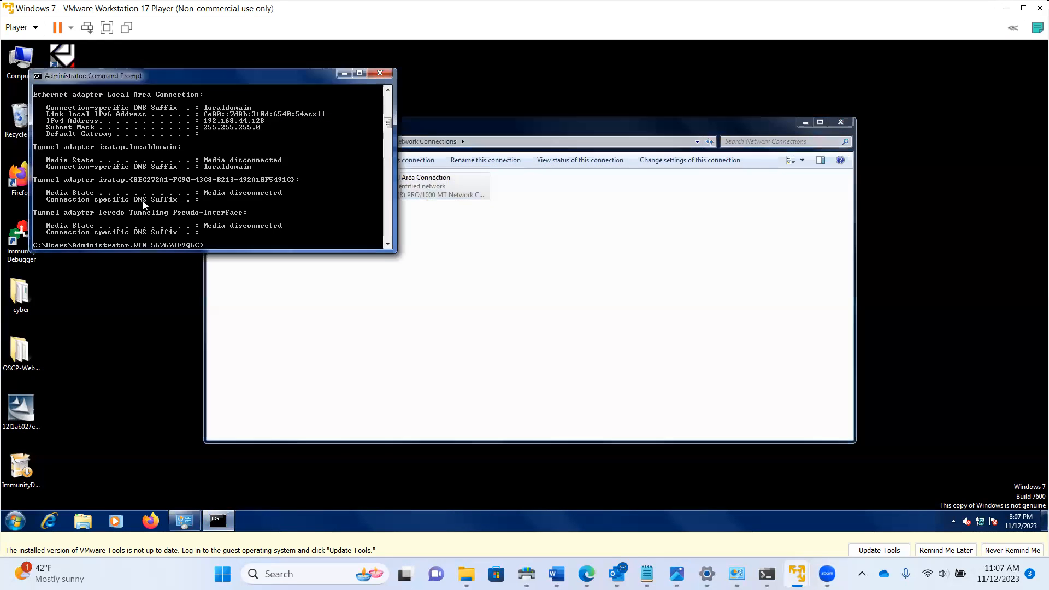
pyautogui.write('ping goog')
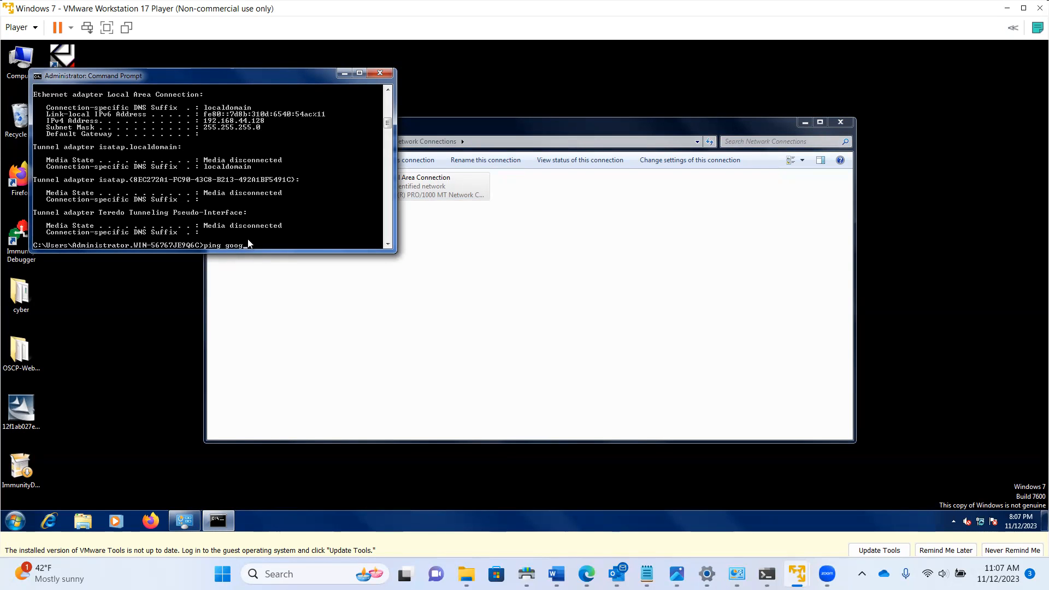
pyautogui.write('le.com')
pyautogui.press('Return')
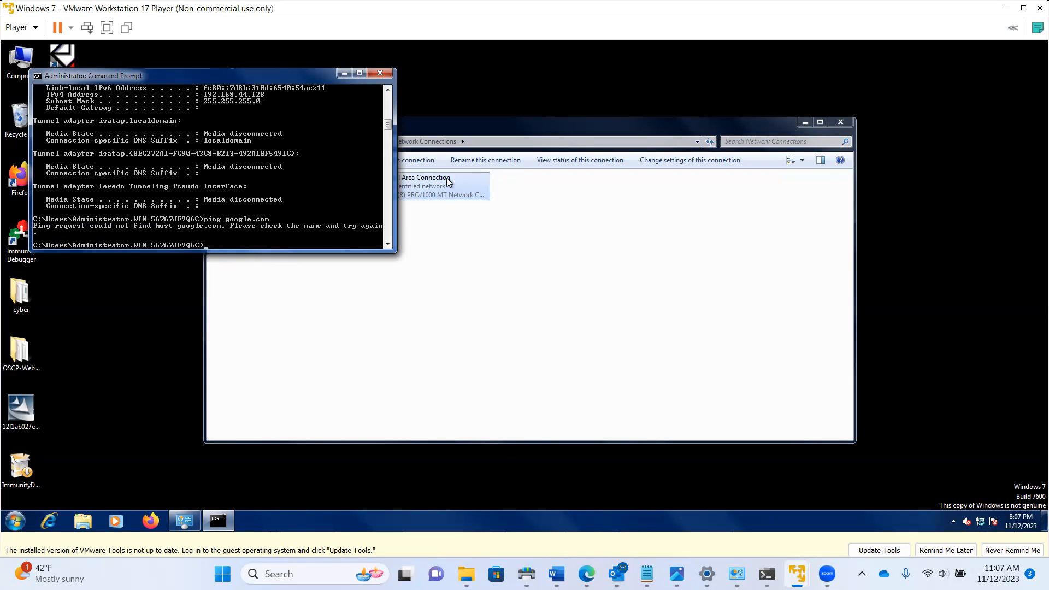
# Open the Local Area Connection's TCP/IPv4 properties and switch to a fixed IP address
pyautogui.rightClick(434, 189)
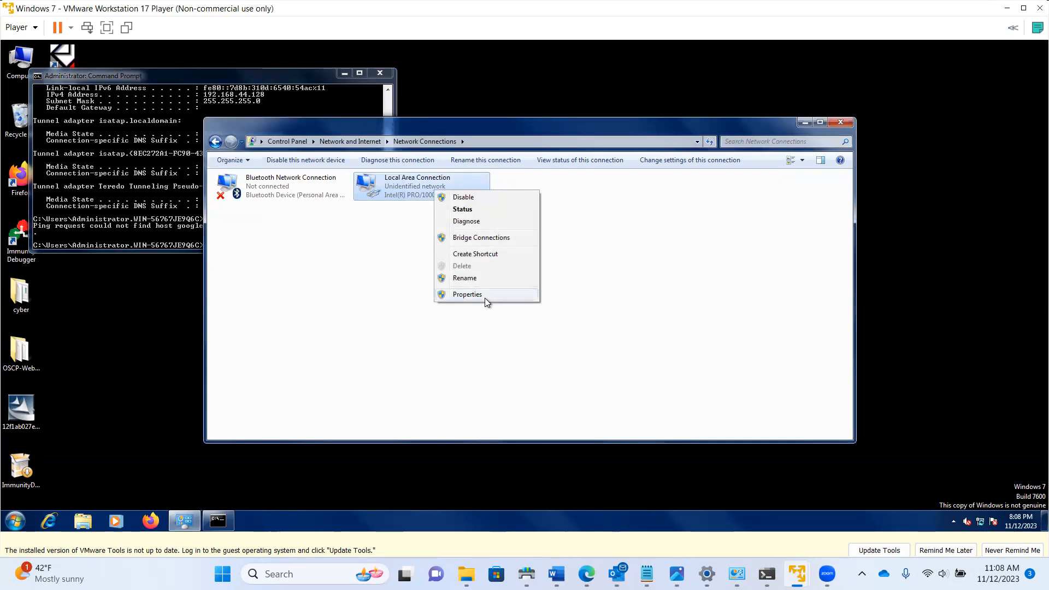
pyautogui.click(468, 295)
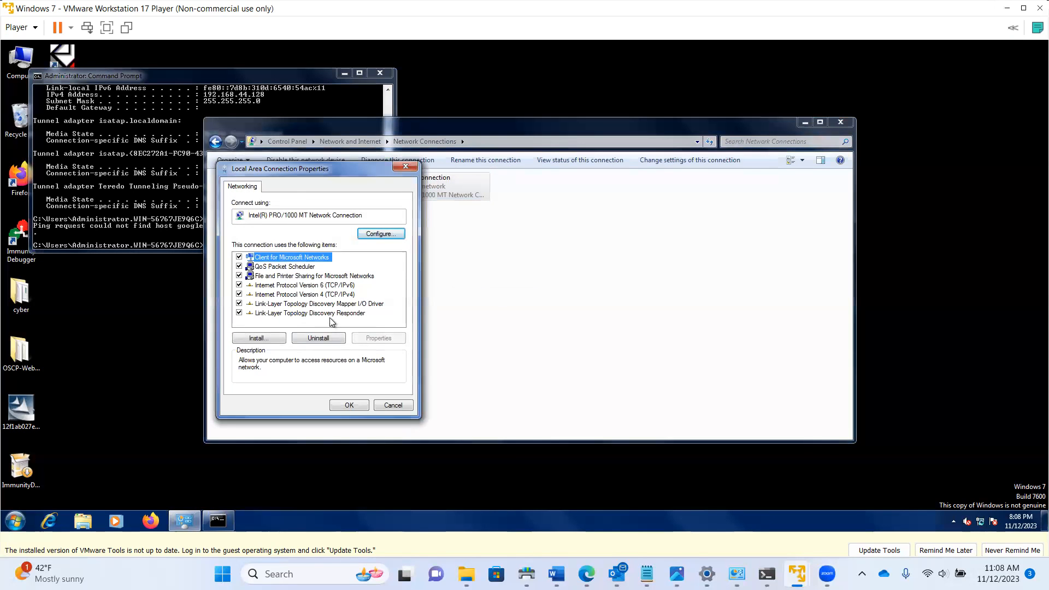
pyautogui.click(328, 294)
pyautogui.click(373, 339)
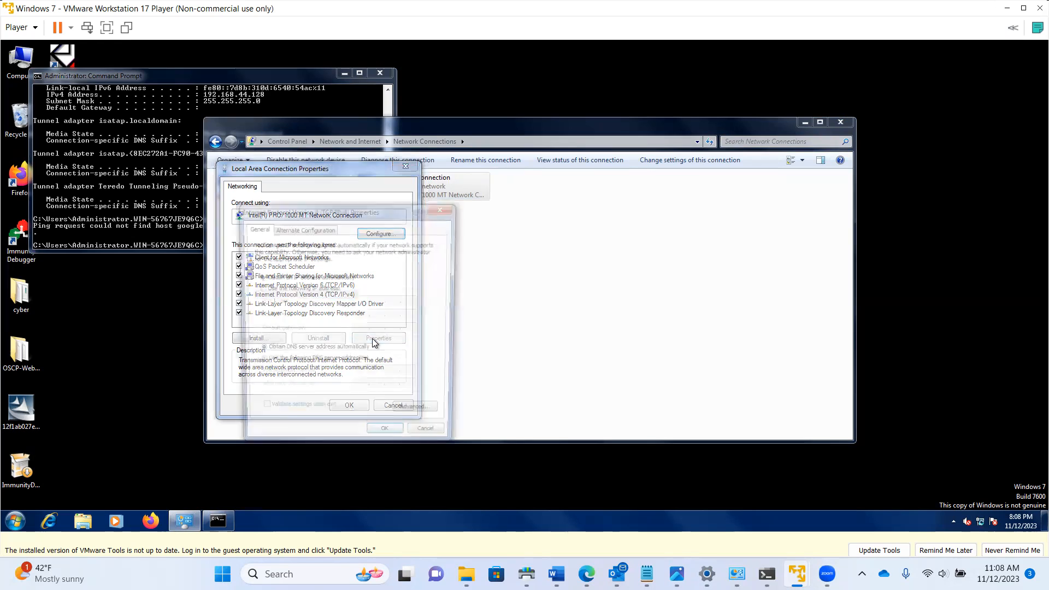
pyautogui.moveTo(369, 204); pyautogui.dragTo(582, 182)
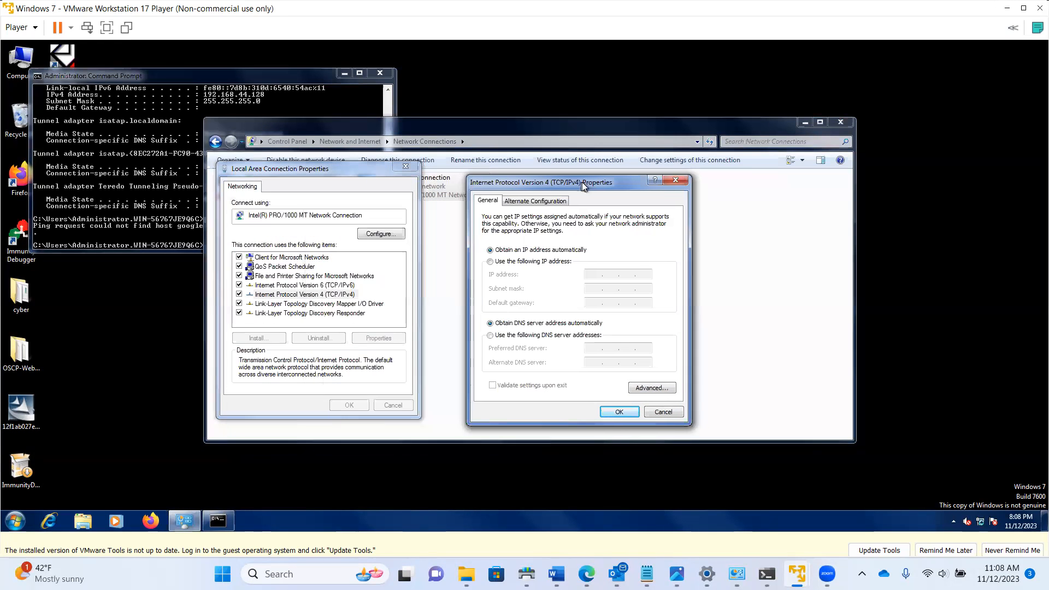
pyautogui.click(508, 262)
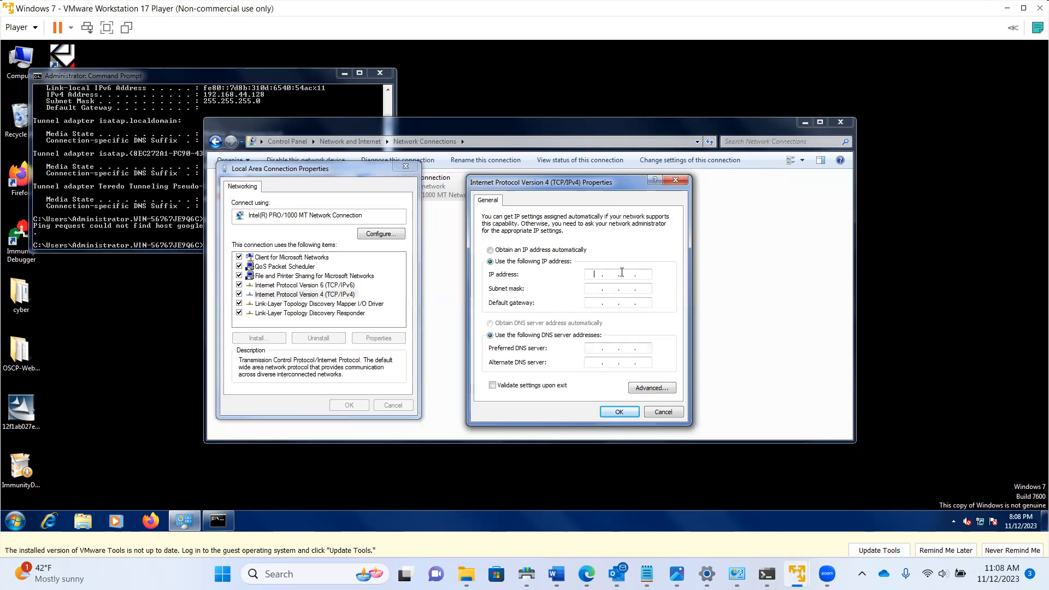
pyautogui.write('192 . 168 . .')
pyautogui.click(489, 251)
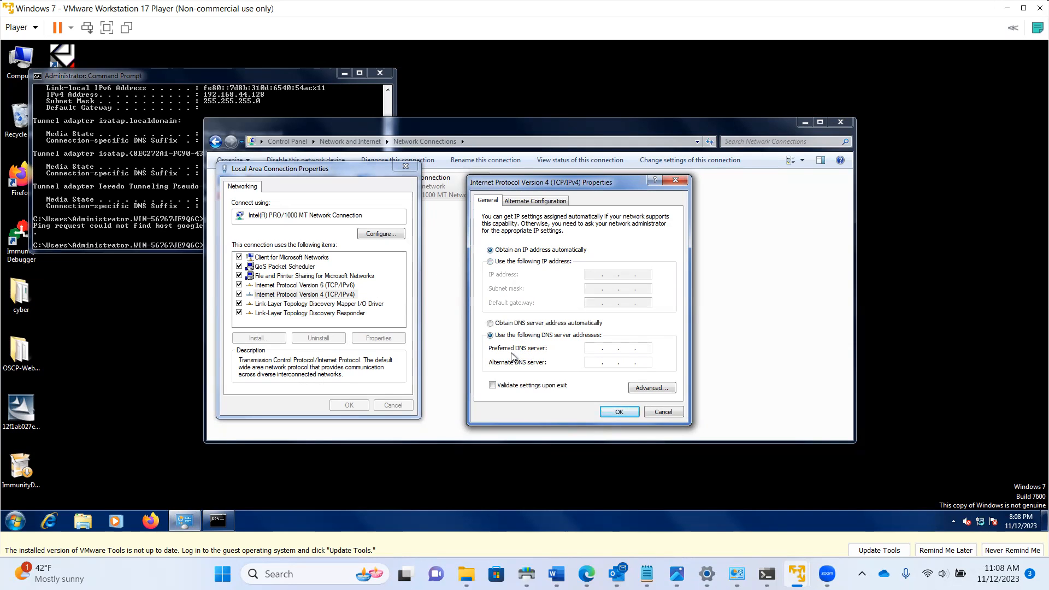
pyautogui.click(490, 263)
# Enter IP 192.168.44.101, gateway and DNS 192.168.44.100, alternate DNS 8.8.8.8, and apply
pyautogui.write('192 . ')
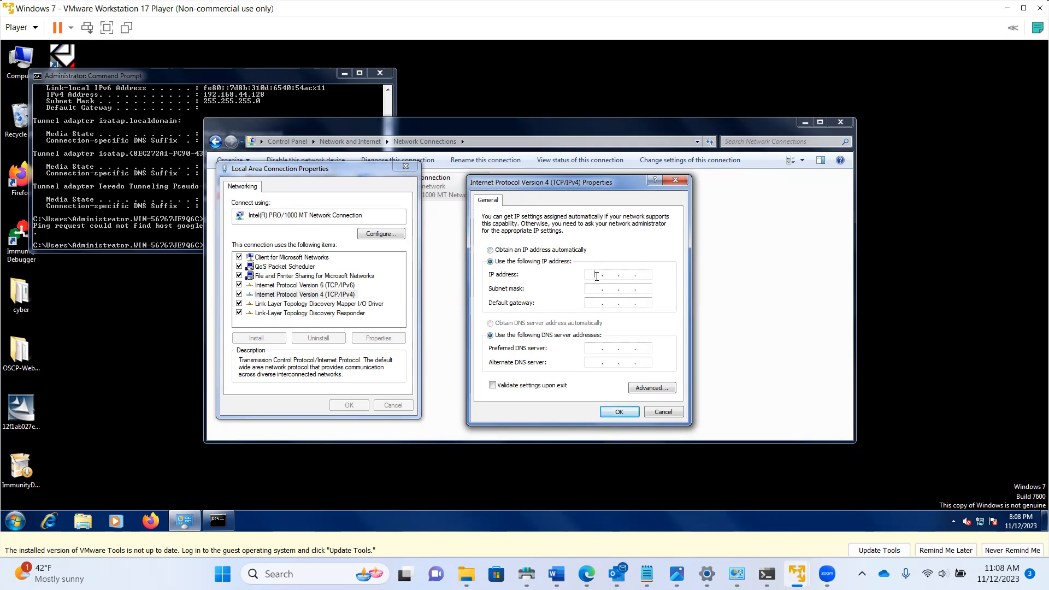
pyautogui.write('168 . 44 . 101')
pyautogui.press('Tab')
pyautogui.press('Tab')
pyautogui.press('Tab')
pyautogui.press('Tab')
pyautogui.write('192 . 1')
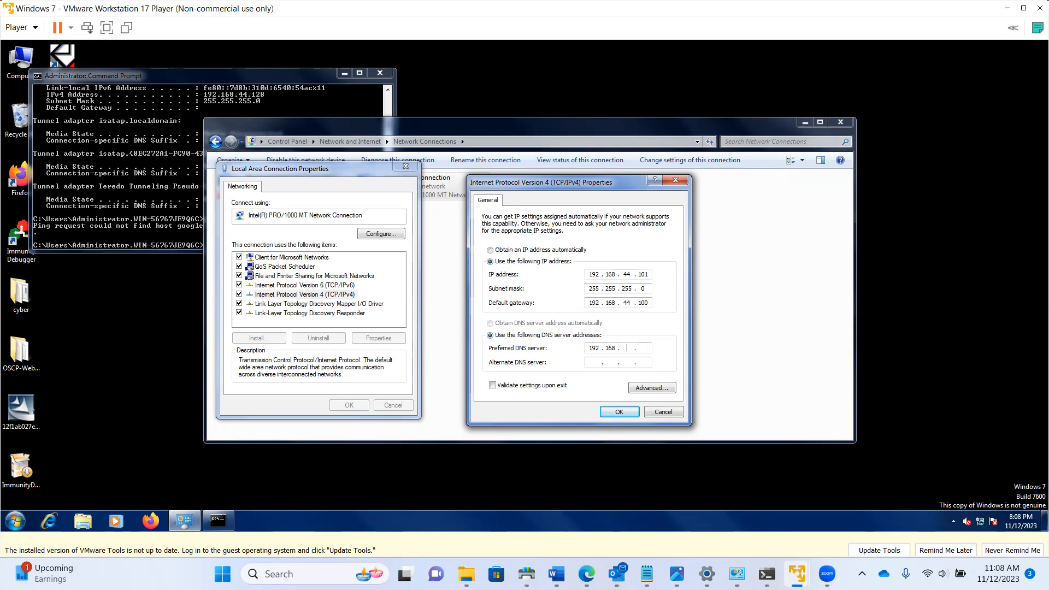
pyautogui.write('68 . 44 . 100')
pyautogui.press('Tab')
pyautogui.write('8.8.8.8')
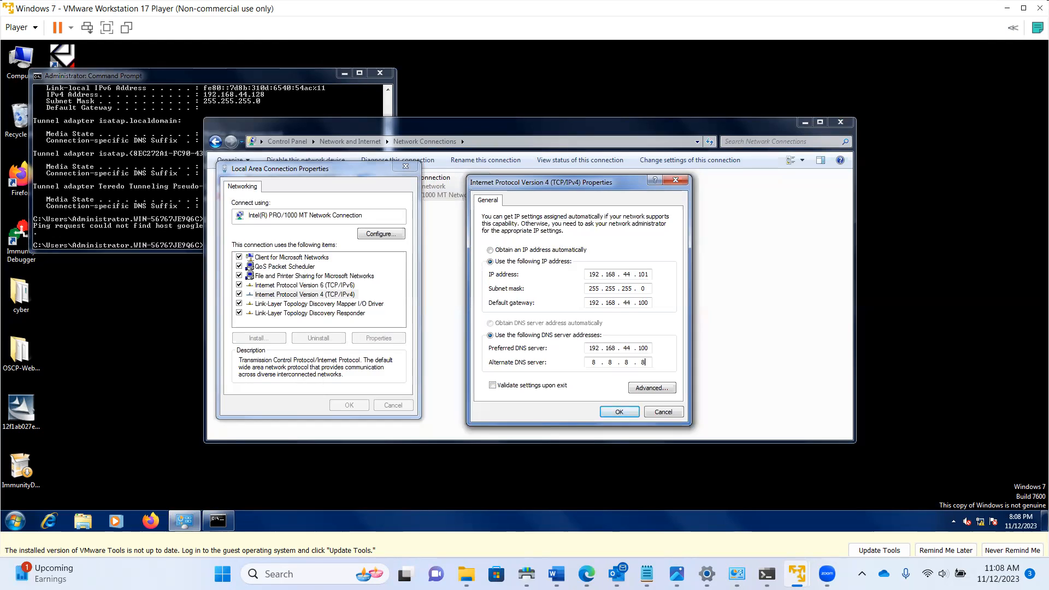
pyautogui.click(619, 412)
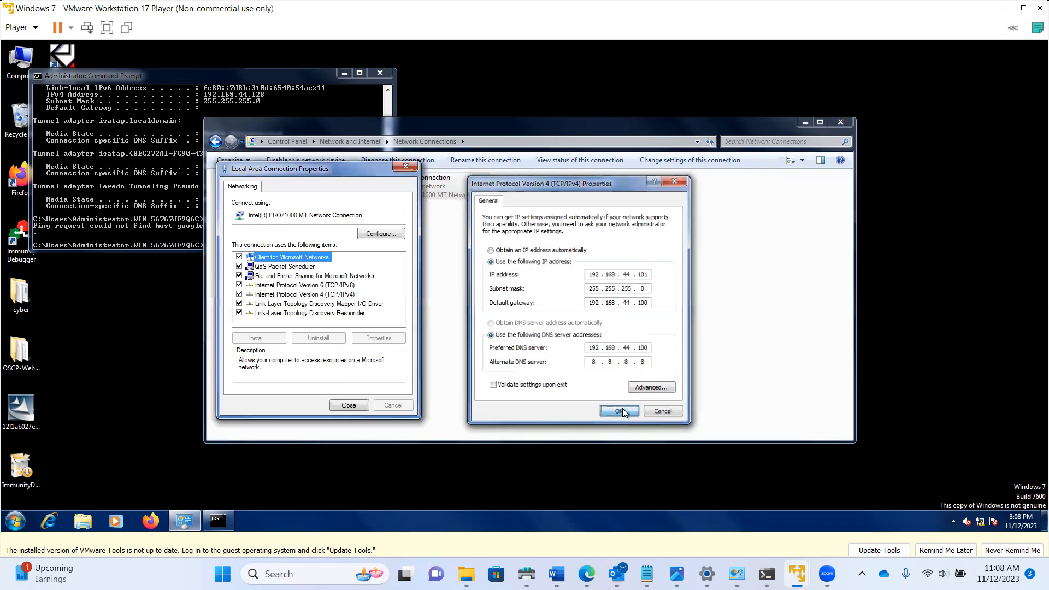
# Close the connection properties and view the Local Area Connection status details
pyautogui.click(342, 405)
pyautogui.click(458, 237)
pyautogui.doubleClick(418, 192)
pyautogui.click(466, 274)
# Set the network location to Home and close the connection status dialogs
pyautogui.click(446, 238)
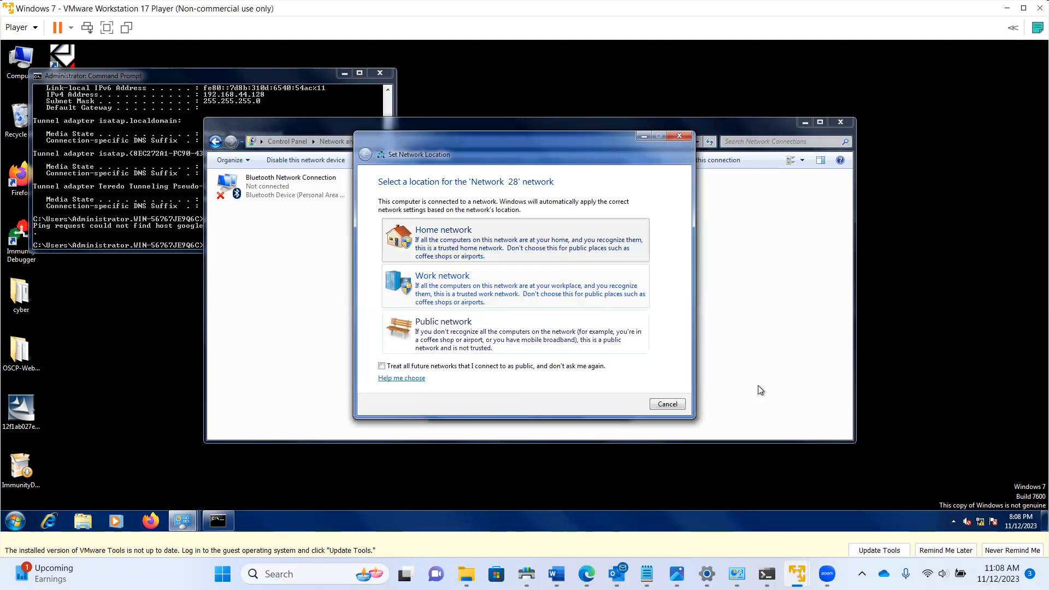
pyautogui.click(662, 404)
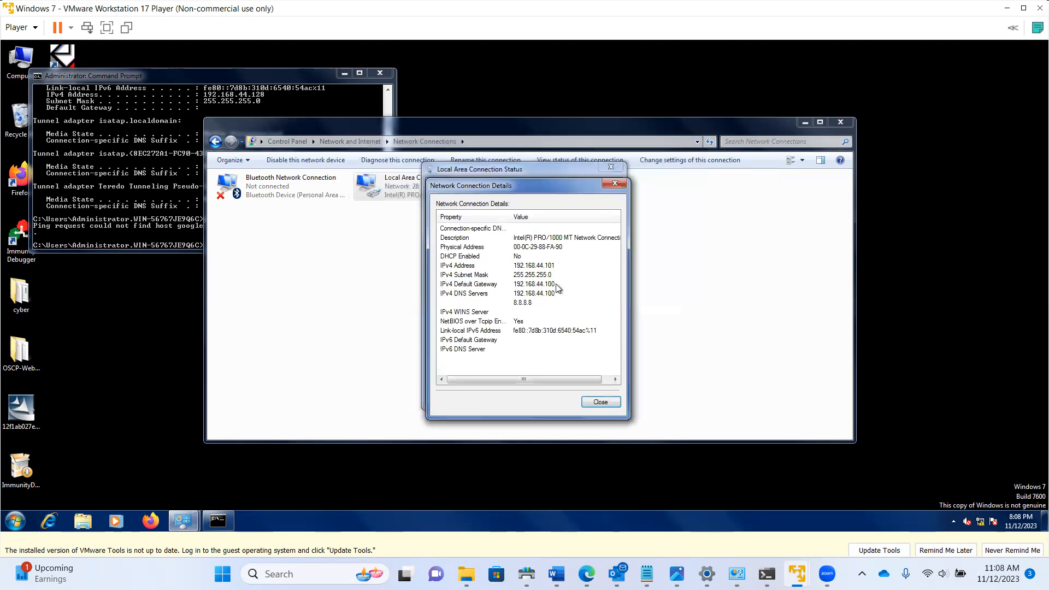
pyautogui.click(600, 401)
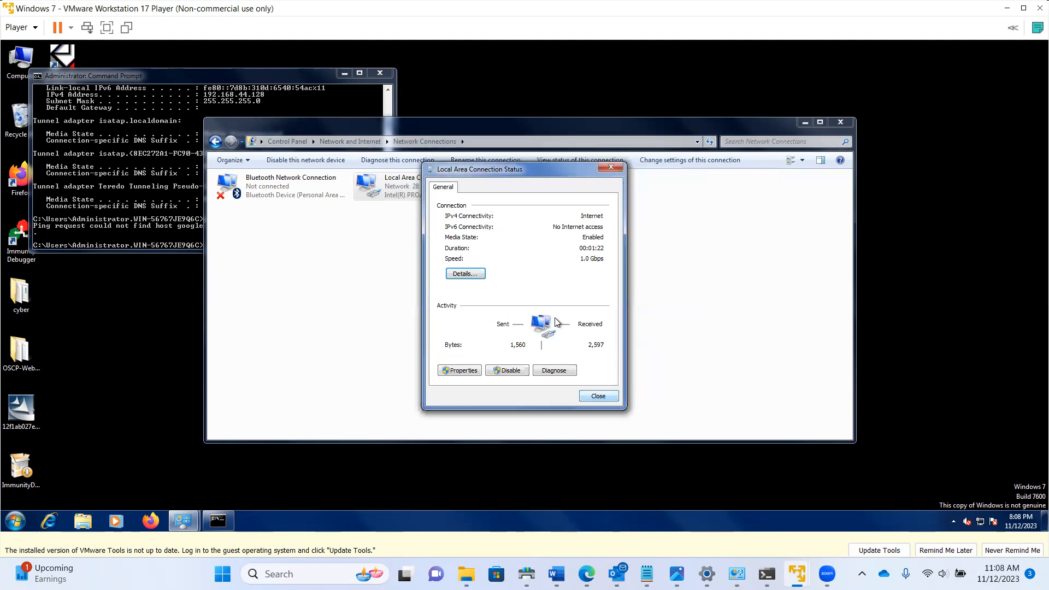
pyautogui.click(601, 395)
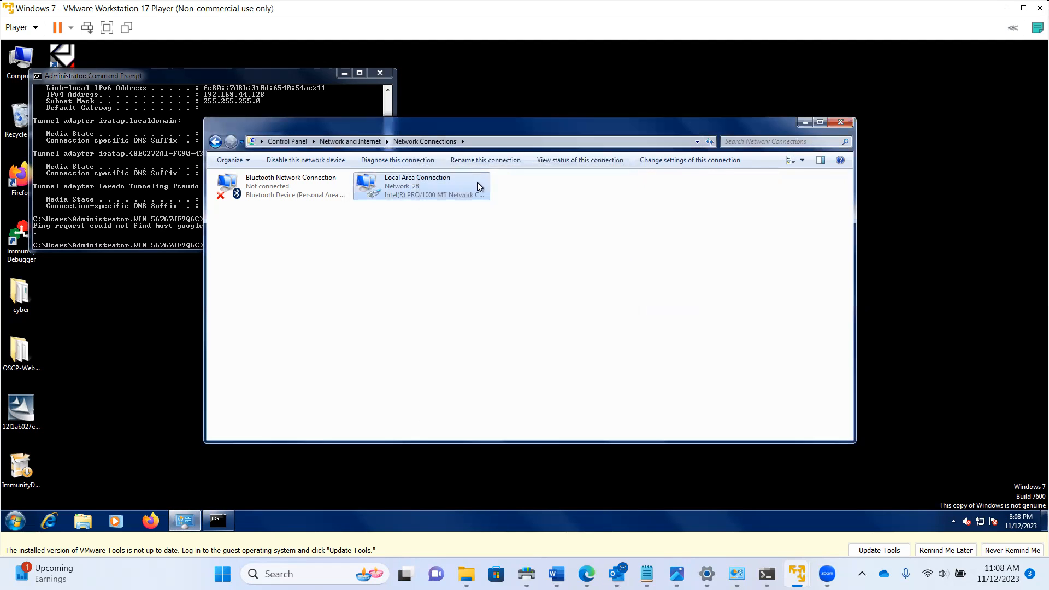
pyautogui.click(807, 123)
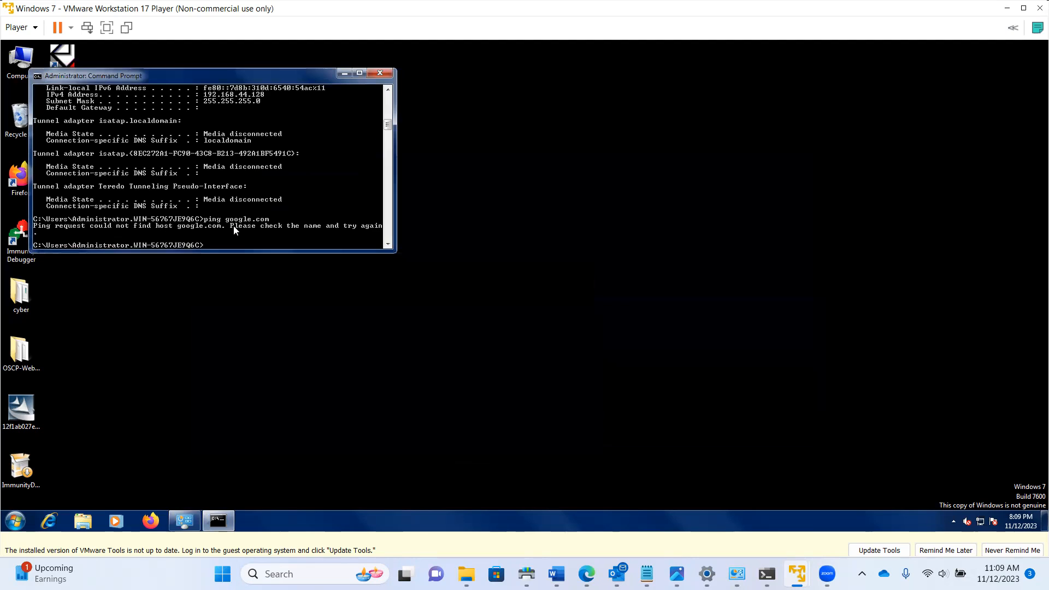
# Rerun ping google.com, stop it with Ctrl+C, and launch Firefox in the VM
pyautogui.press('Up')
pyautogui.press('Return')
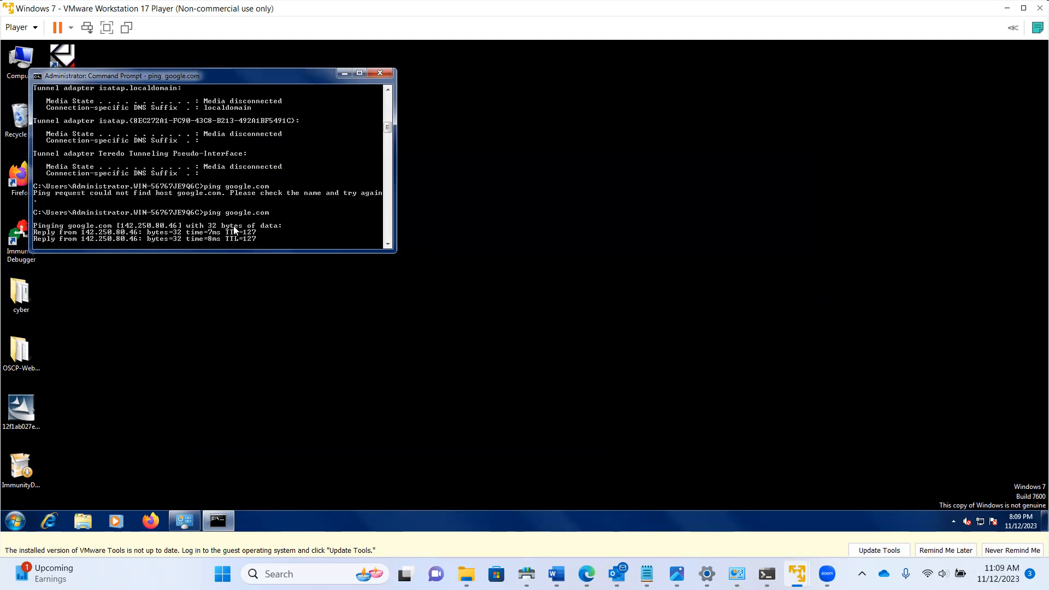
pyautogui.hotkey('ctrl', 'c')
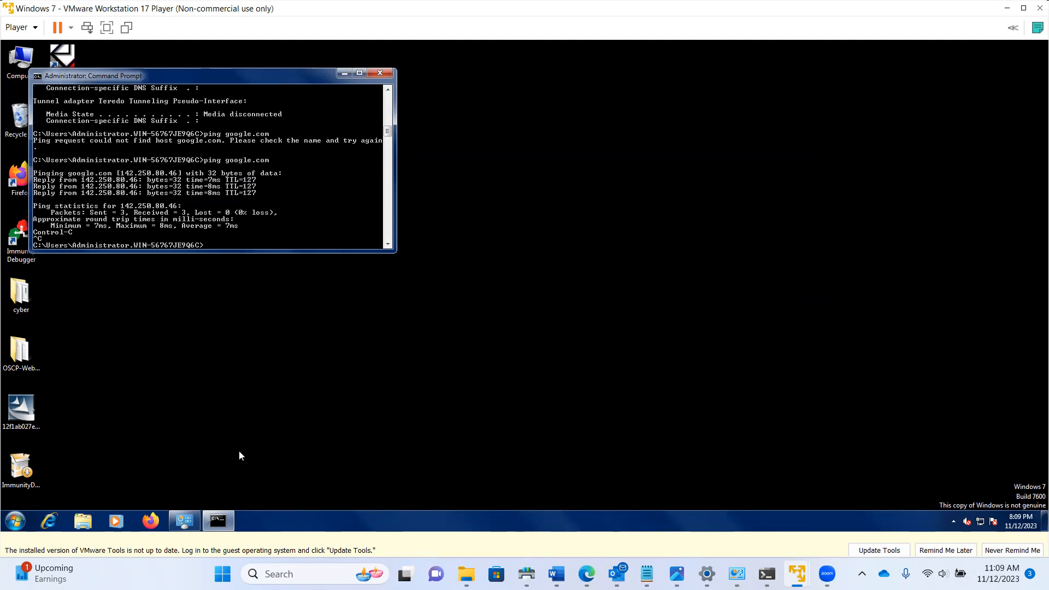
pyautogui.click(158, 526)
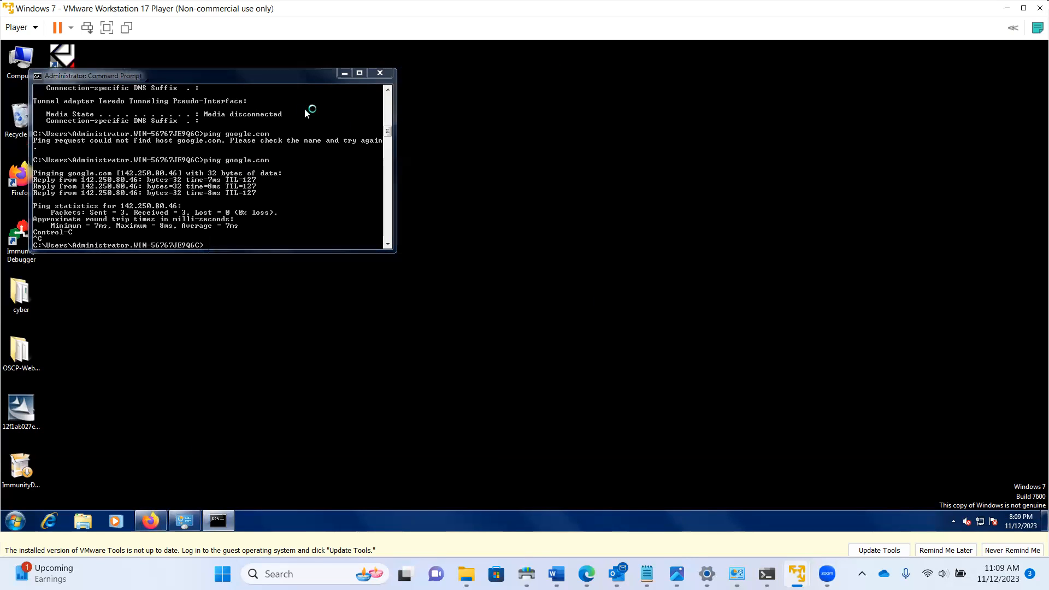
pyautogui.click(340, 75)
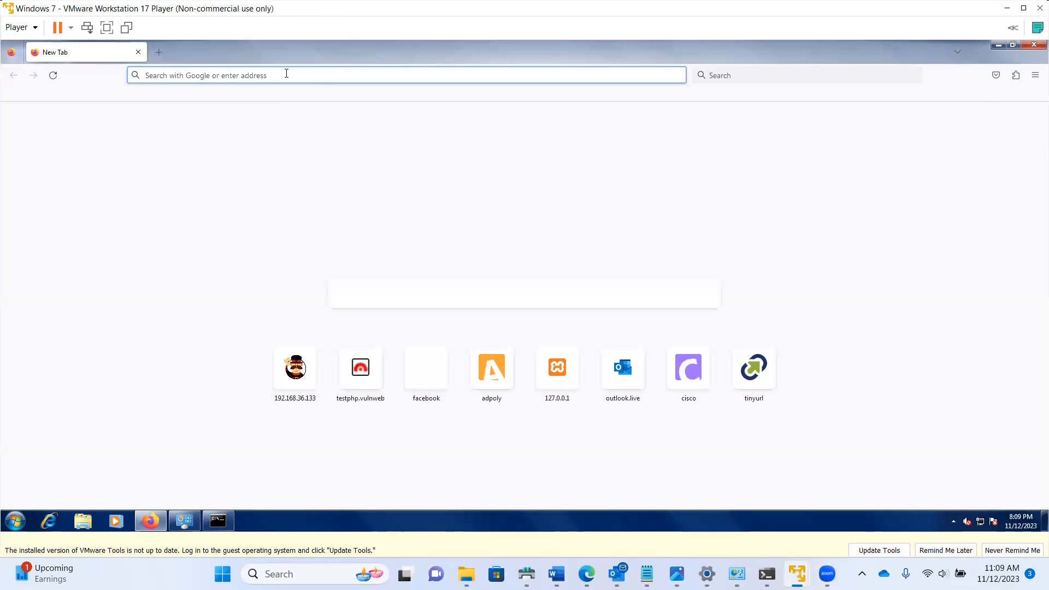
pyautogui.write('www.google.com')
pyautogui.press('Return')
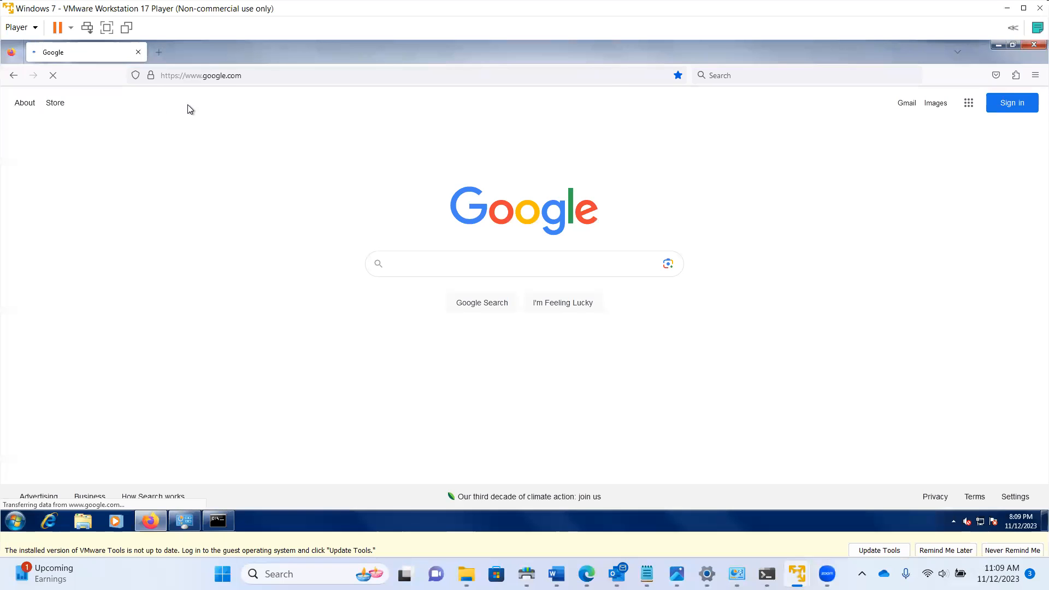
pyautogui.click(159, 52)
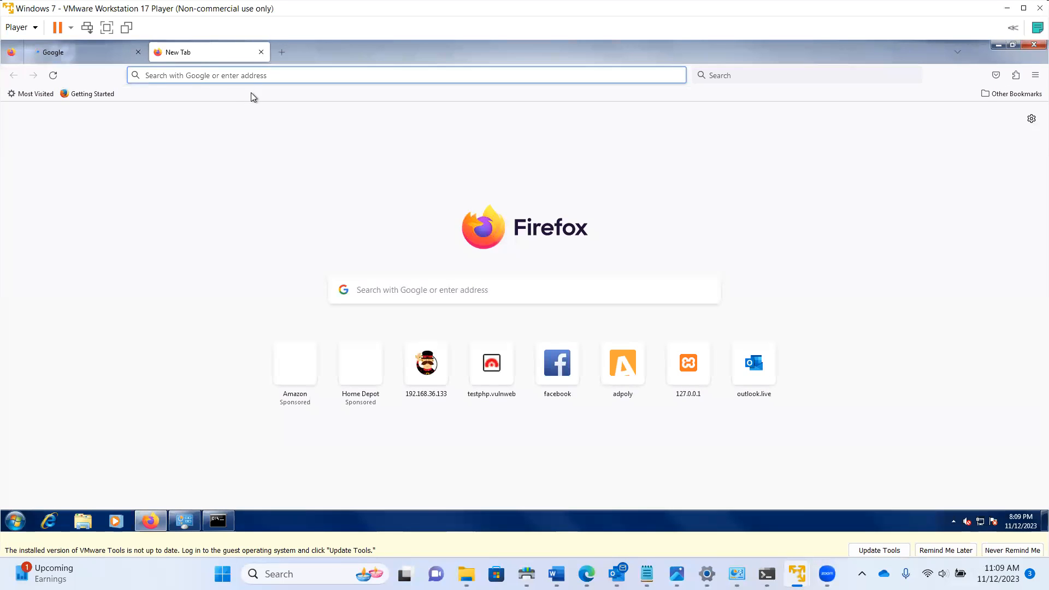
pyautogui.write('192.168.36.133/')
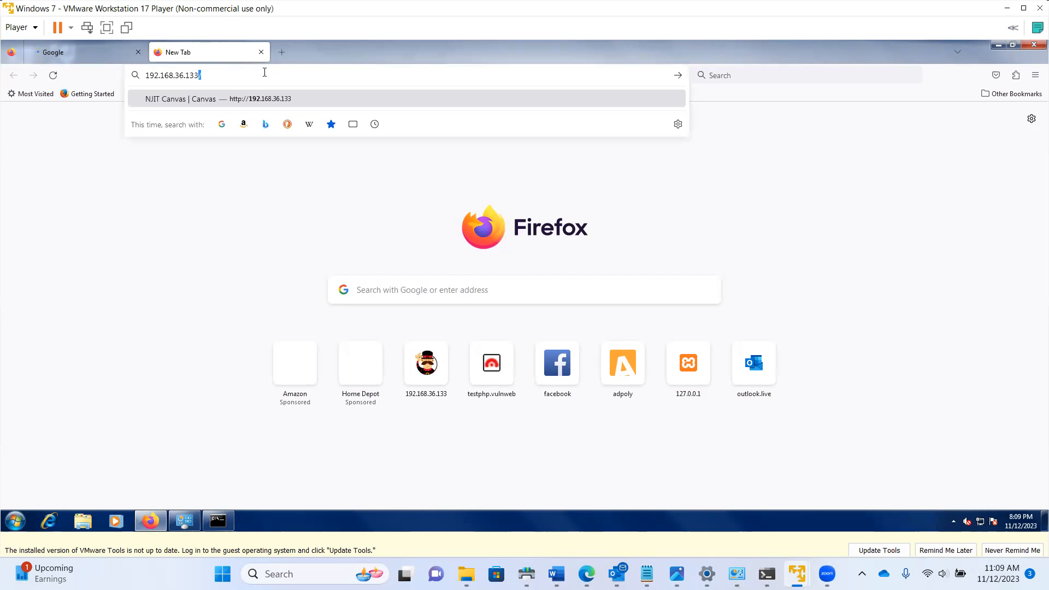
# Correct the address to 192.168.44.100:444 and load it
pyautogui.press('BackSpace')
pyautogui.press('BackSpace')
pyautogui.press('BackSpace')
pyautogui.press('BackSpace')
pyautogui.press('BackSpace')
pyautogui.press('BackSpace')
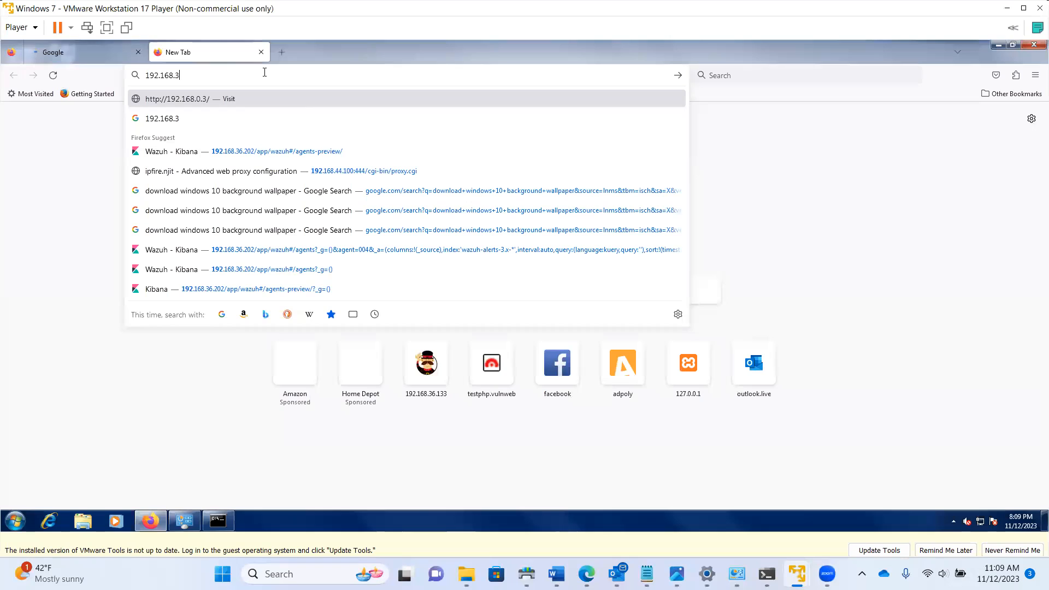
pyautogui.press('BackSpace')
pyautogui.write('44.100/')
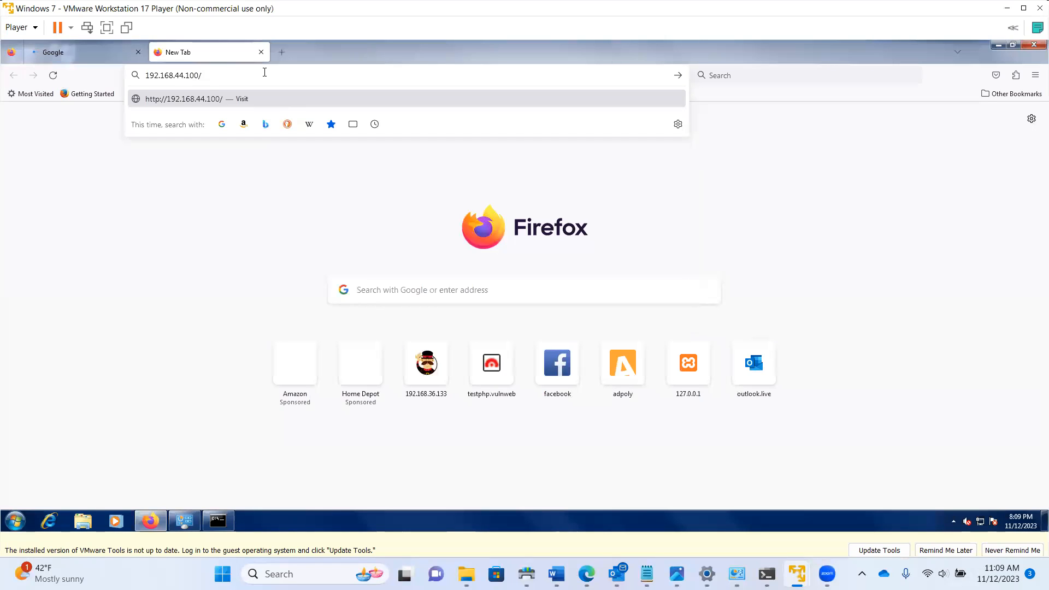
pyautogui.press('BackSpace')
pyautogui.write(':444')
pyautogui.press('Return')
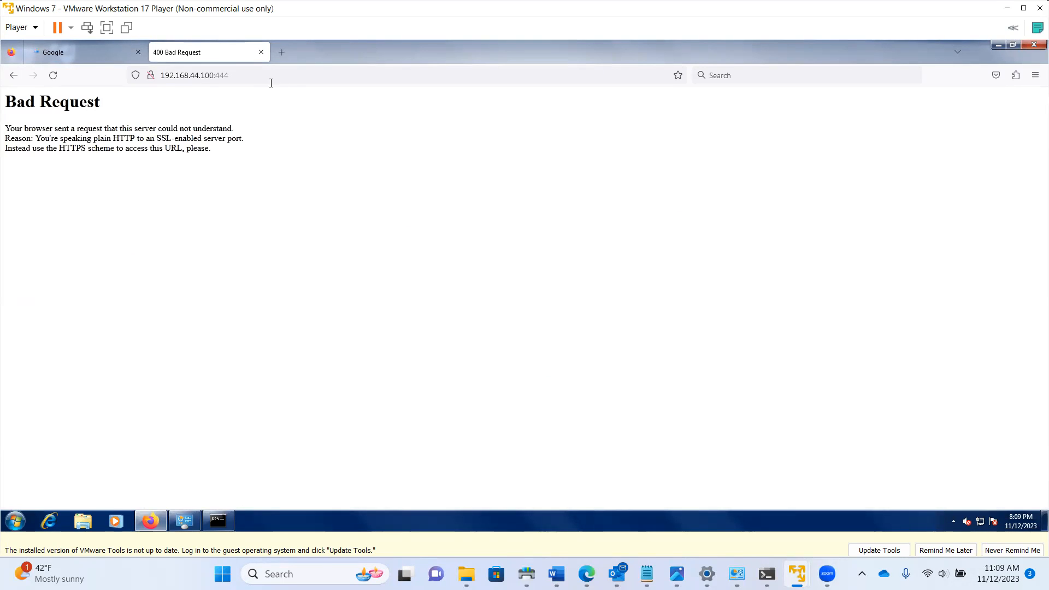
# Try port 4444, then reload 192.168.44.100:444
pyautogui.click(244, 66)
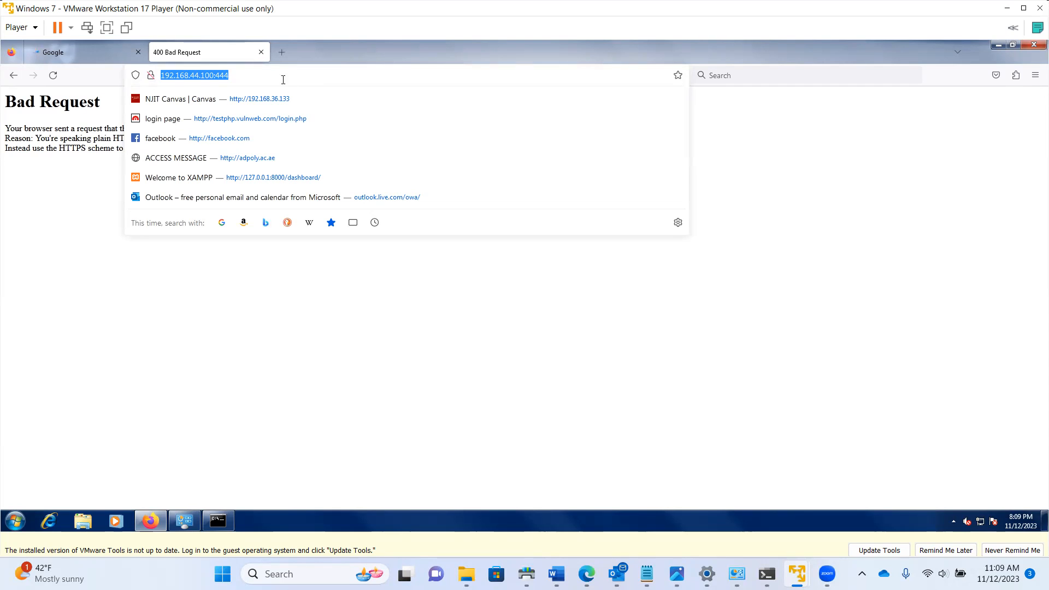
pyautogui.click(250, 78)
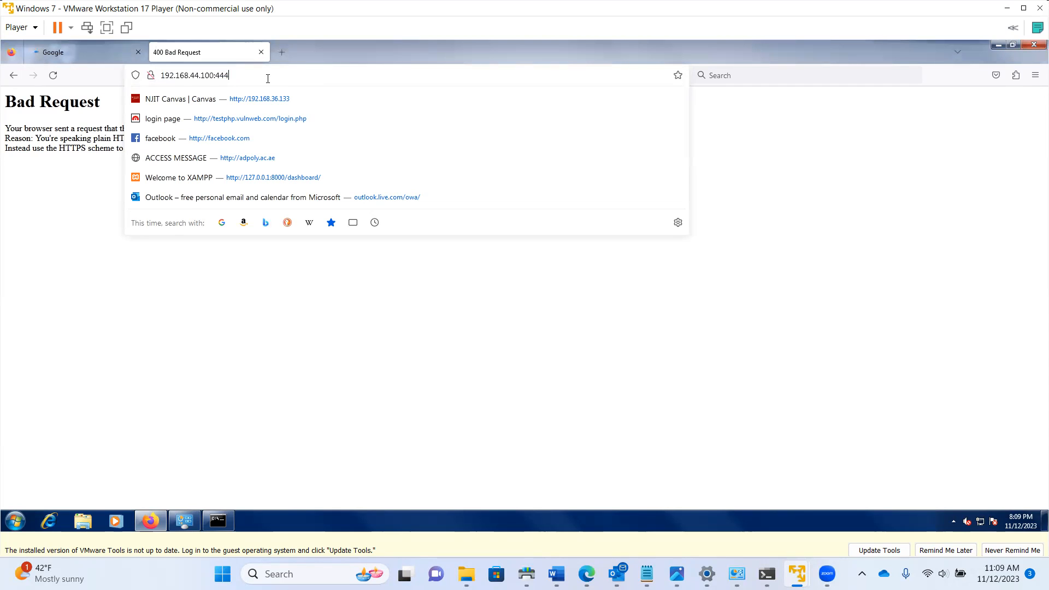
pyautogui.write('4')
pyautogui.press('Return')
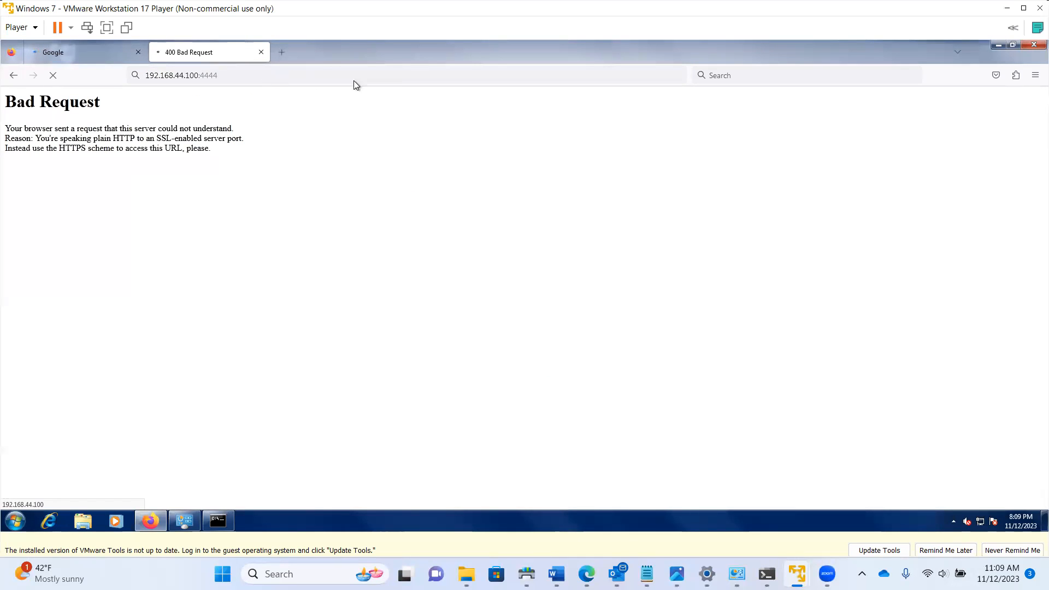
pyautogui.click(229, 75)
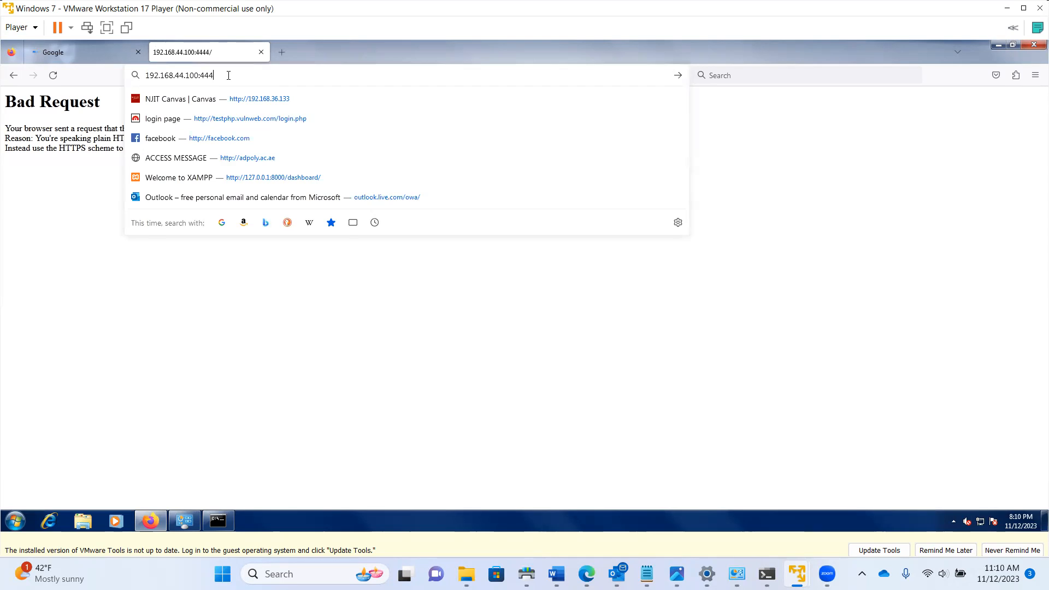
pyautogui.press('Return')
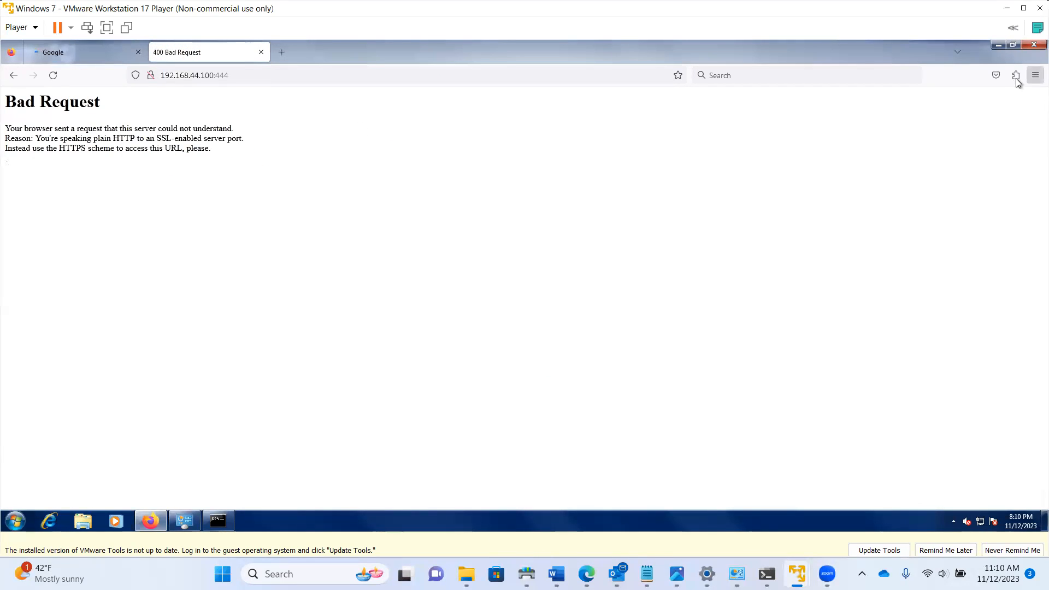
pyautogui.click(1035, 75)
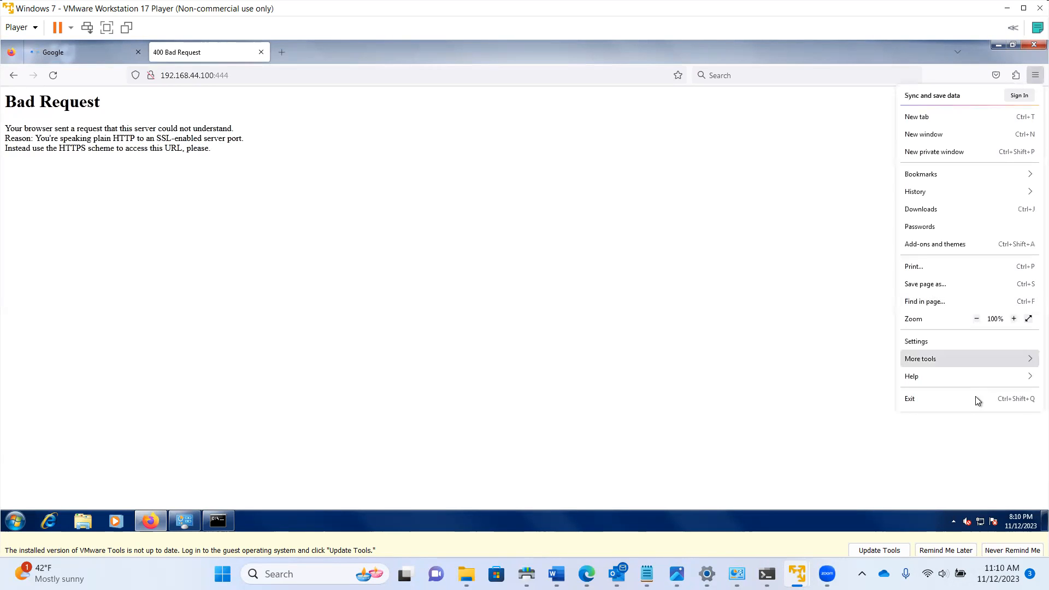
# Ping 192.168.44.100 from the guest's Command Prompt
pyautogui.click(936, 337)
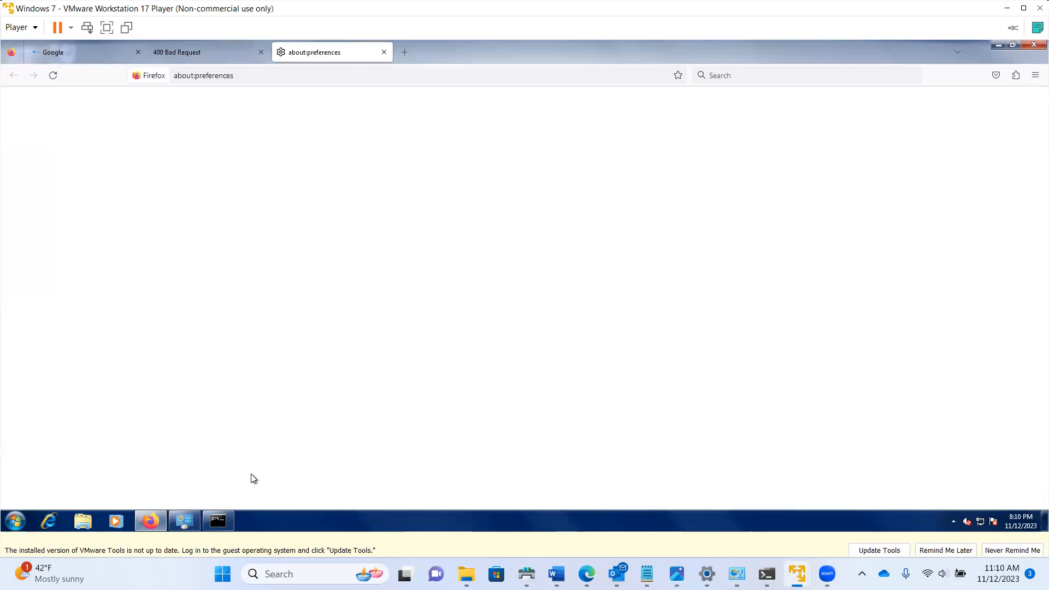
pyautogui.click(221, 518)
pyautogui.write('ping 192.168')
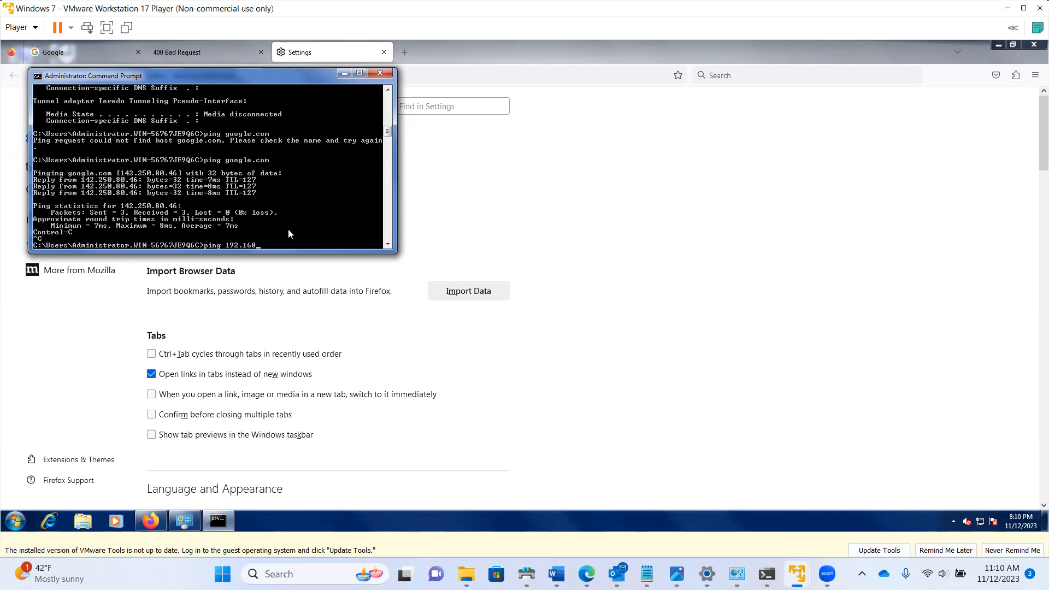
pyautogui.write('.44.100')
pyautogui.press('Return')
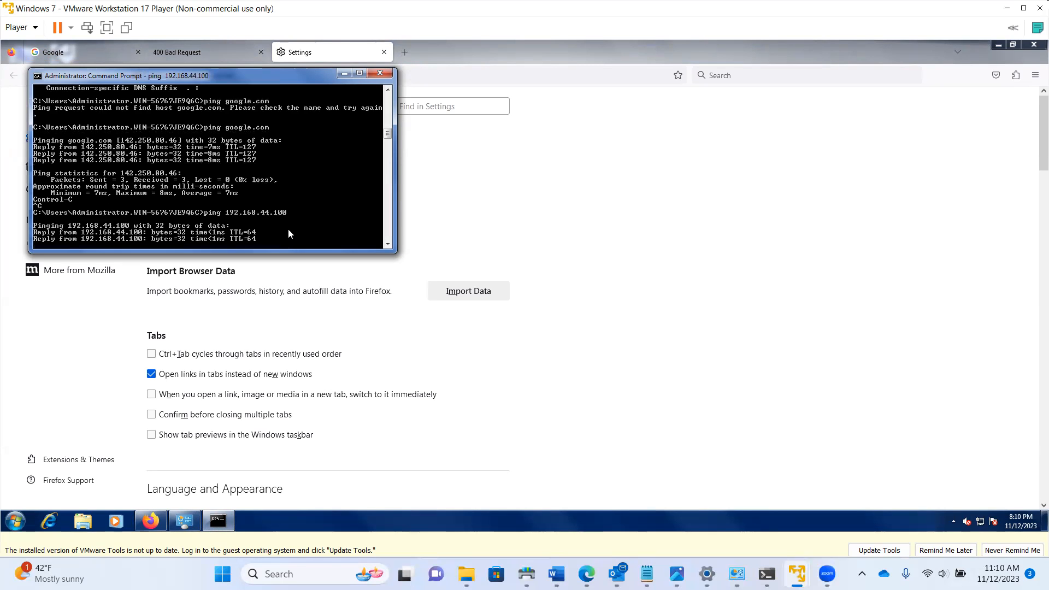
# Search Firefox settings for 'proxy' and confirm Network Settings use no proxy
pyautogui.click(737, 185)
pyautogui.click(414, 105)
pyautogui.write('proxy')
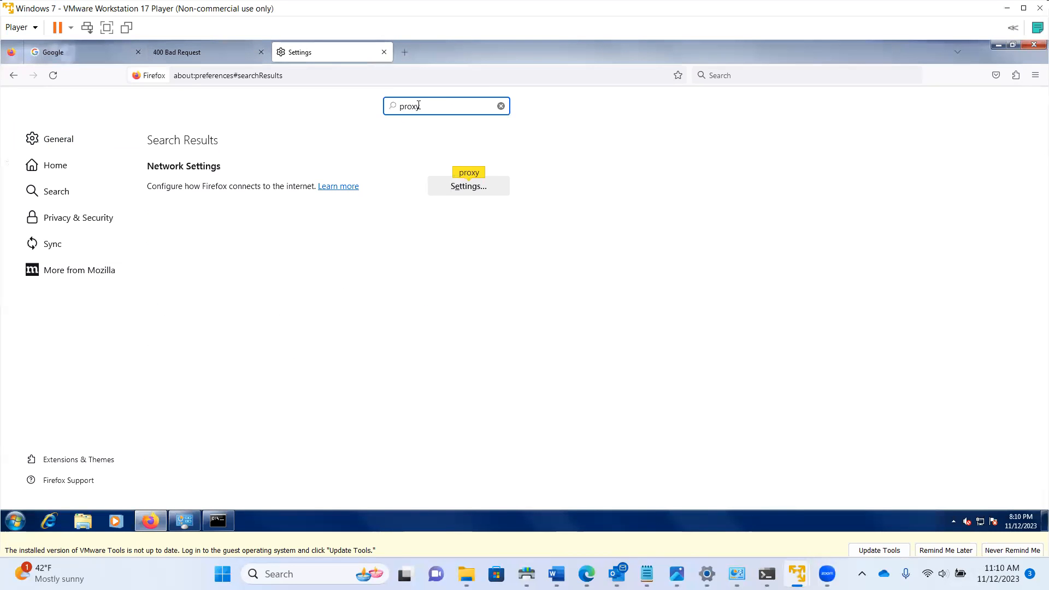
pyautogui.click(462, 186)
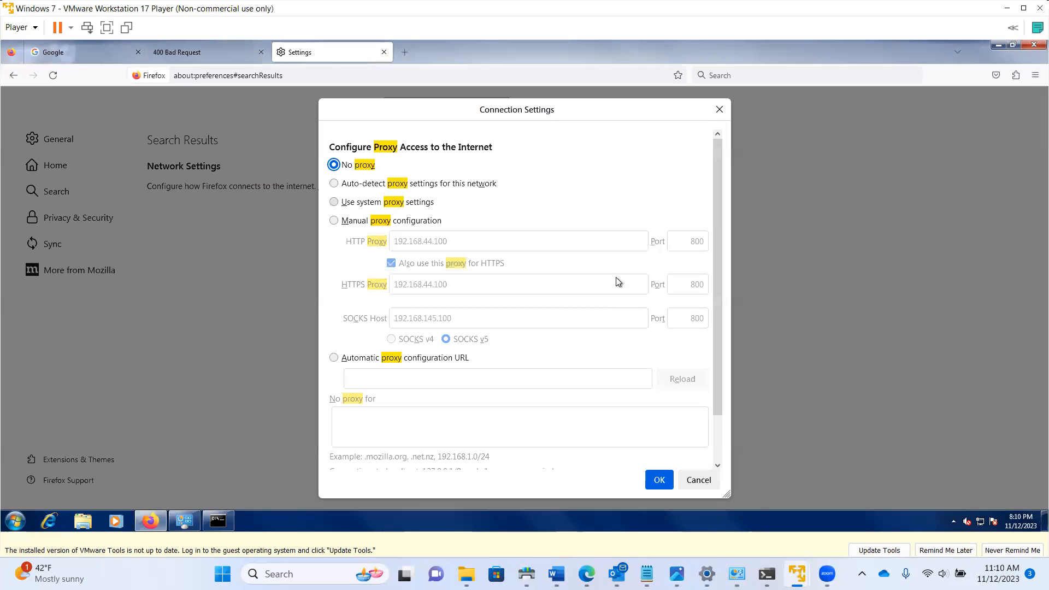
pyautogui.click(660, 480)
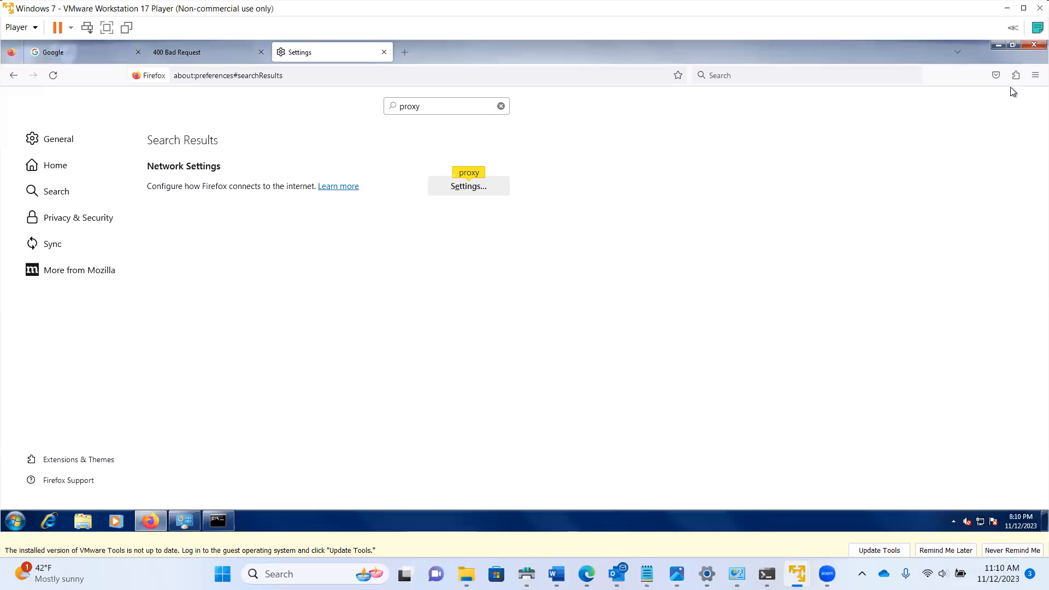
pyautogui.click(260, 75)
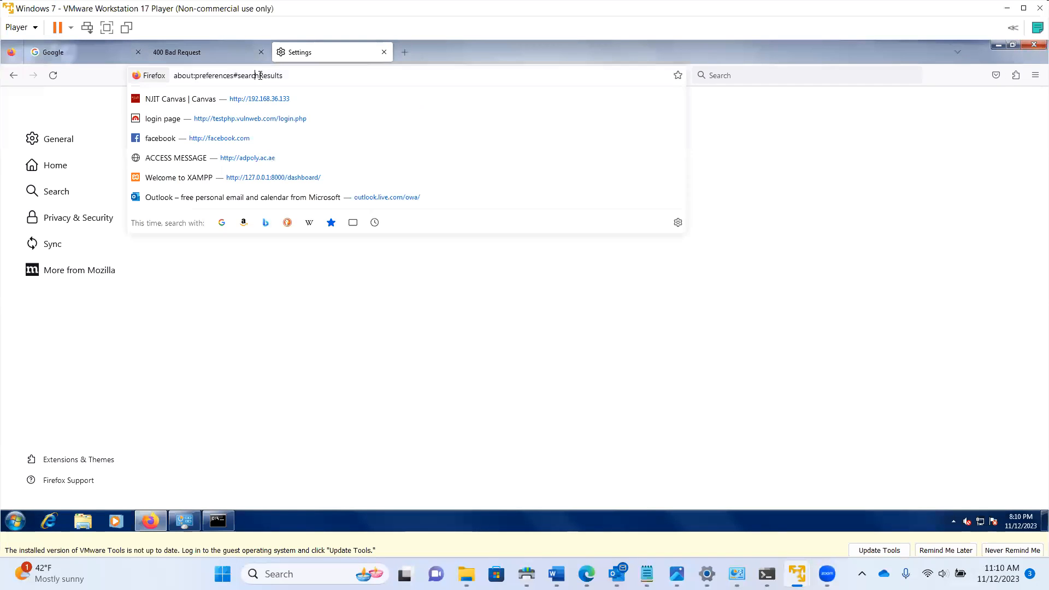
pyautogui.click(218, 57)
pyautogui.click(210, 76)
pyautogui.write('ht')
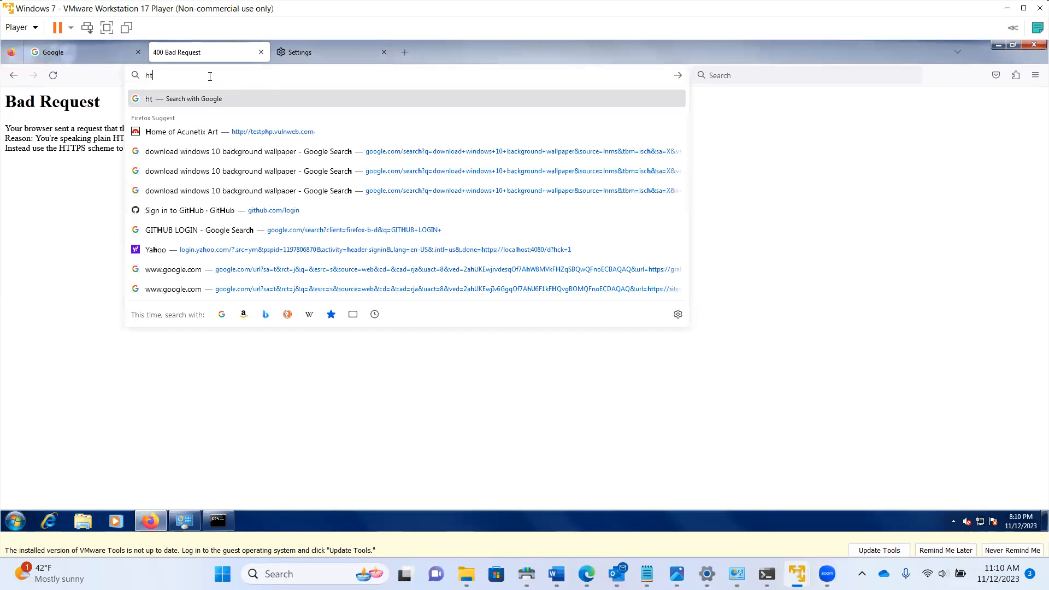
pyautogui.write('tps:')
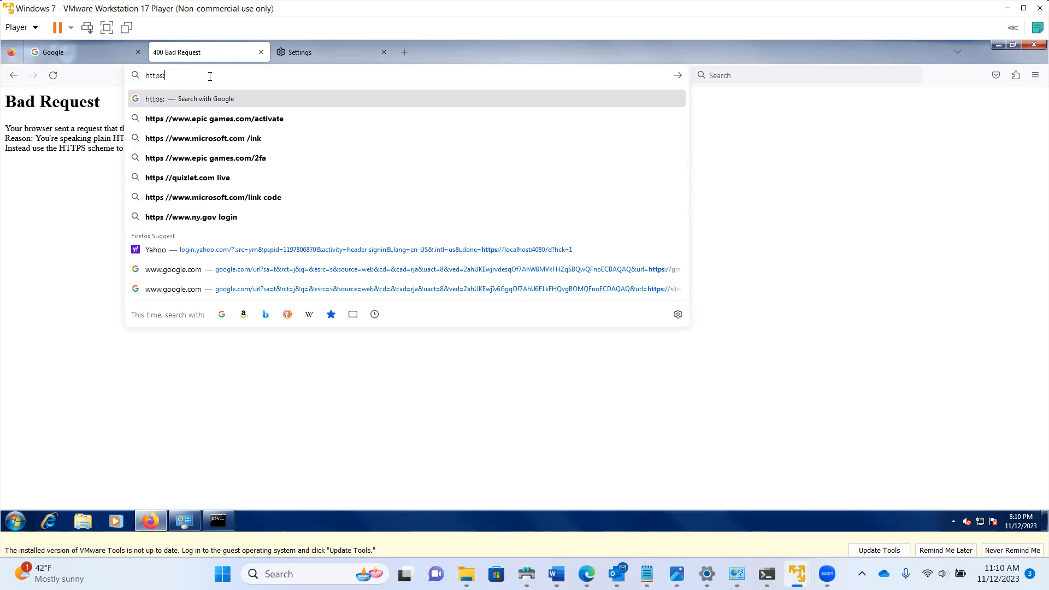
pyautogui.write('//192.1')
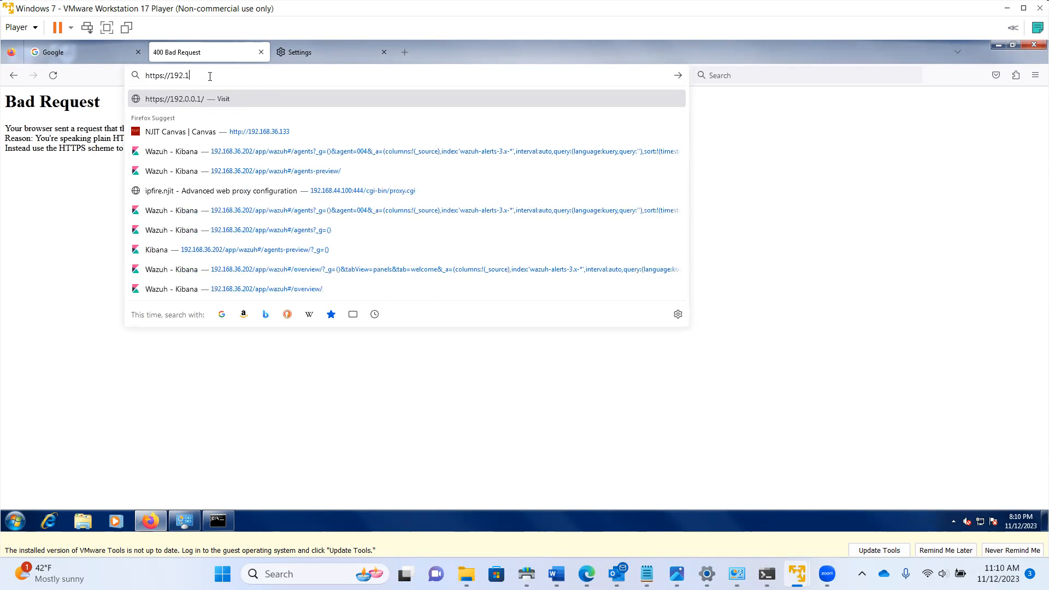
pyautogui.write('768.44.')
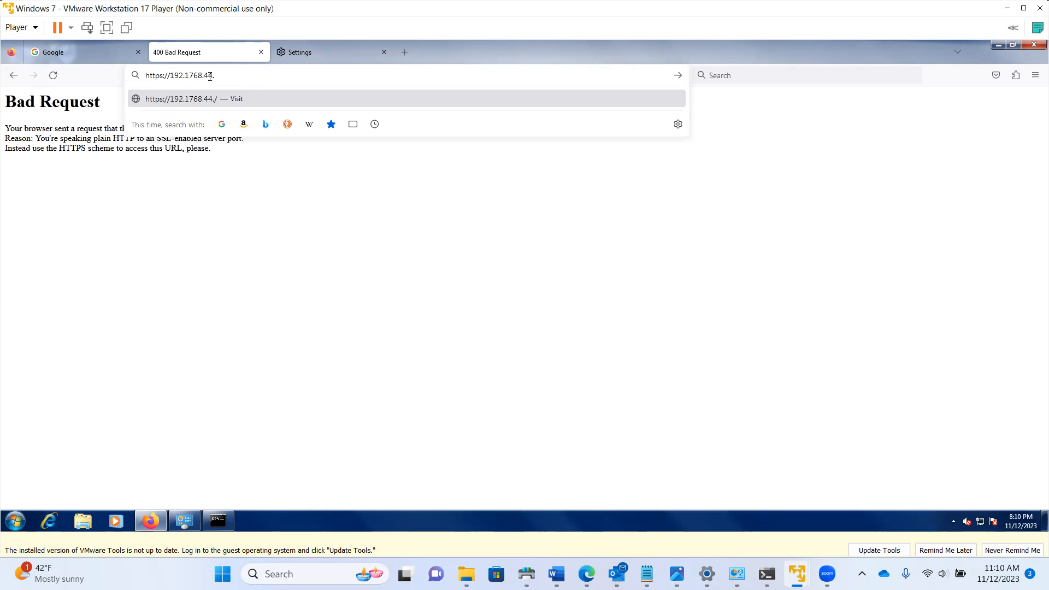
pyautogui.write('100:444')
pyautogui.press('Return')
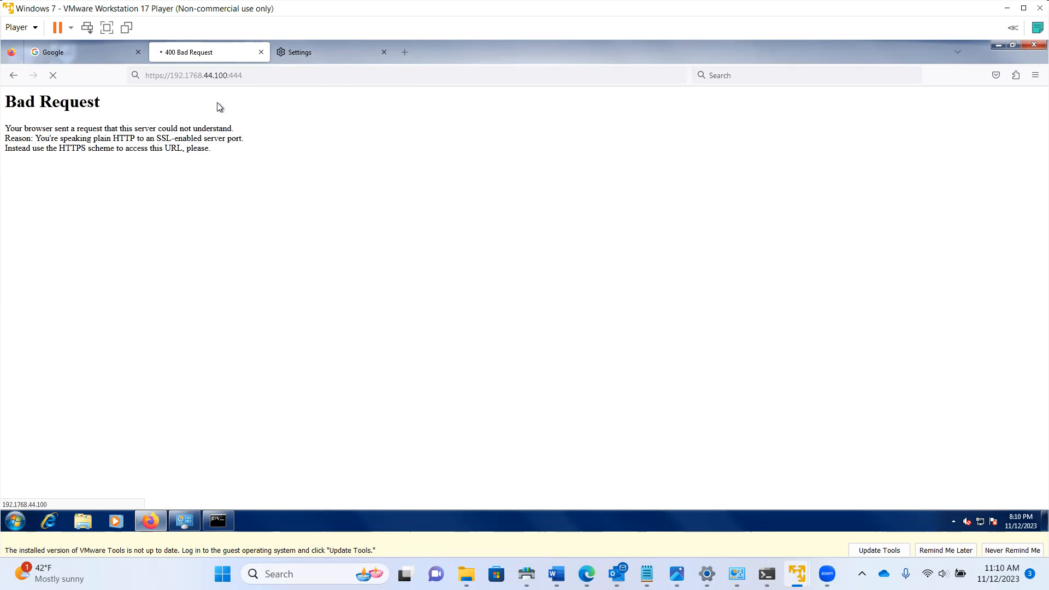
pyautogui.click(197, 76)
pyautogui.click(193, 76)
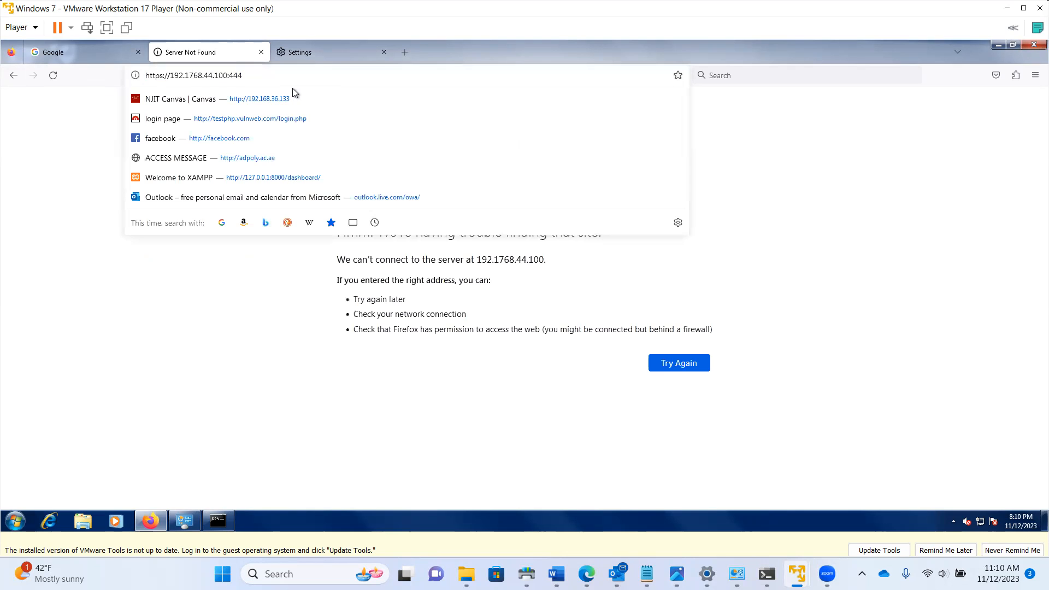
pyautogui.press('BackSpace')
pyautogui.press('Return')
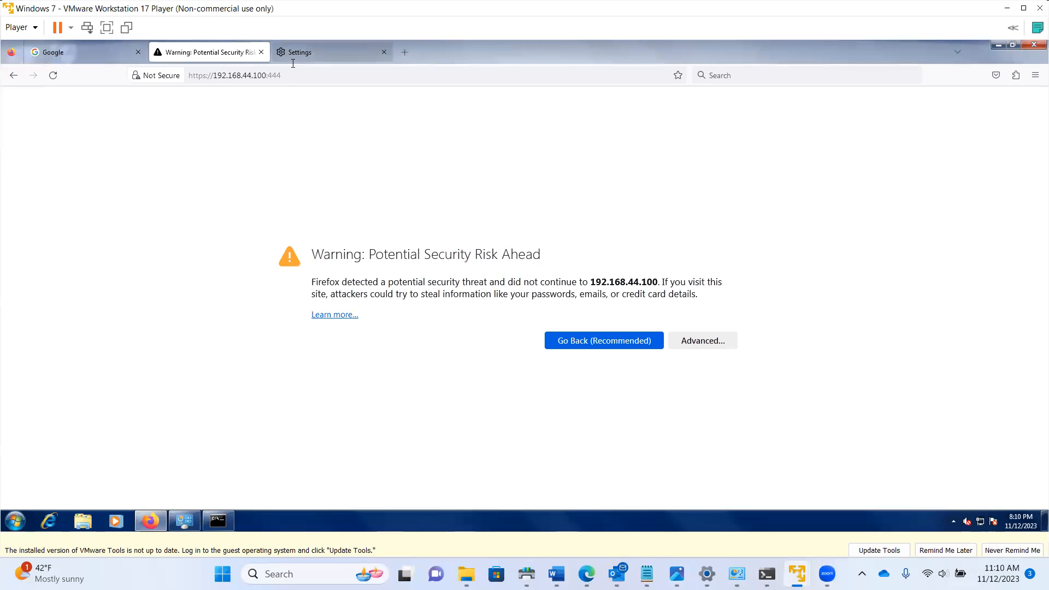
# Accept the self-signed certificate warning and sign in to the IPFire web admin
pyautogui.click(704, 342)
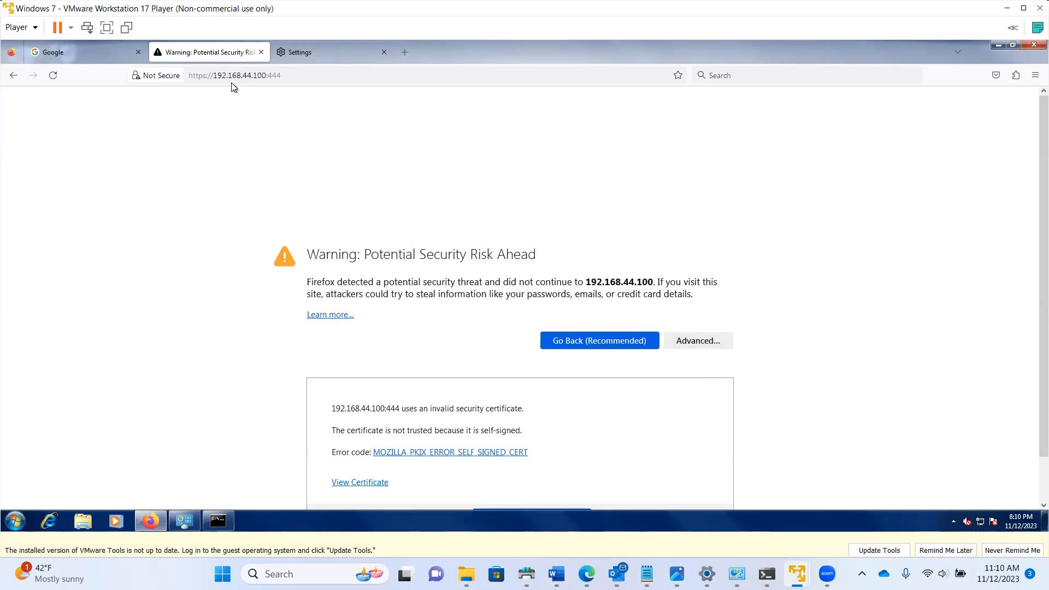
pyautogui.scroll(-2, 545, 396)
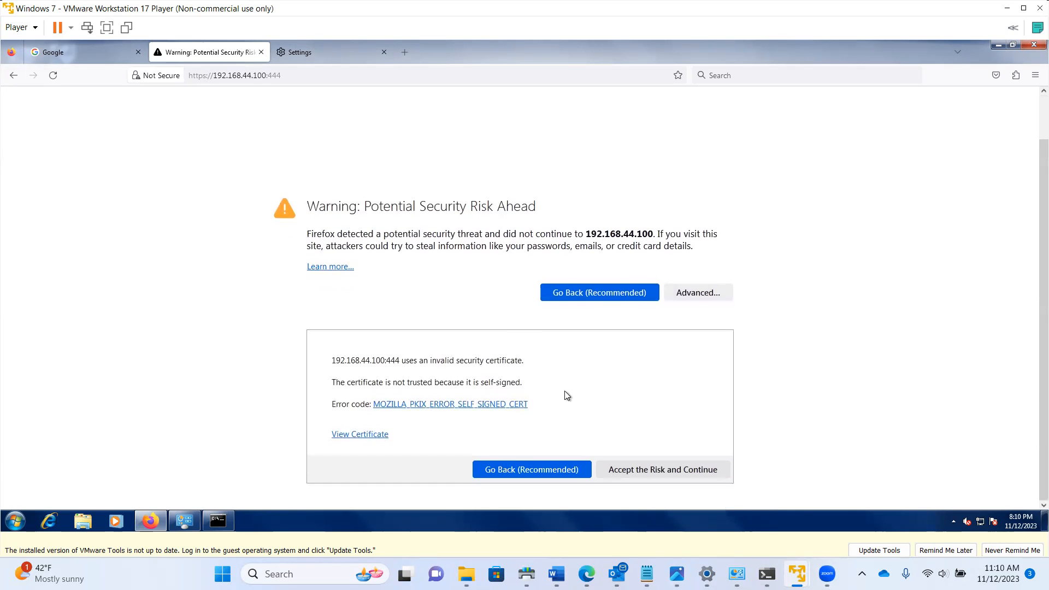
pyautogui.click(645, 470)
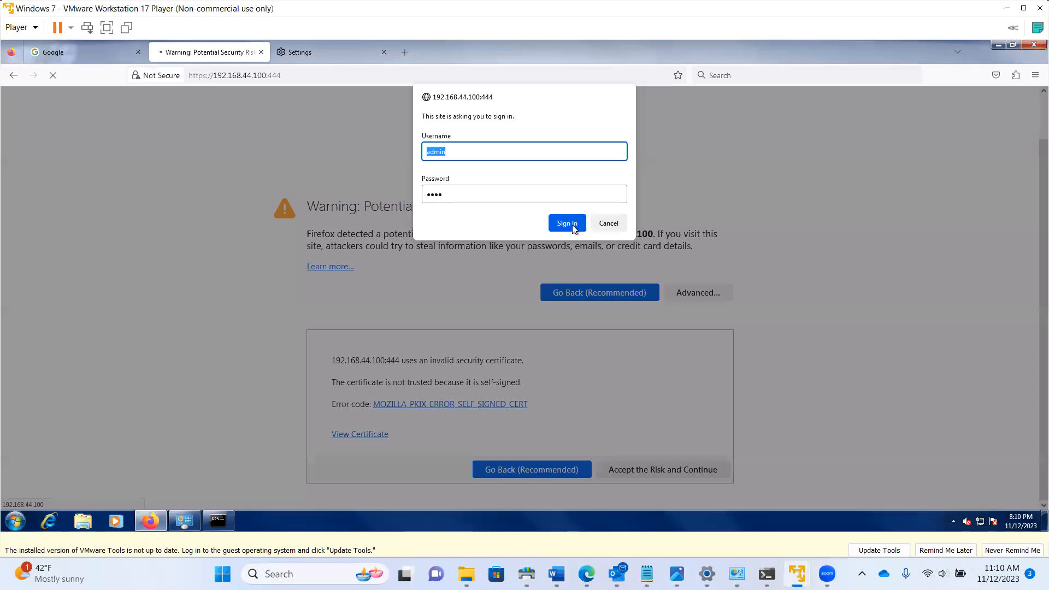
pyautogui.click(569, 224)
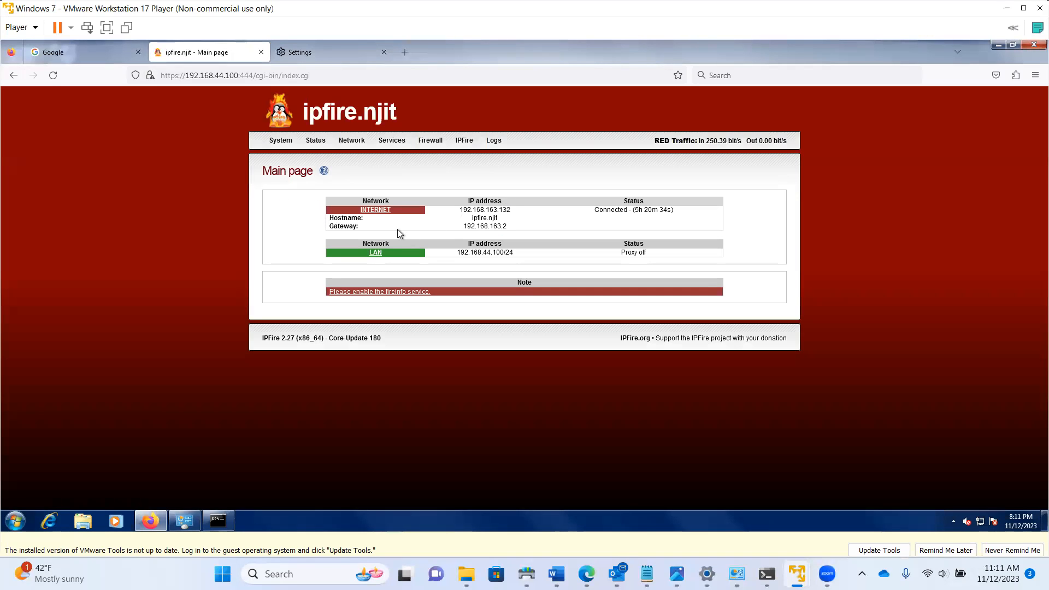
# Highlight the INTERNET IP and LAN address 192.168.44.100/24 on the IPFire Main page
pyautogui.moveTo(477, 210)
pyautogui.mouseDown()
pyautogui.moveTo(504, 209)
pyautogui.moveTo(463, 209)
pyautogui.mouseUp()
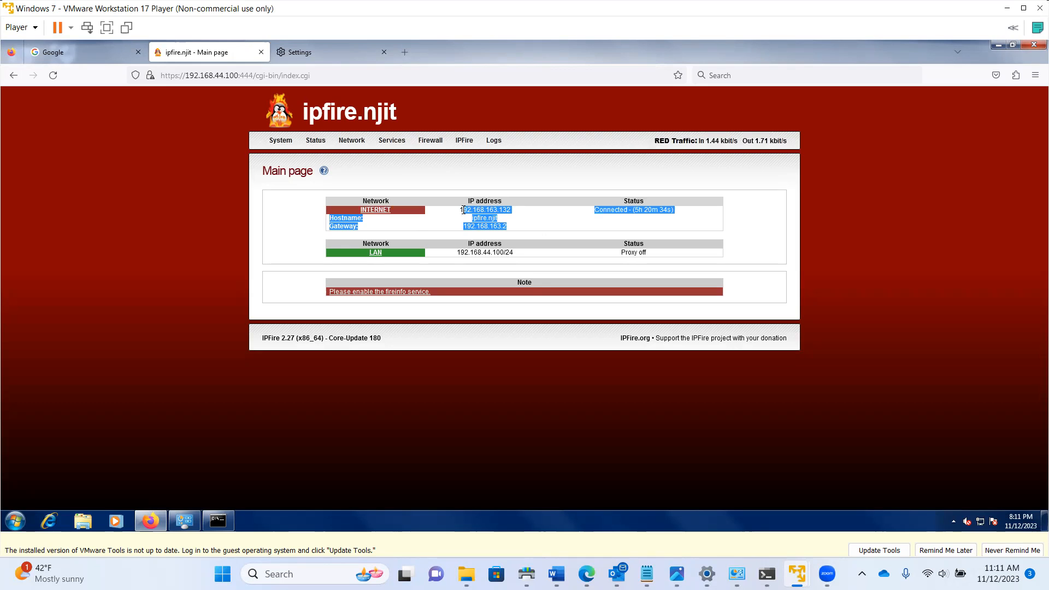
pyautogui.moveTo(519, 251); pyautogui.dragTo(458, 255)
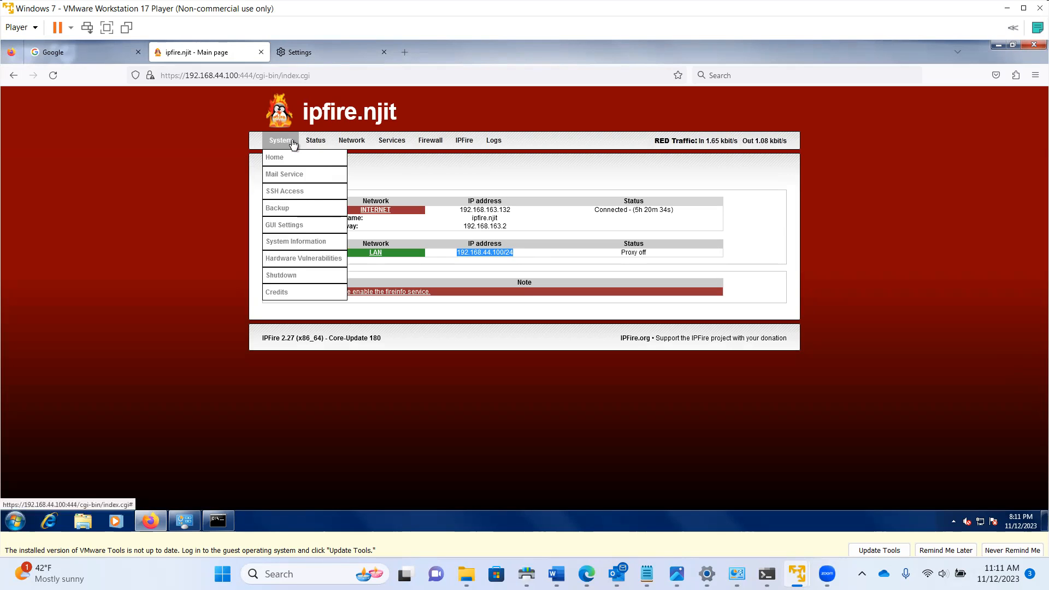
pyautogui.moveTo(324, 143)
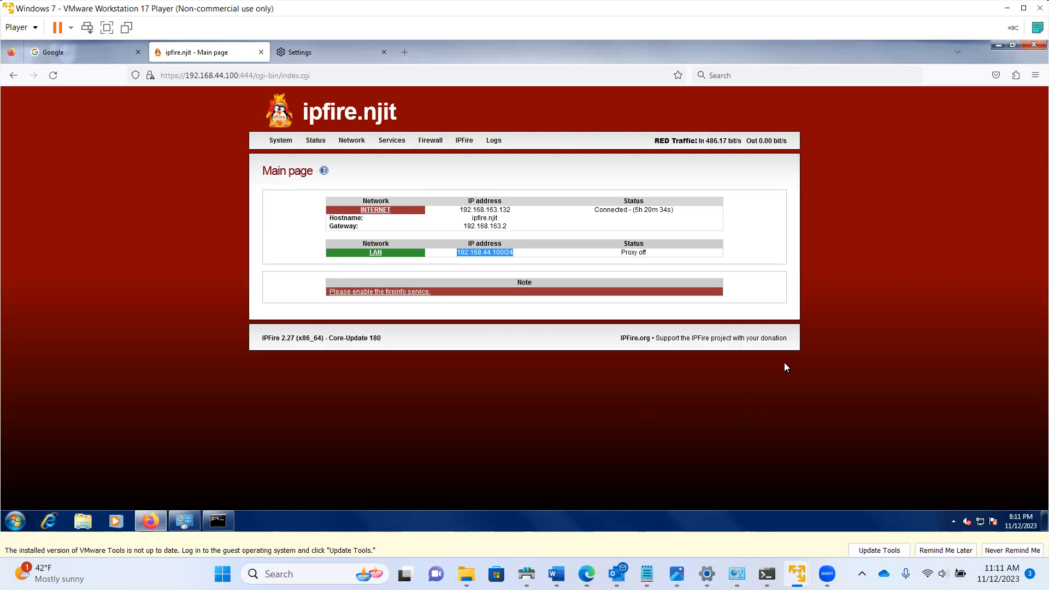
pyautogui.moveTo(797, 574)
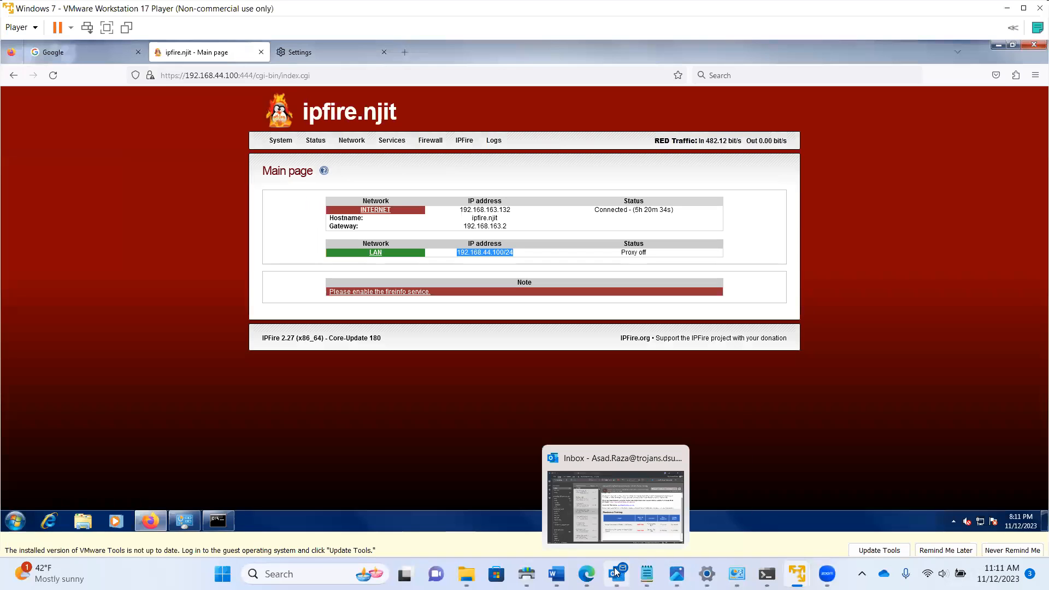
pyautogui.click(218, 520)
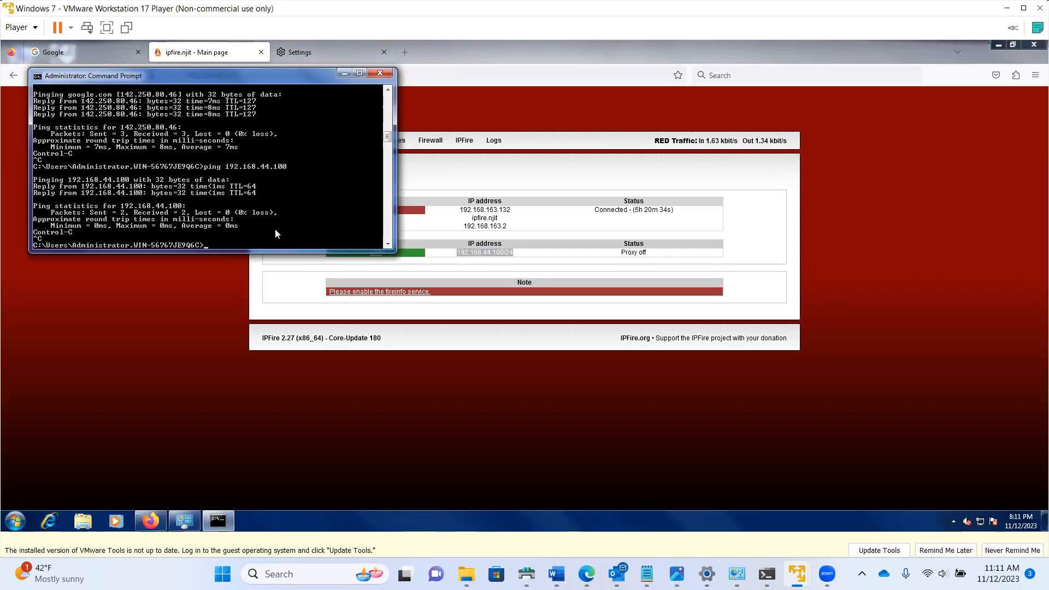
# Type an ipconfig /release command in the Command Prompt, correcting typos along the way
pyautogui.write('ipc')
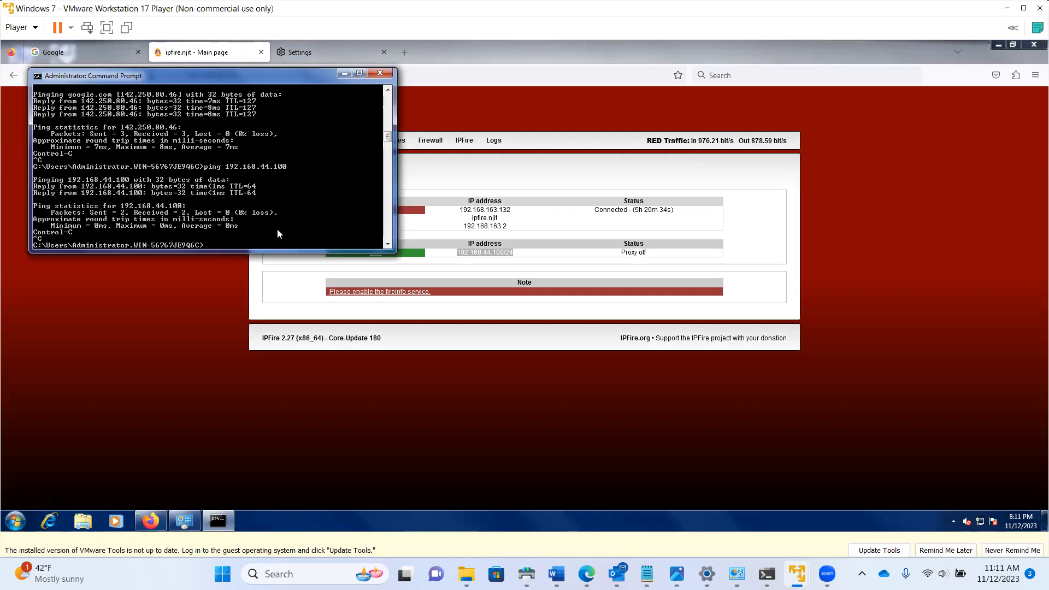
pyautogui.press('BackSpace')
pyautogui.press('BackSpace')
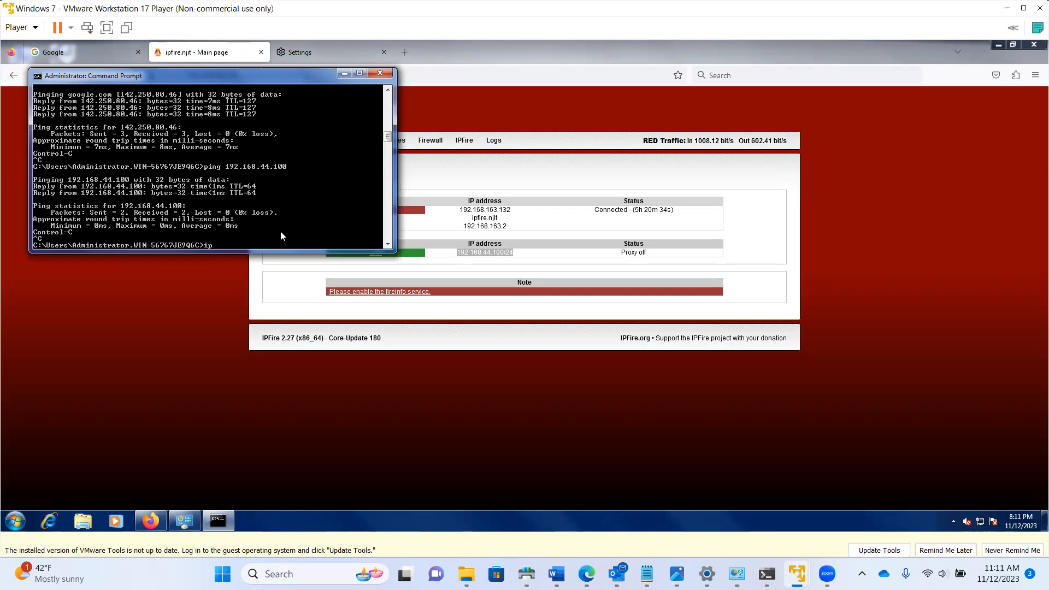
pyautogui.write('pcpnfig')
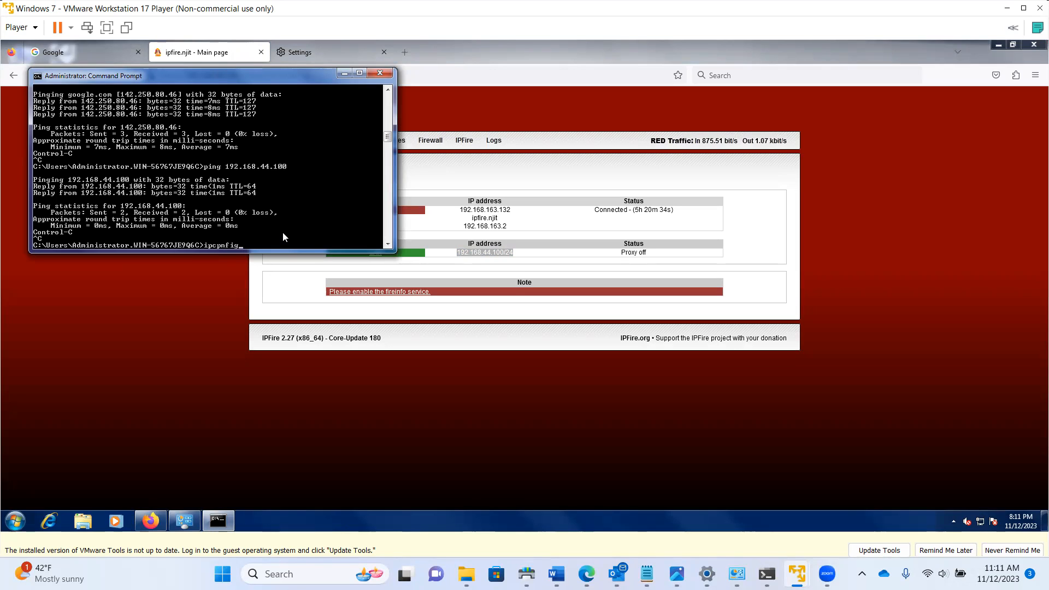
pyautogui.press('BackSpace')
pyautogui.write('onfig')
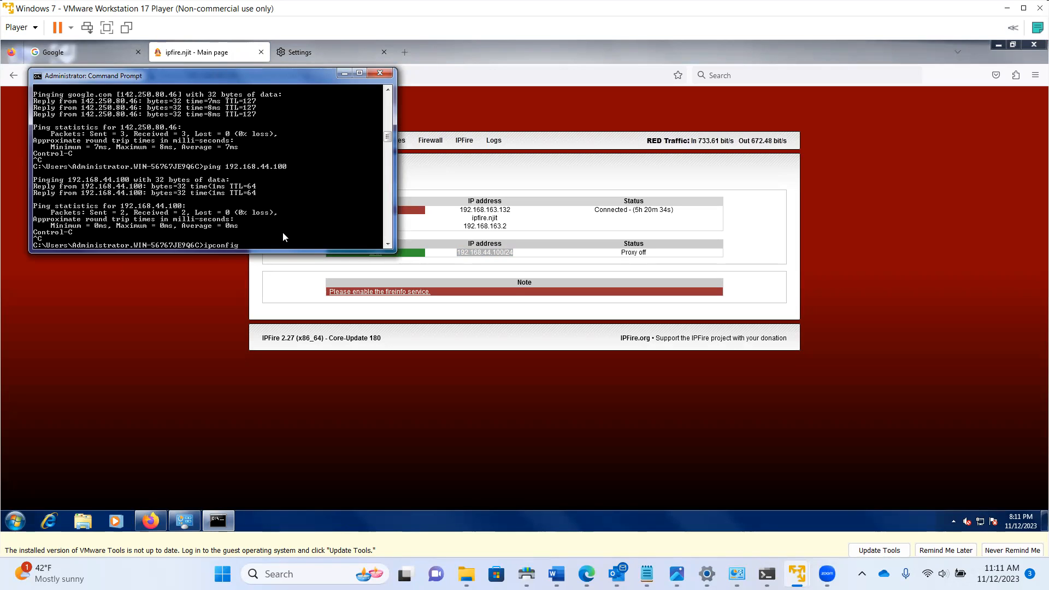
pyautogui.write(' /relase')
pyautogui.press('BackSpace')
pyautogui.press('BackSpace')
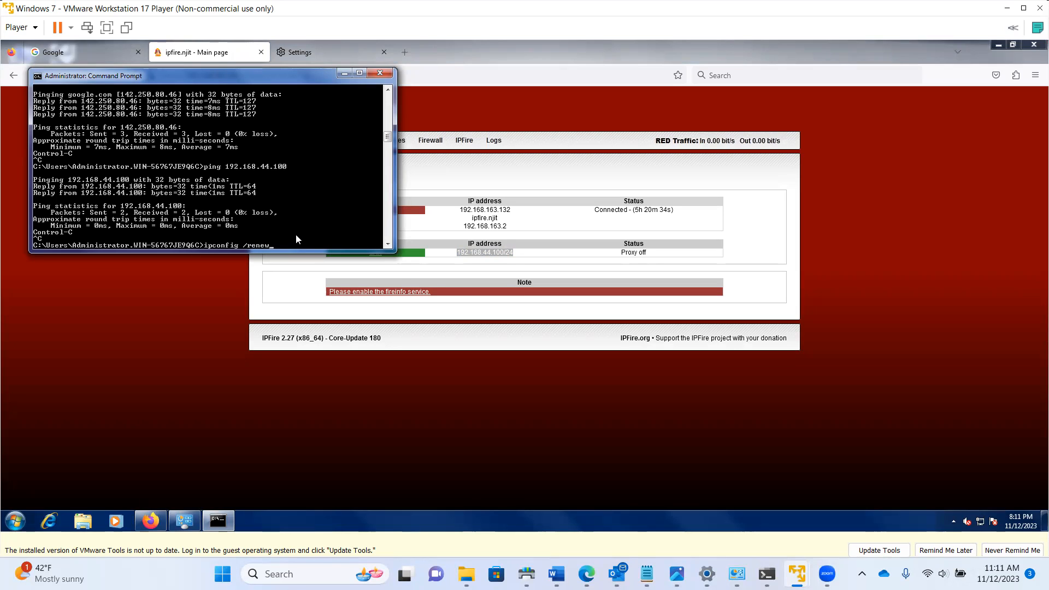
# Close the Command Prompt window, leaving the IPFire Main page in Firefox
pyautogui.click(380, 73)
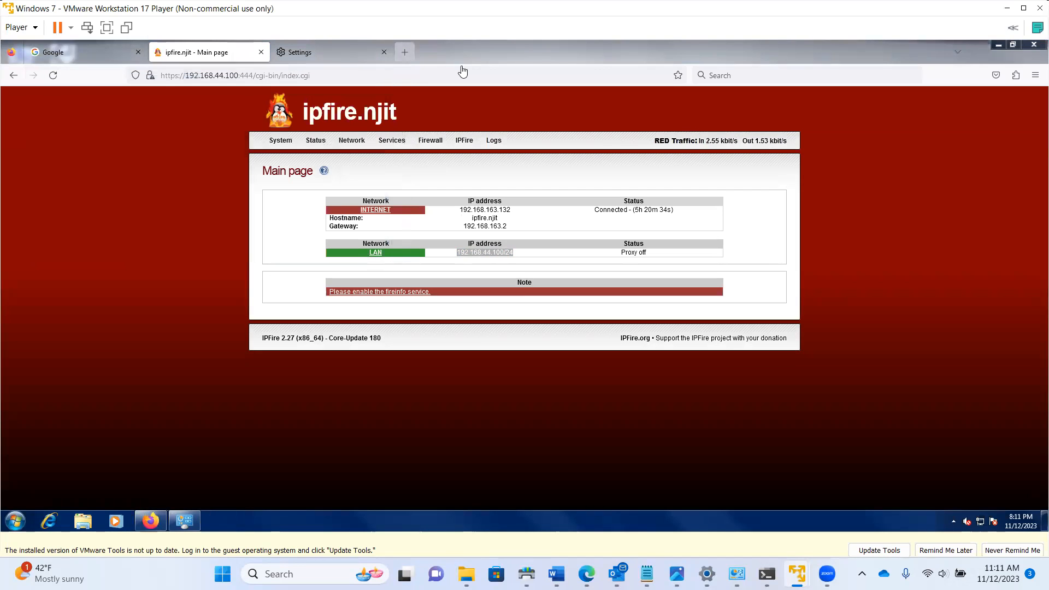
pyautogui.moveTo(827, 573)
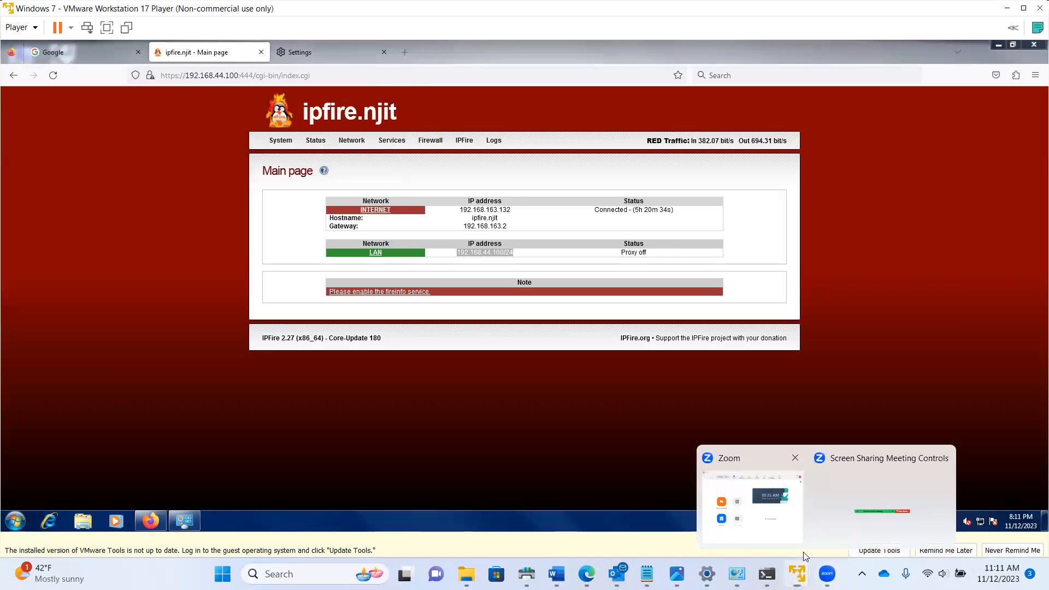
pyautogui.click(777, 519)
pyautogui.moveTo(827, 574)
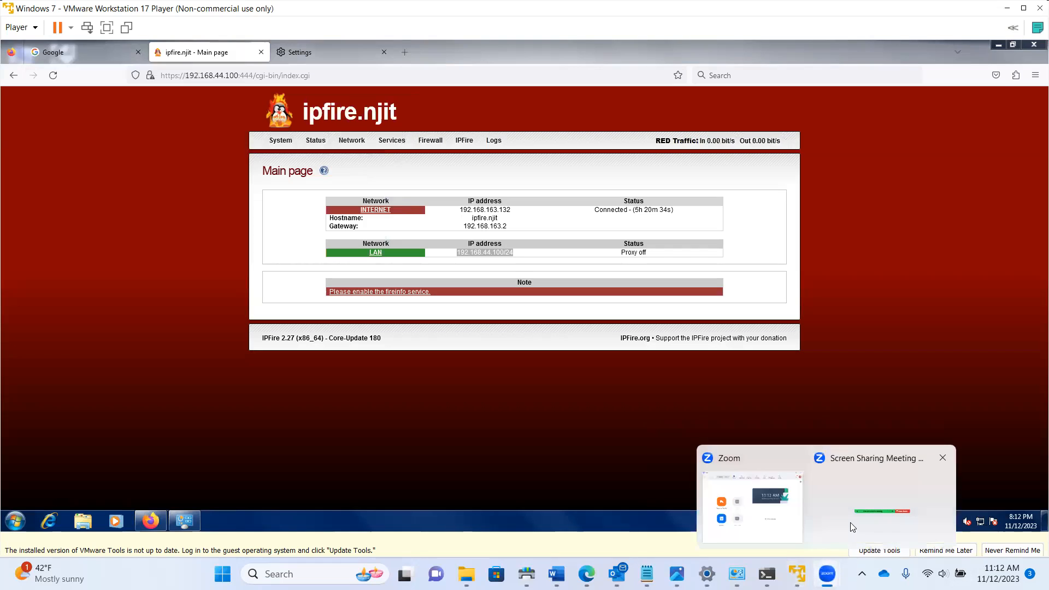
pyautogui.click(851, 524)
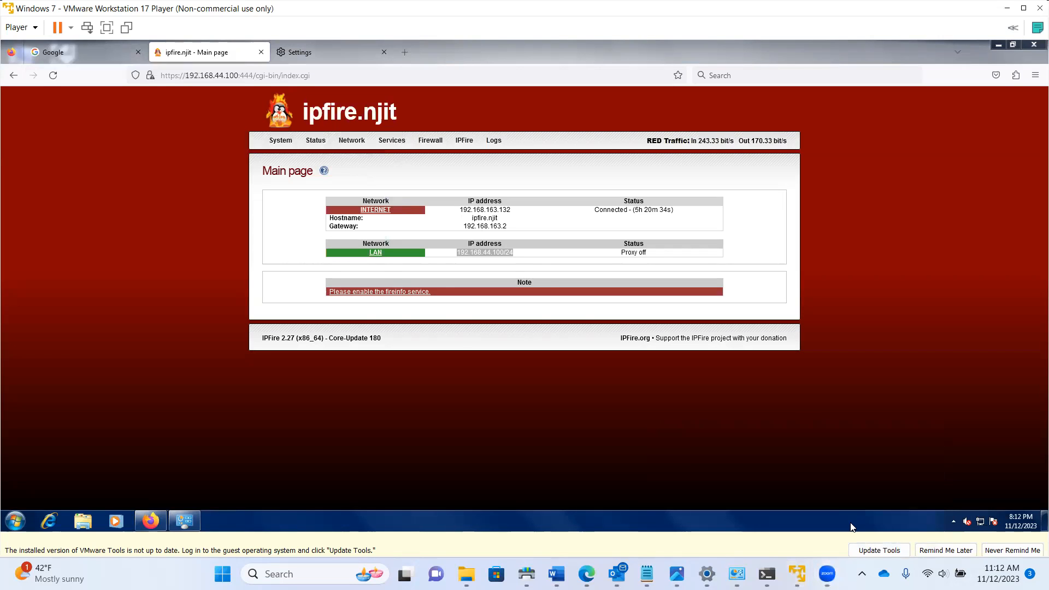